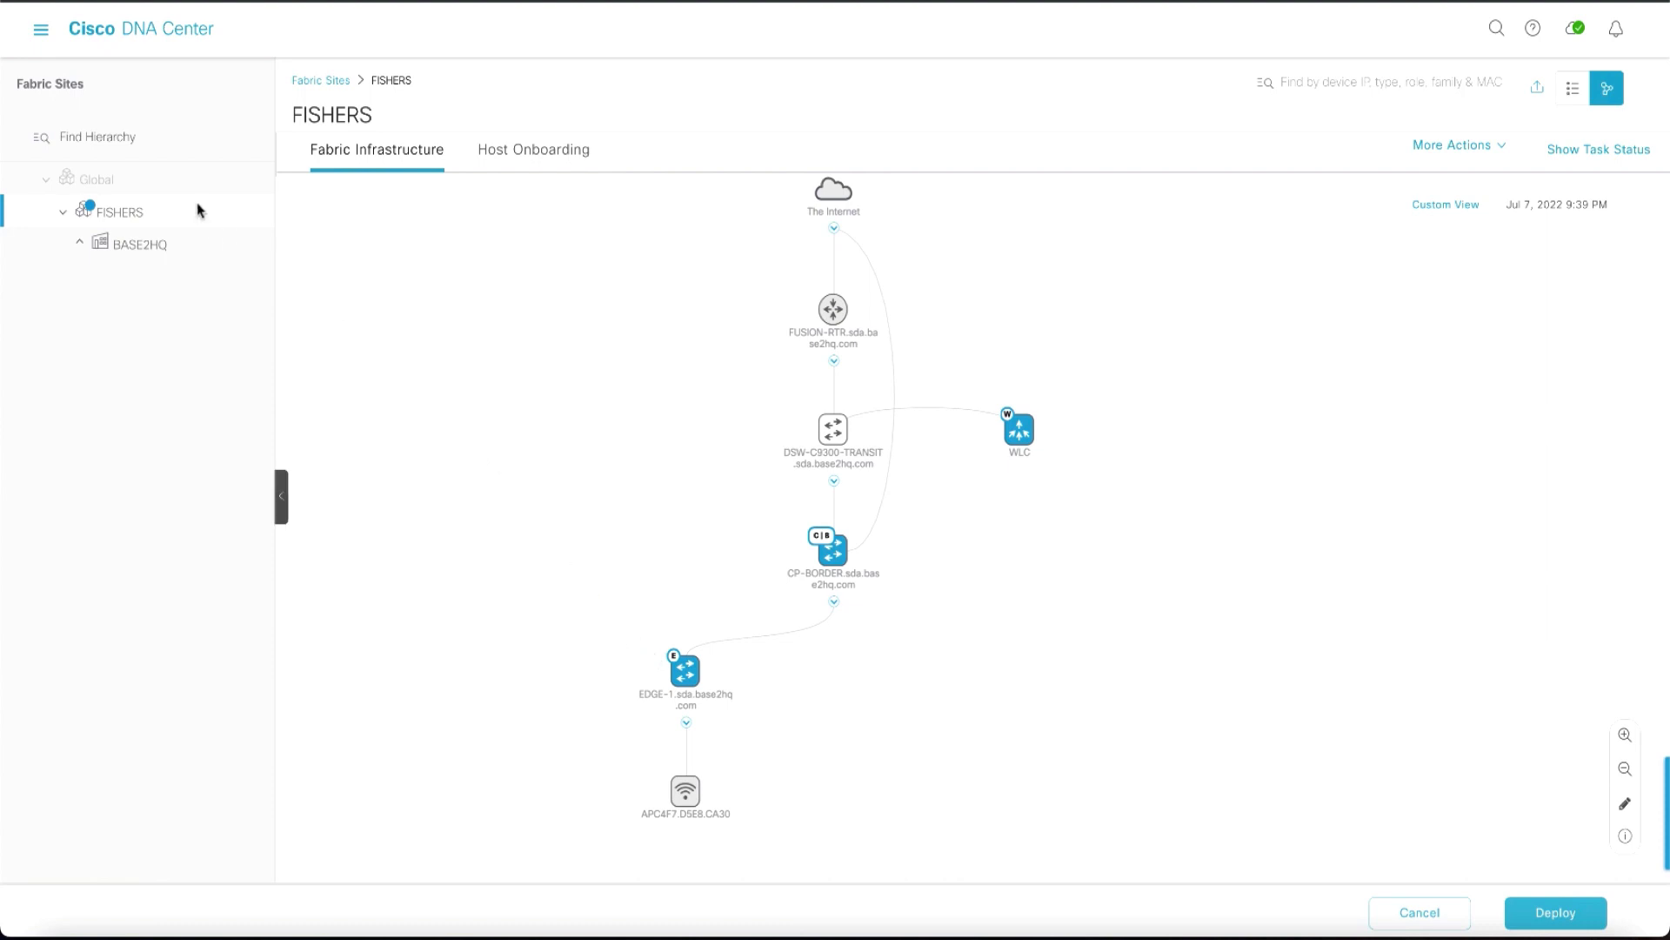
Open the FISHERS site's IP Address Pools under Design > Network Settings.
left_click(41, 29)
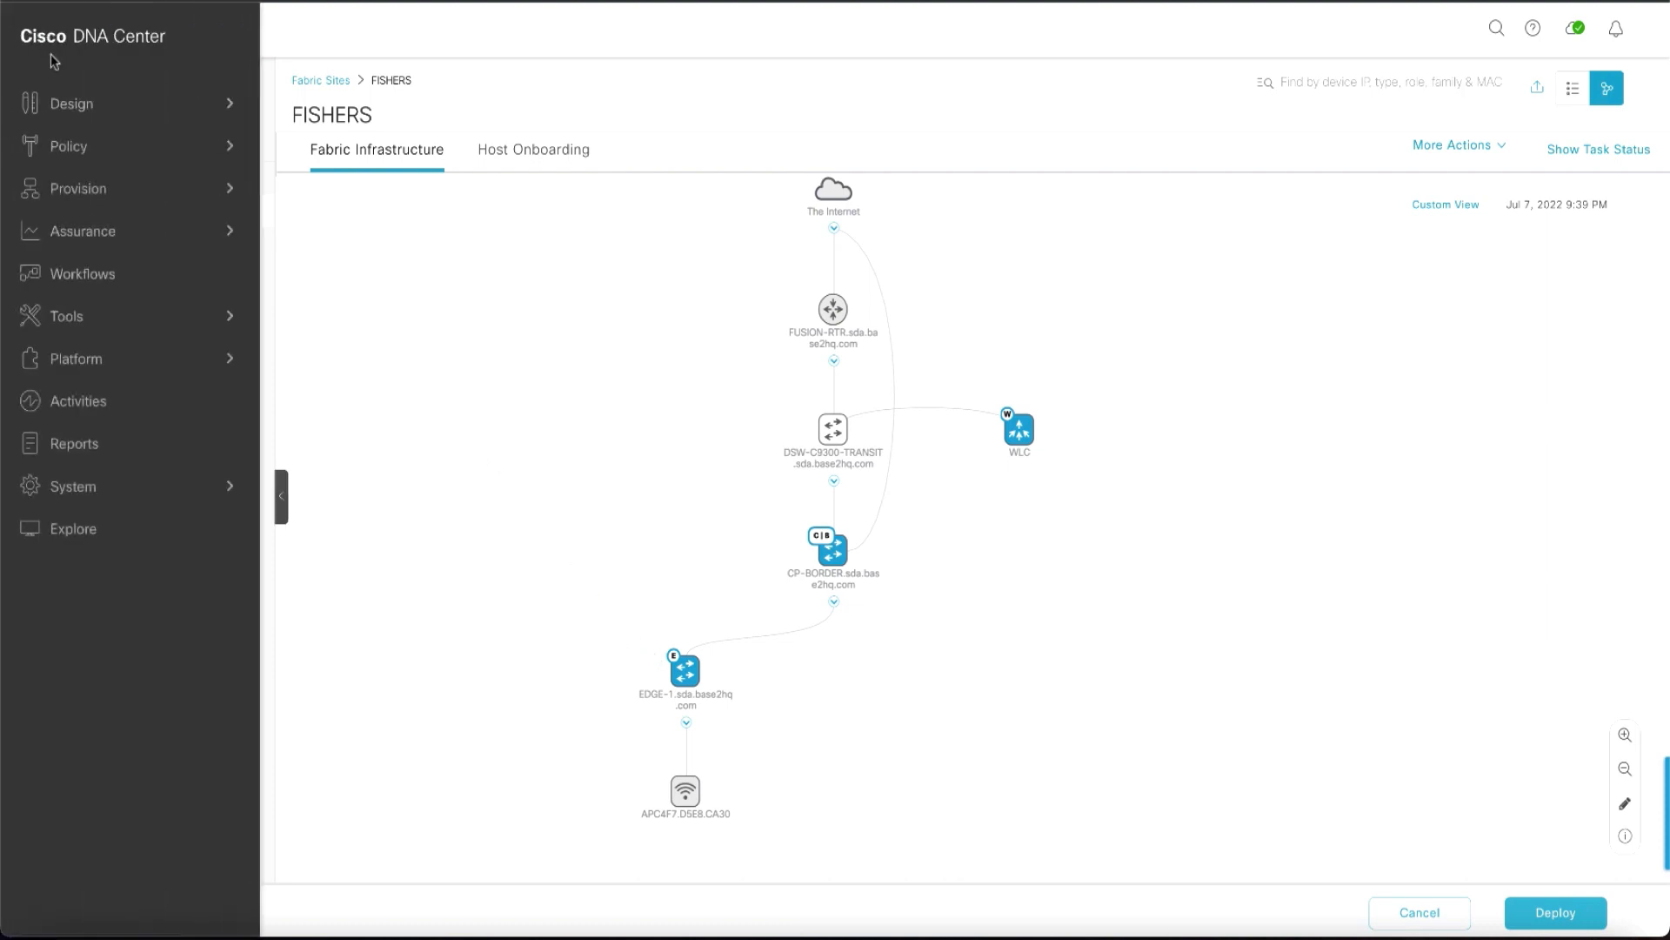
mouse_move(74, 104)
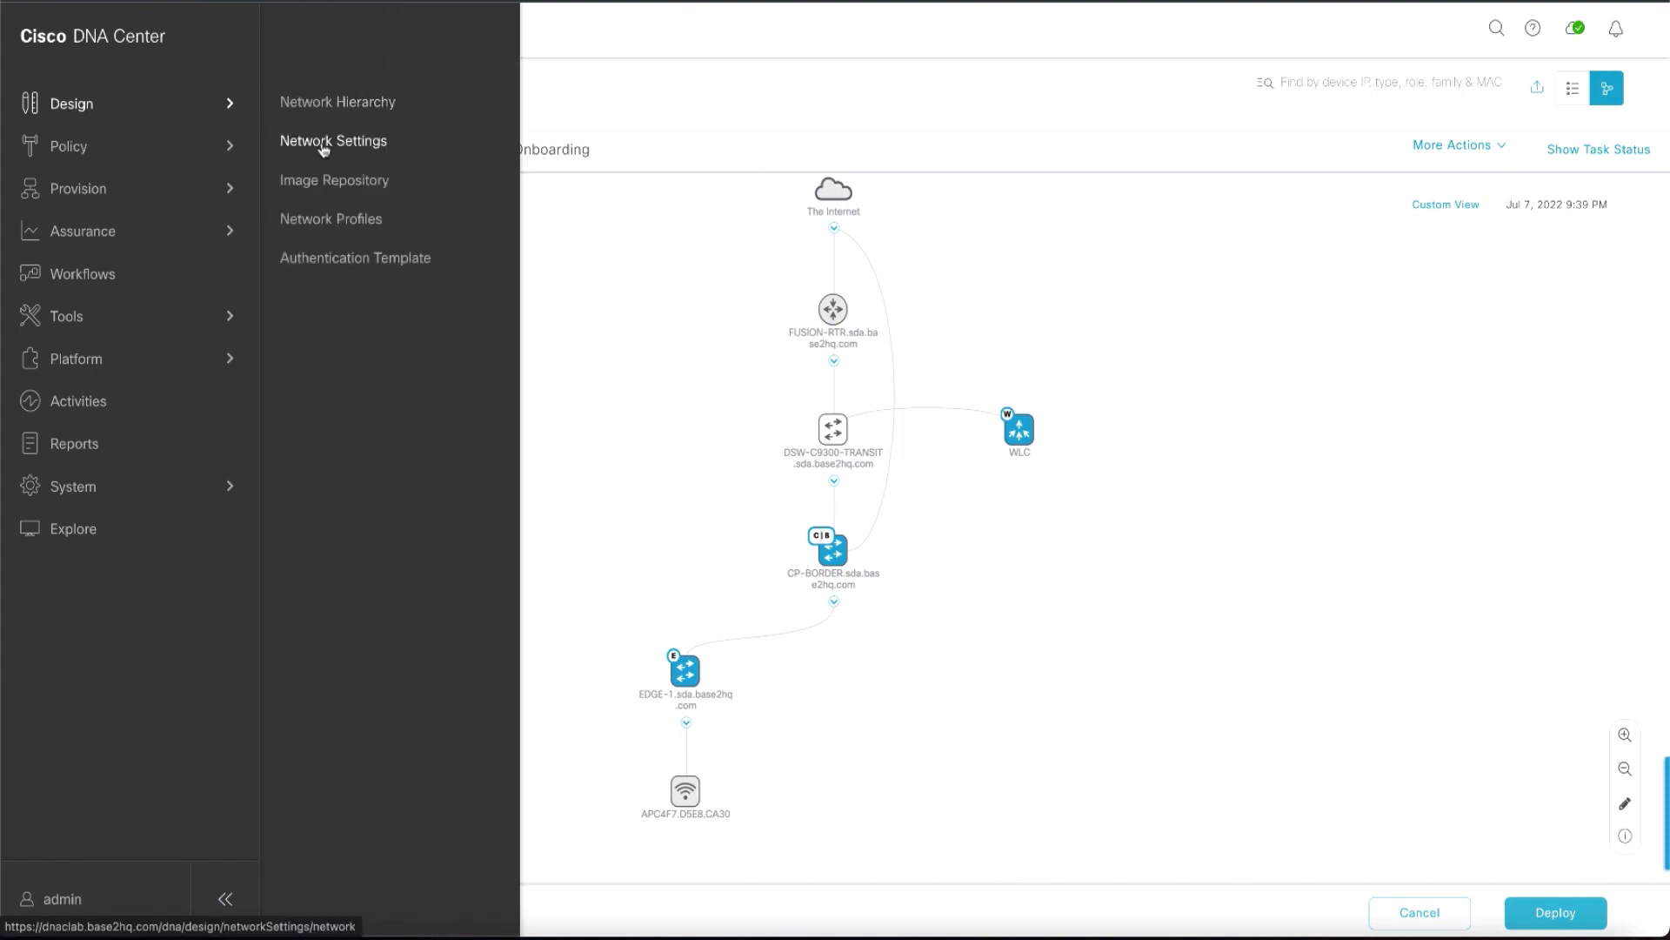
left_click(322, 145)
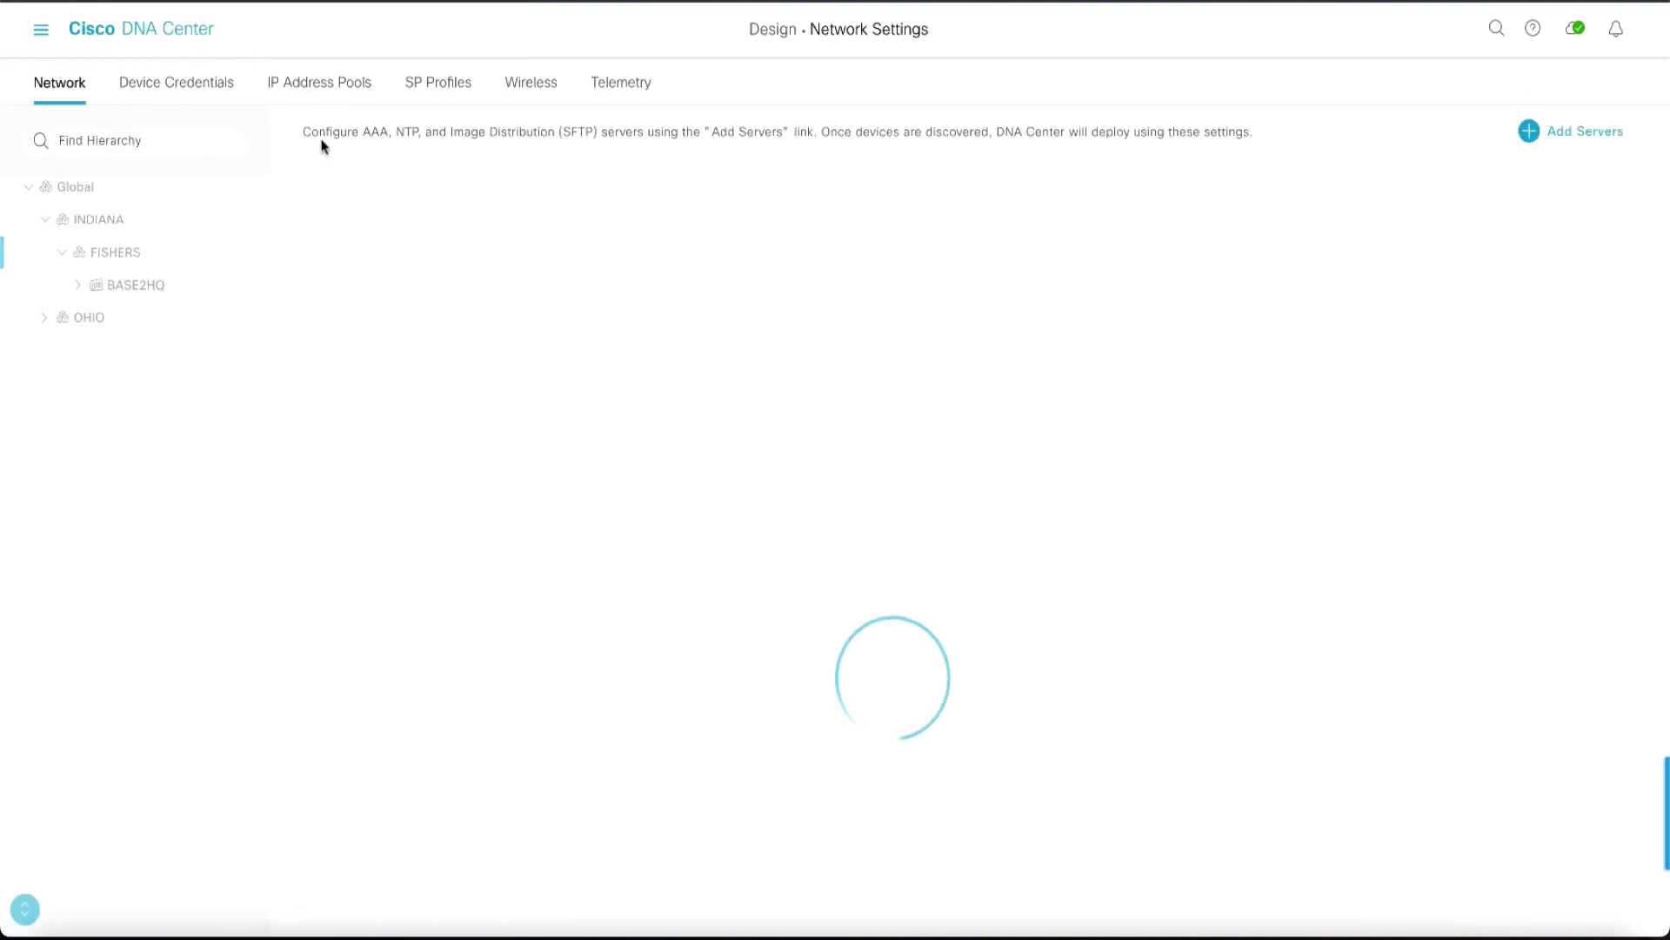
left_click(332, 91)
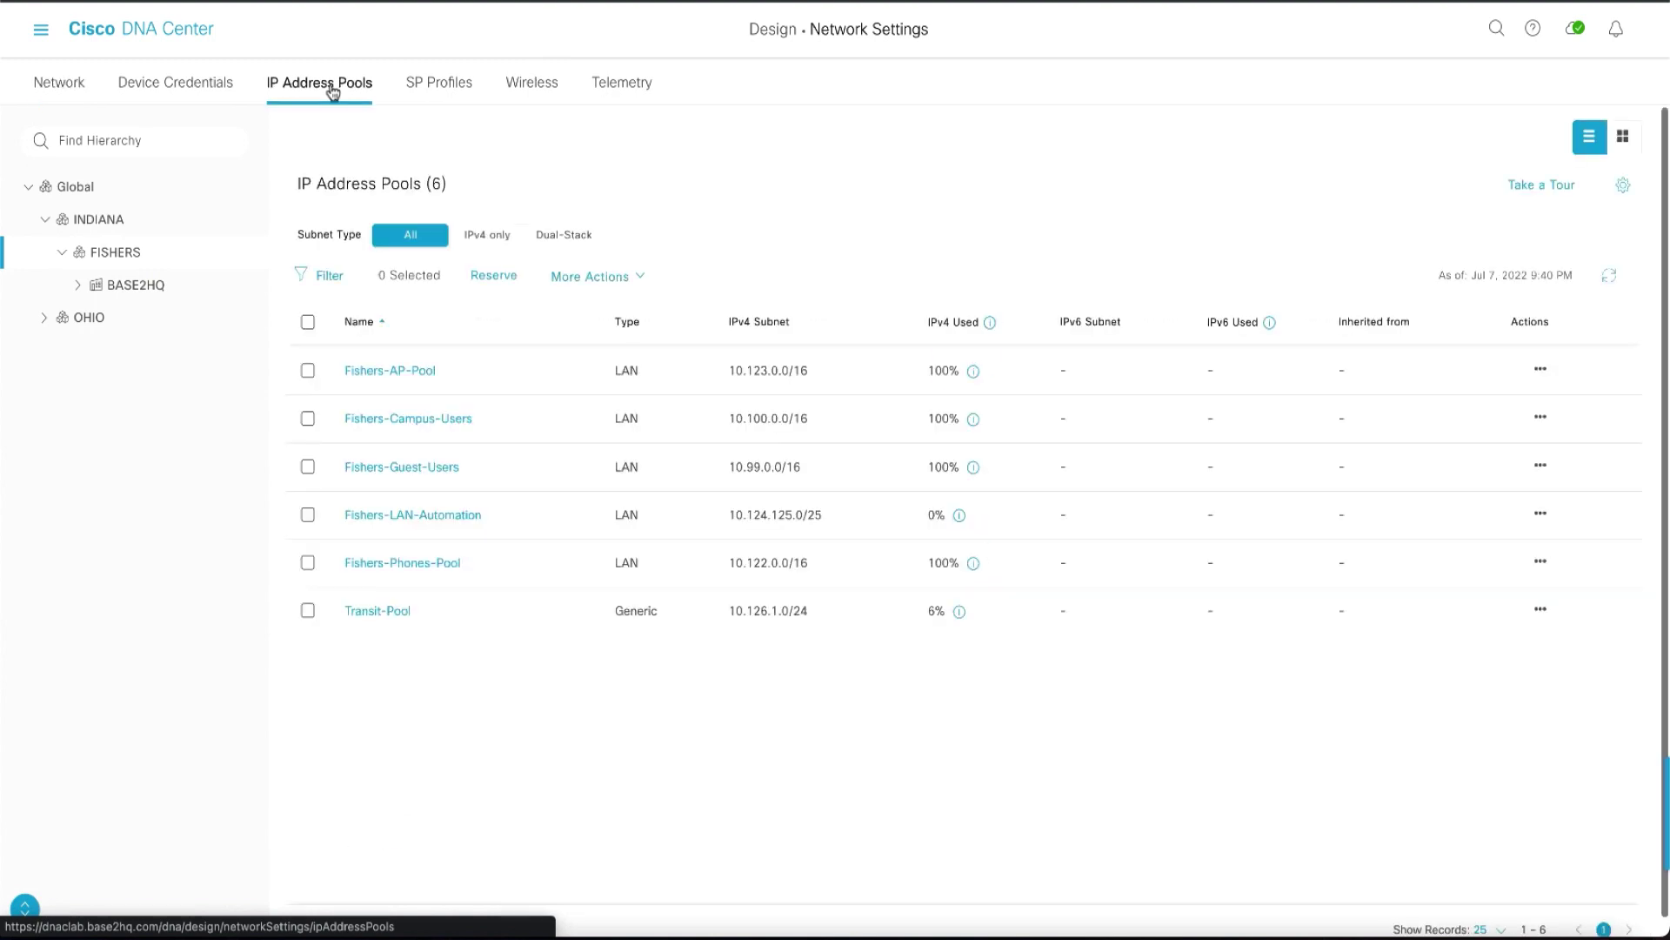
Start a new IP pool reservation named Fishers-Extended-Node with type Generic.
left_click(499, 278)
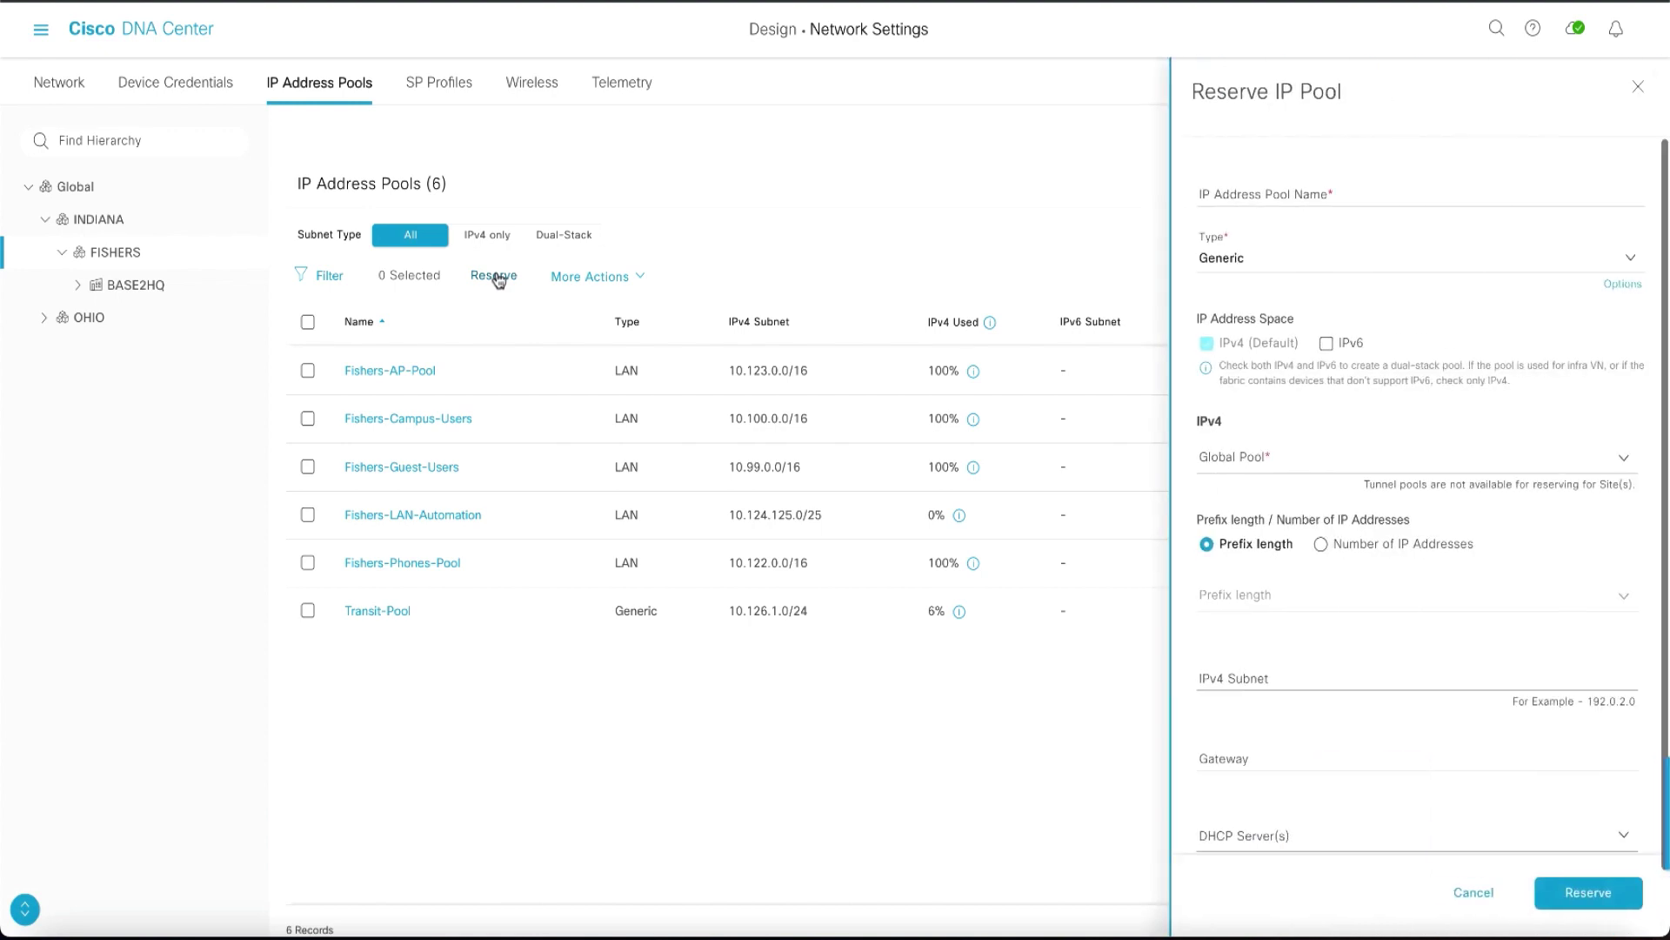
left_click(1232, 191)
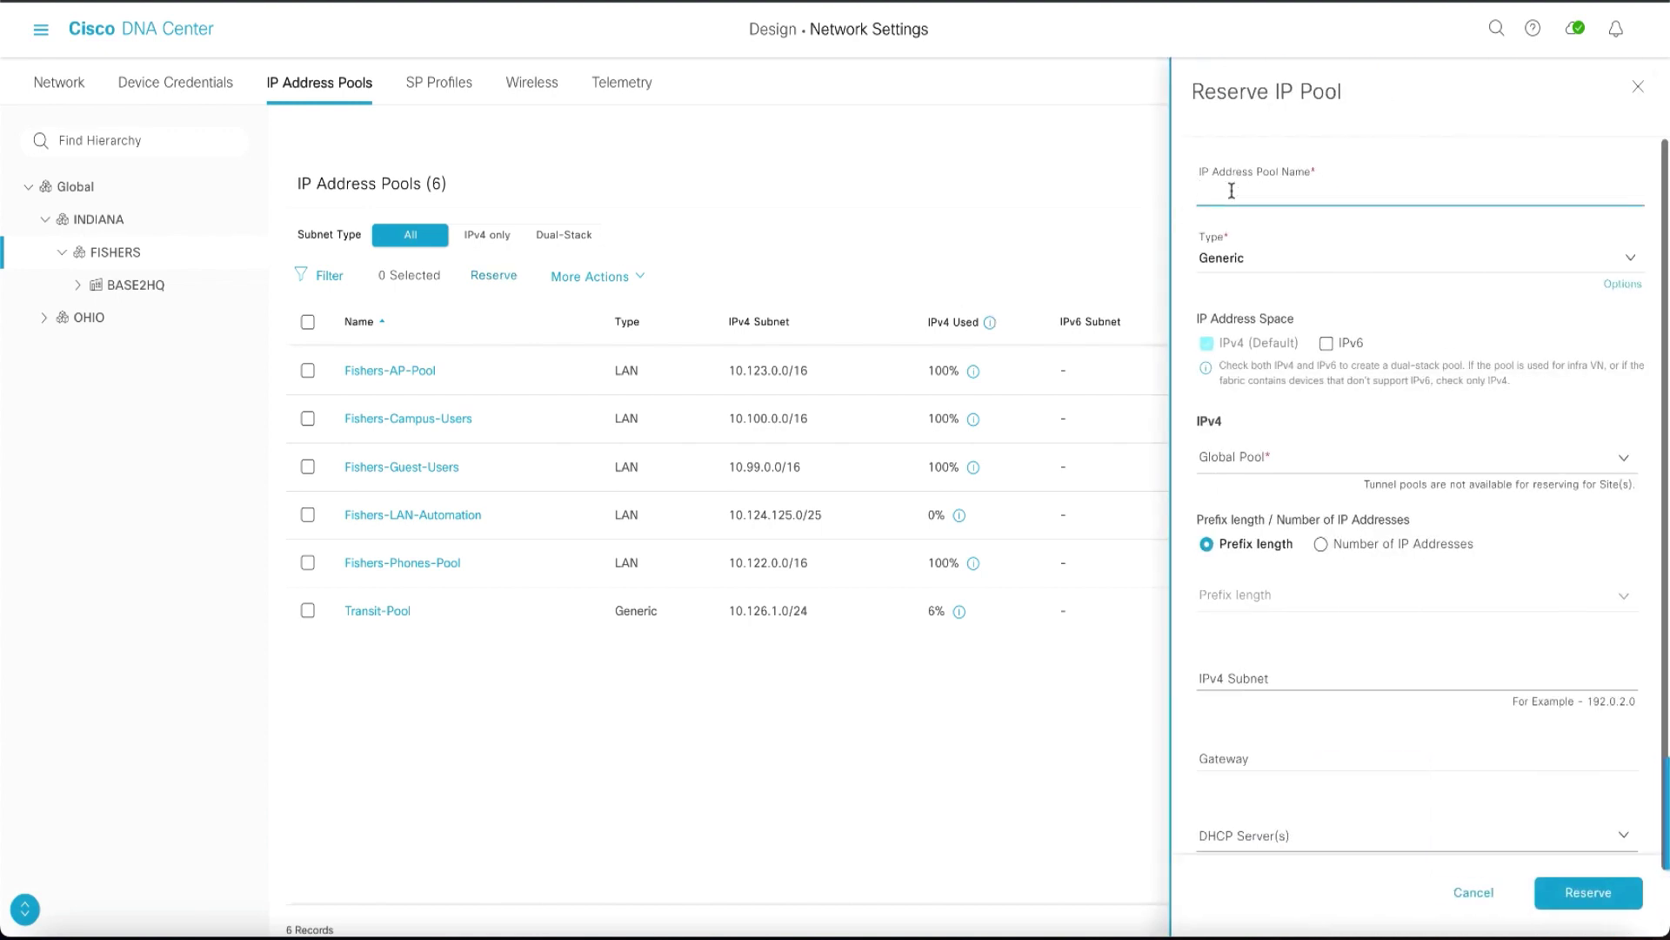
type("Fishers-Extended-Node")
left_click(1632, 261)
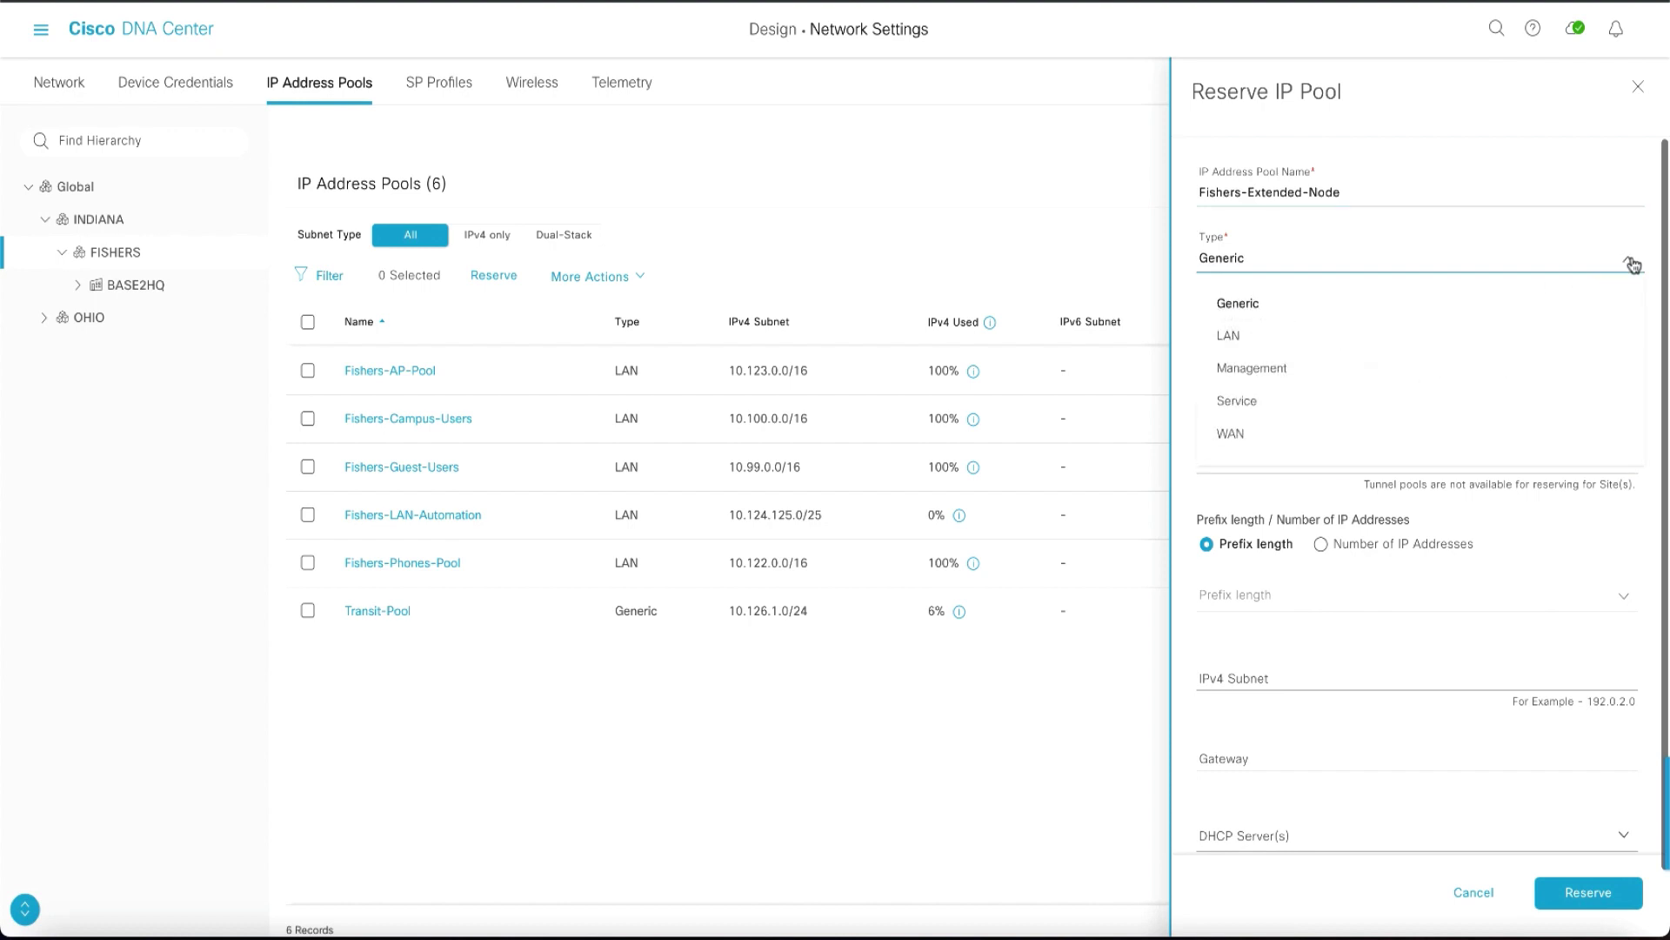
left_click(1452, 271)
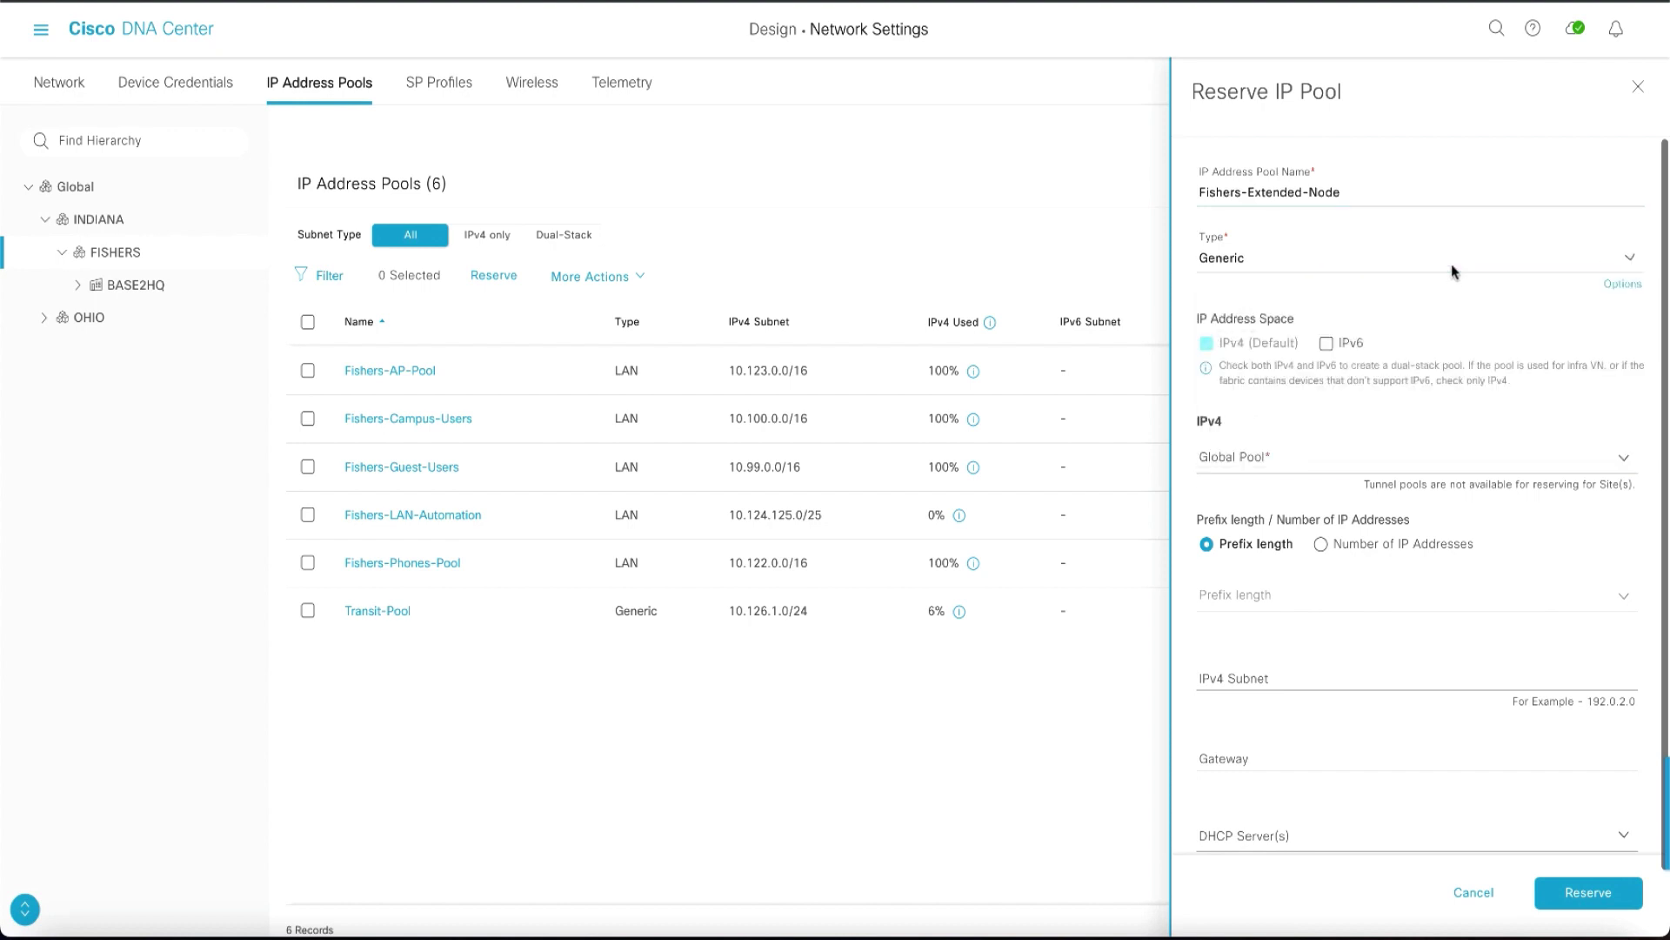
Draw the reservation from Global-Pool-1 with a /24 prefix length.
left_click(1333, 457)
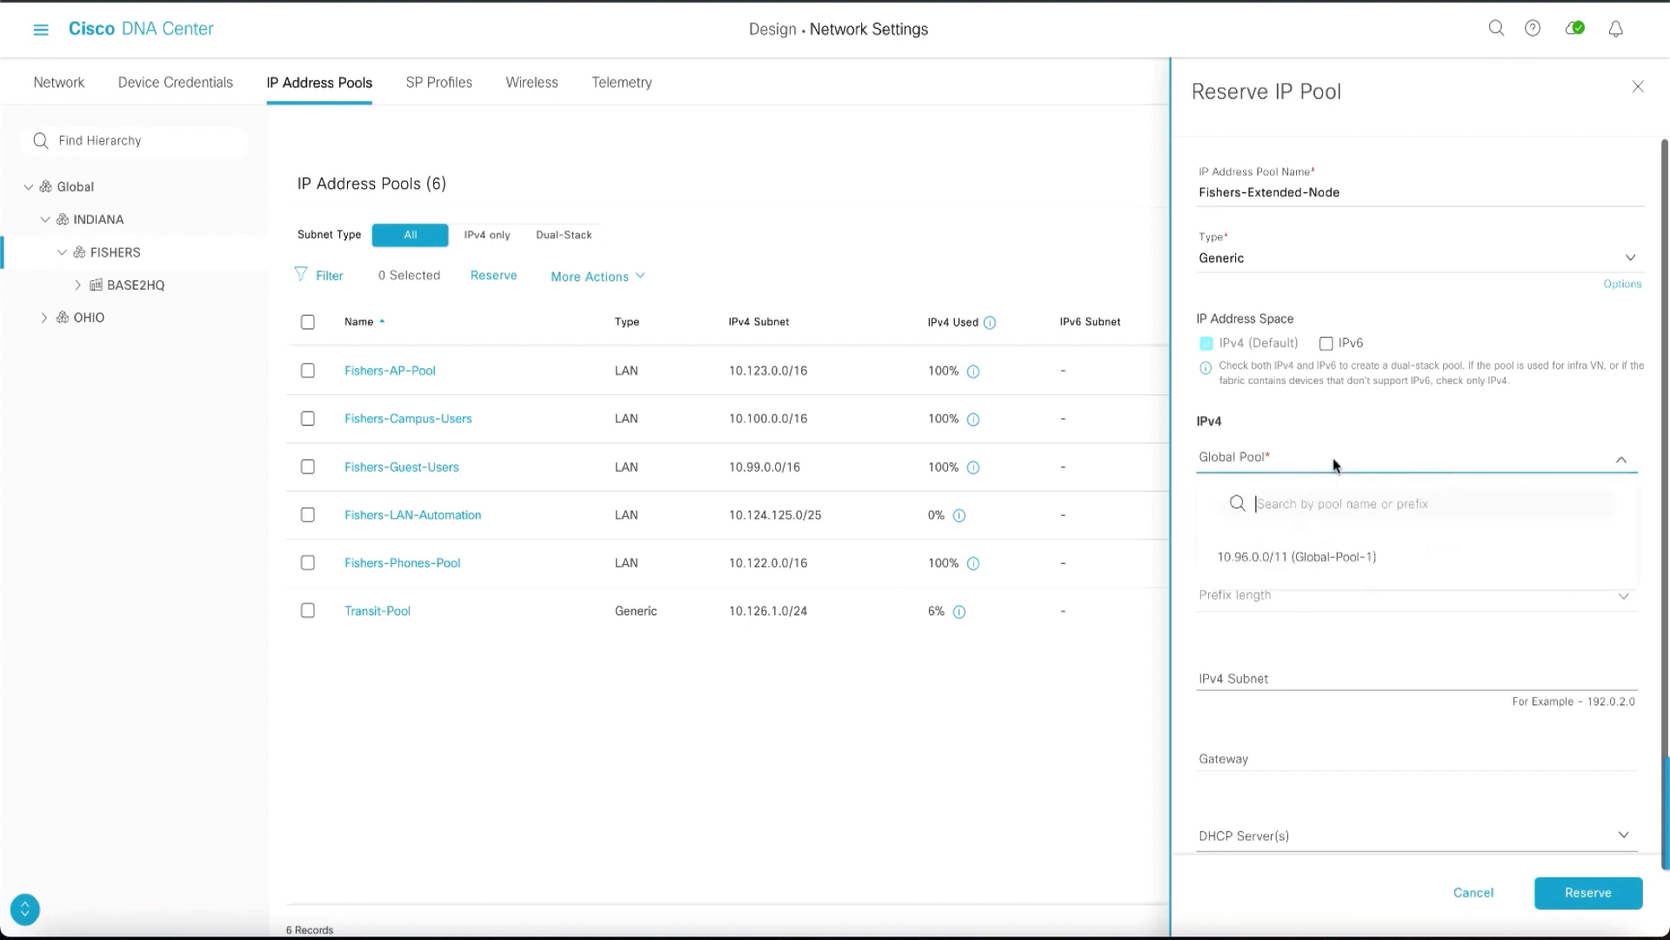
left_click(1305, 558)
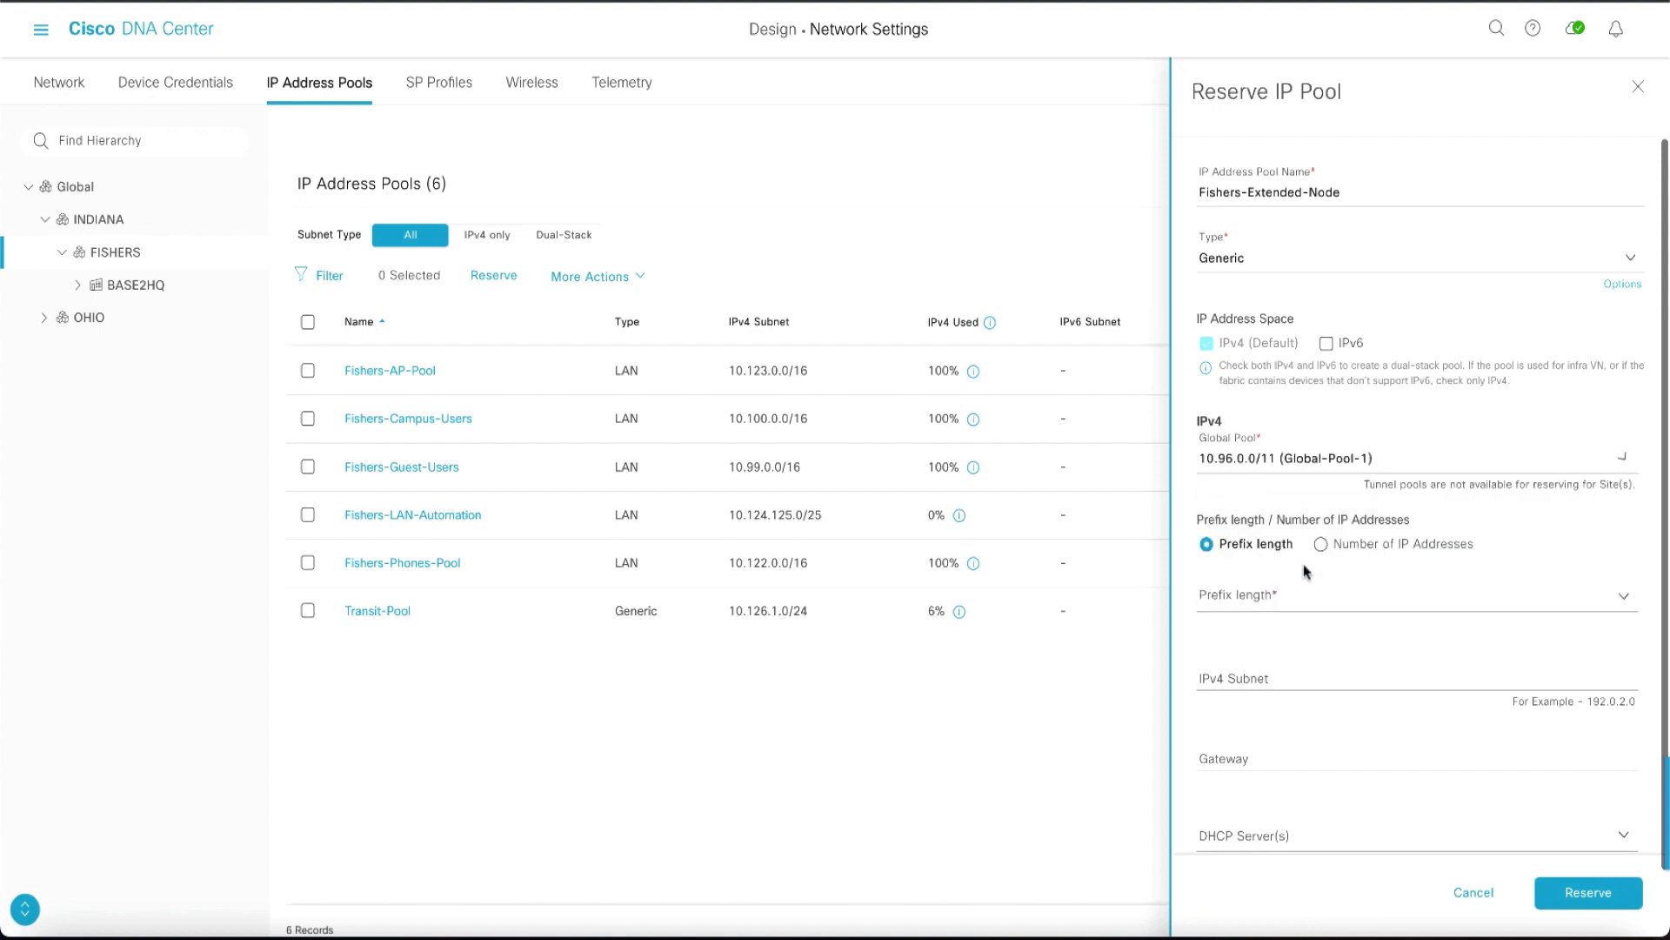
left_click(1287, 609)
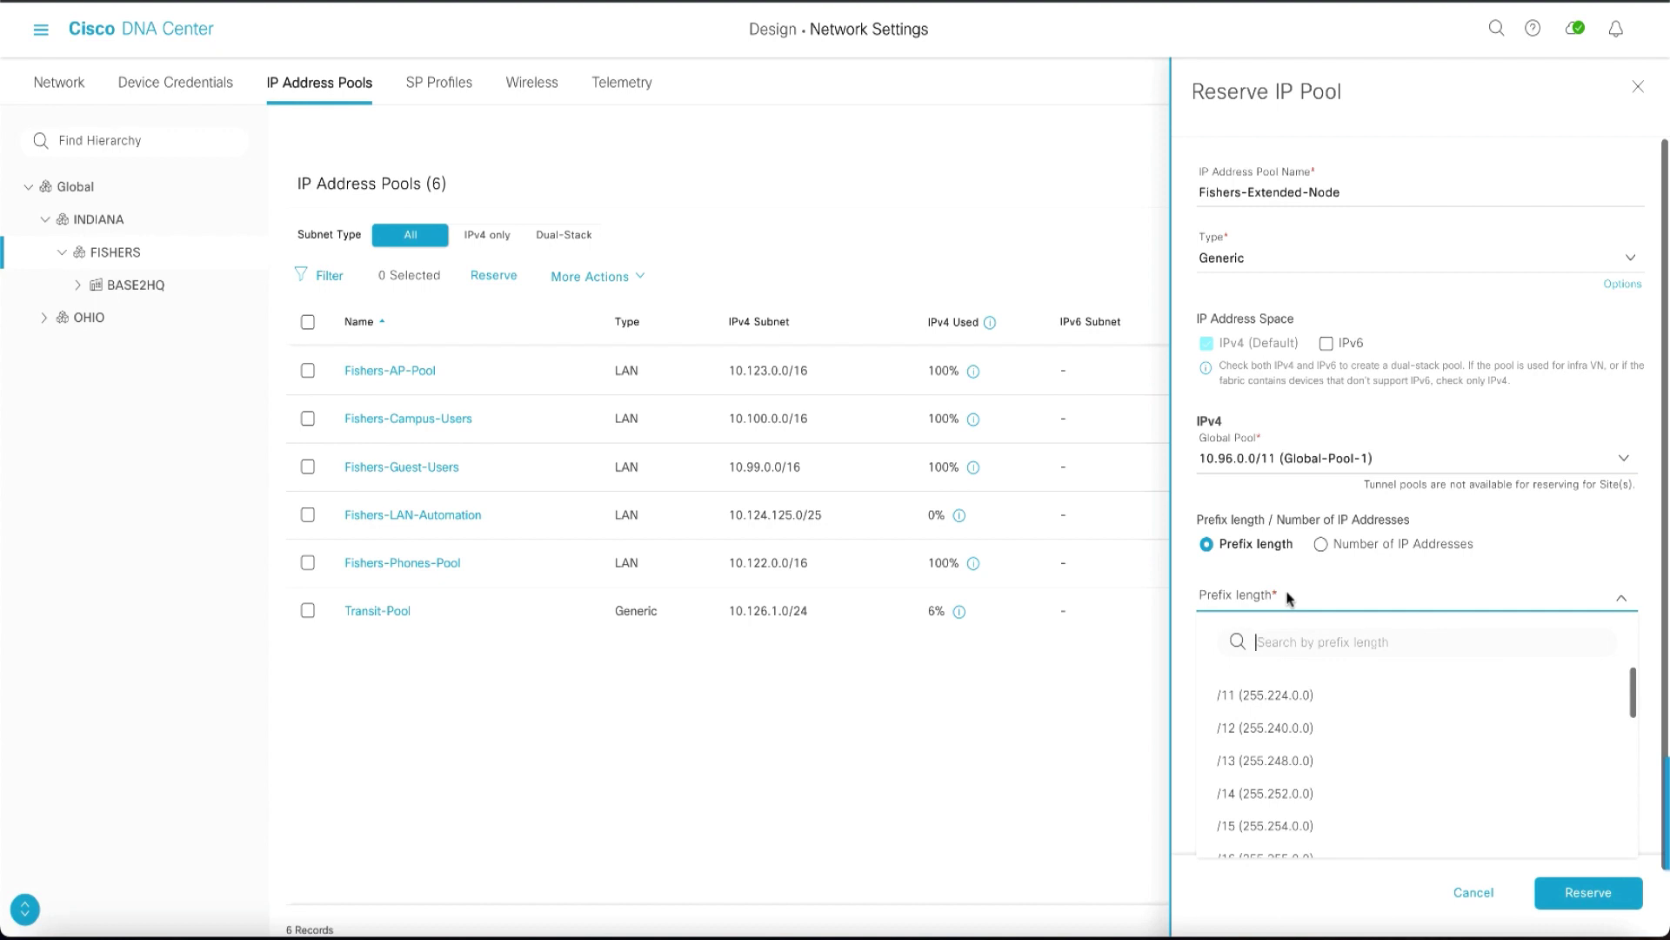
type("/24")
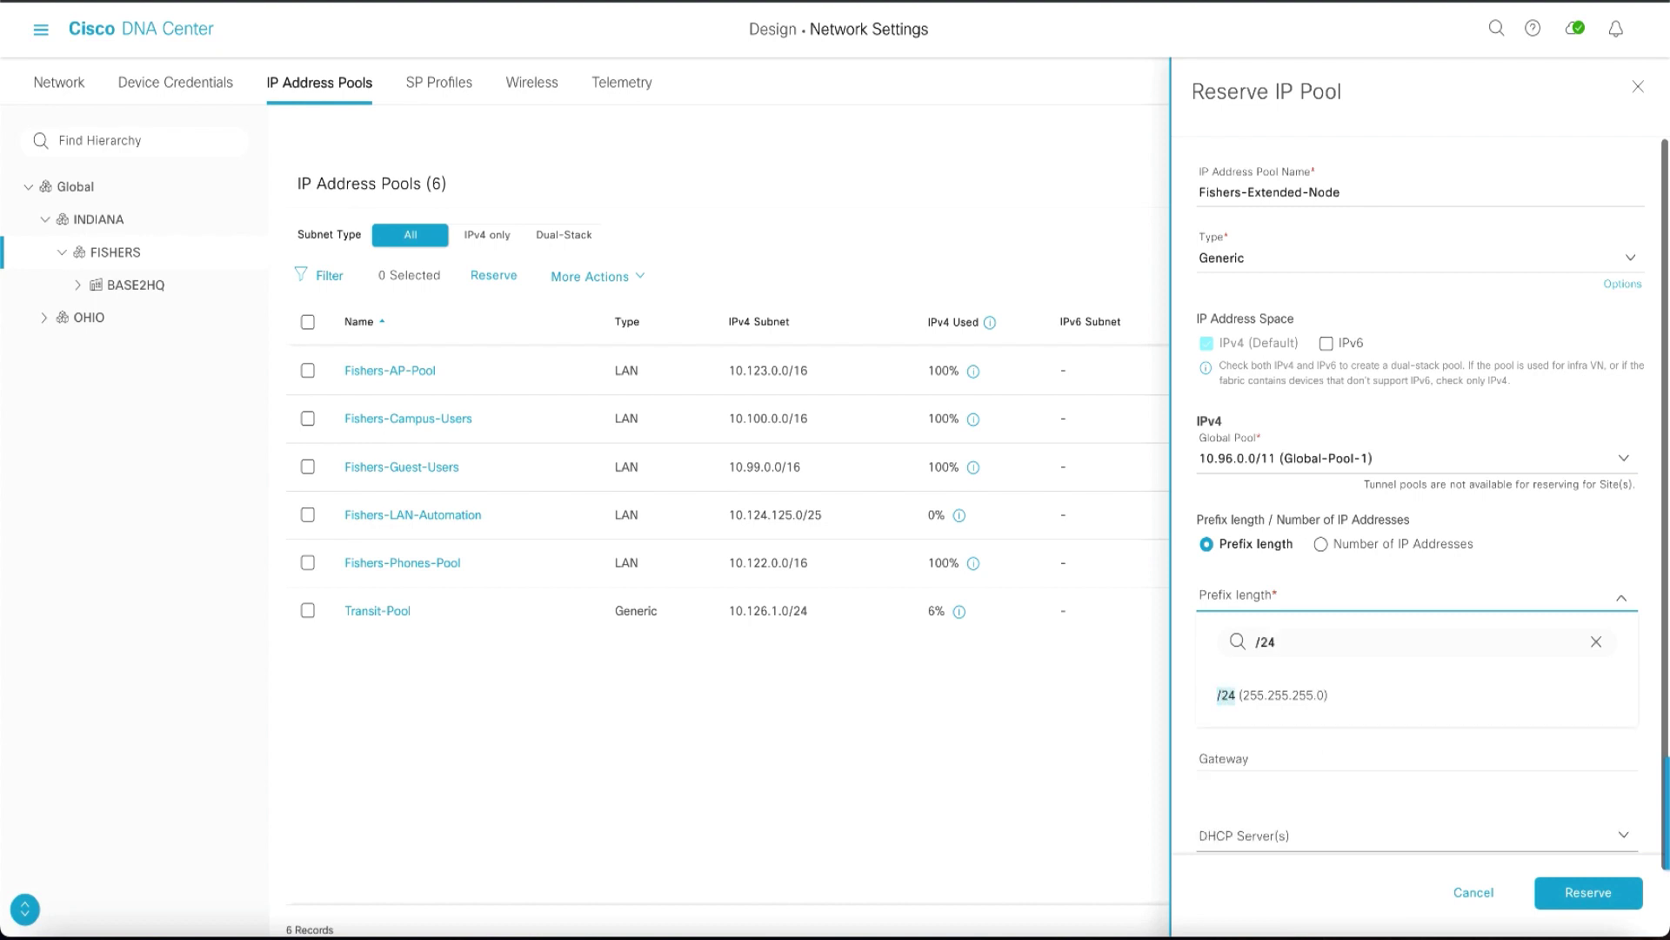
left_click(1280, 700)
Enter IPv4 subnet 10.126.2.0 and gateway 10.126.2.1 for the pool.
left_click(1283, 678)
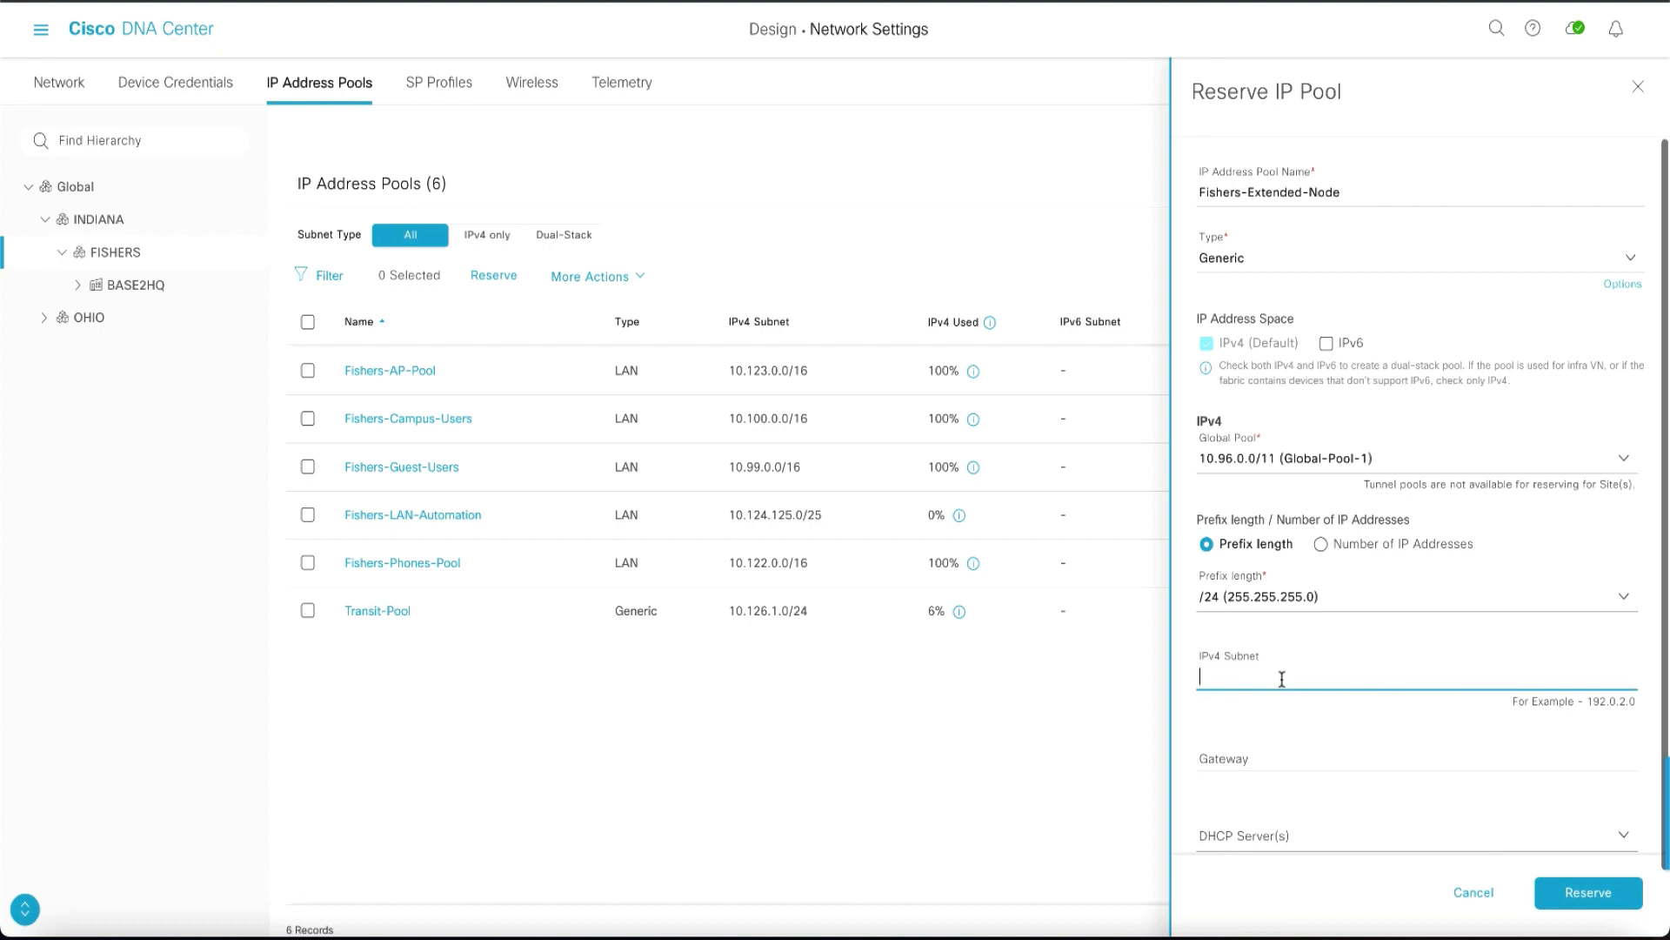
type("10.")
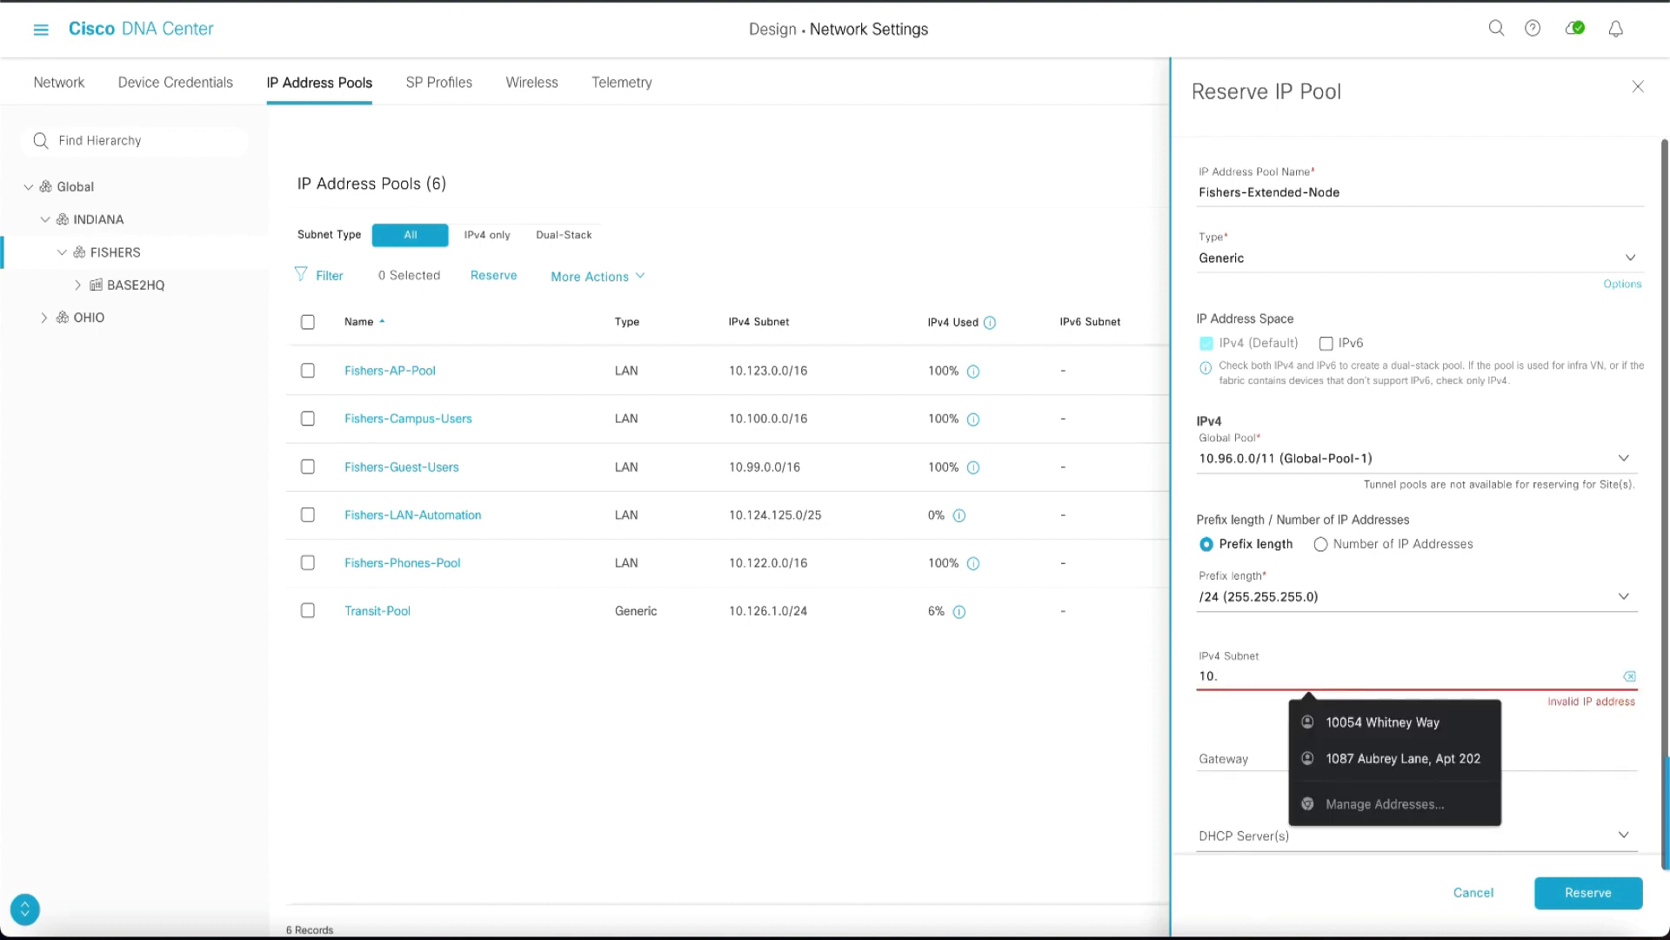
type("126.2.0")
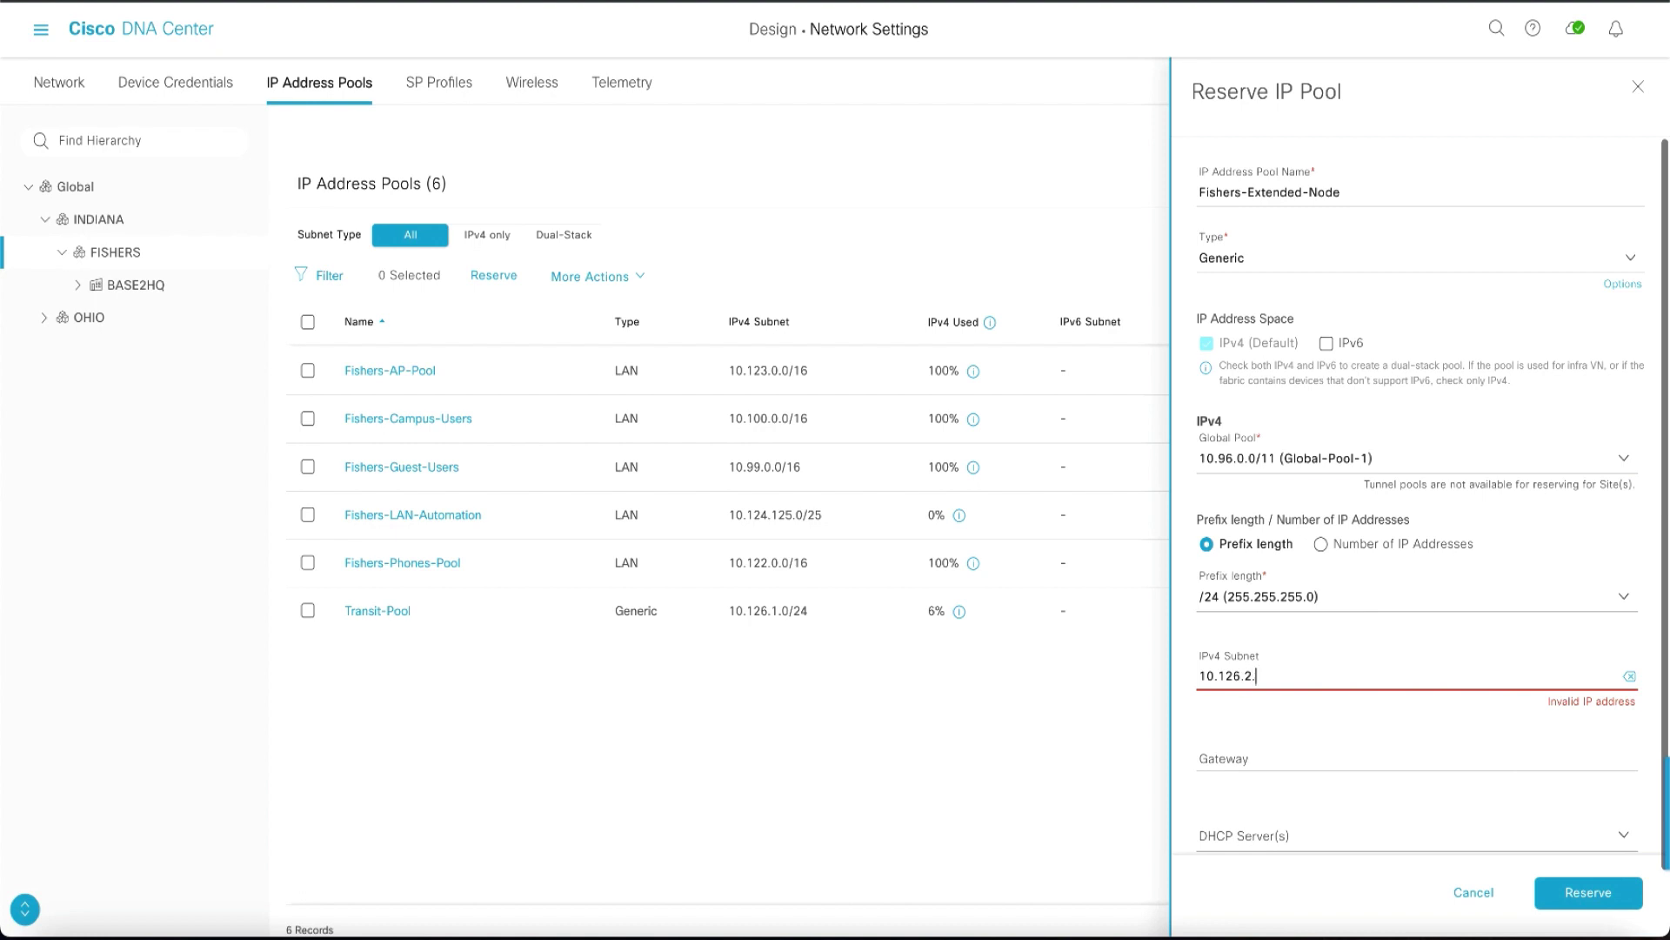
left_click(1284, 755)
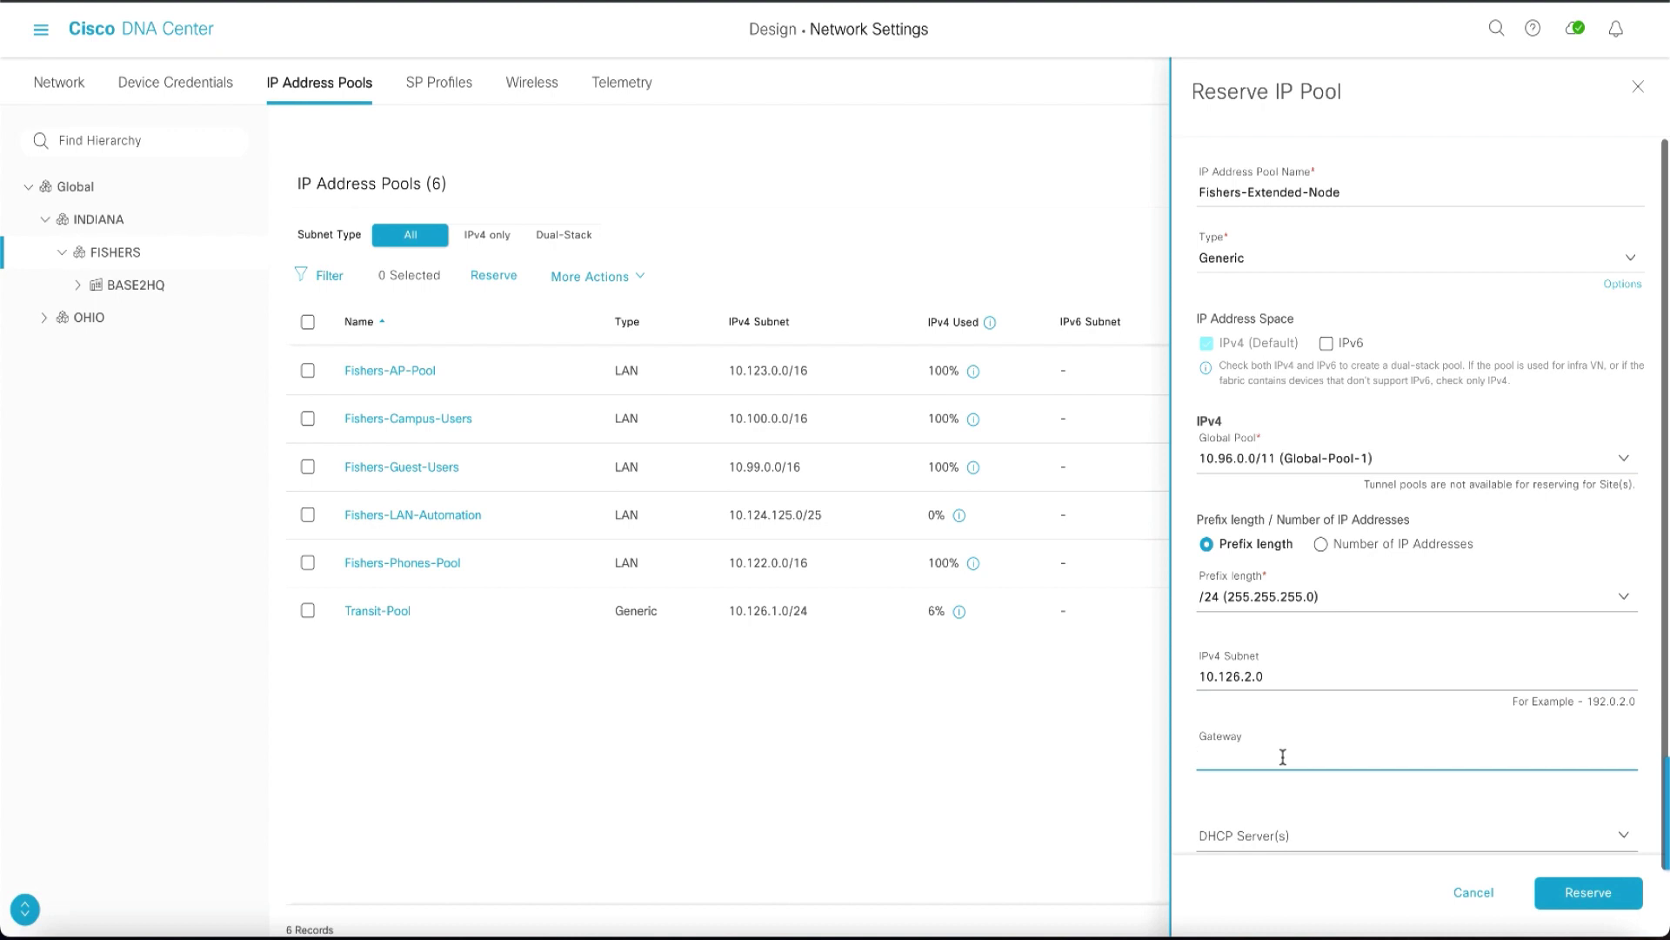
type("10.126.2")
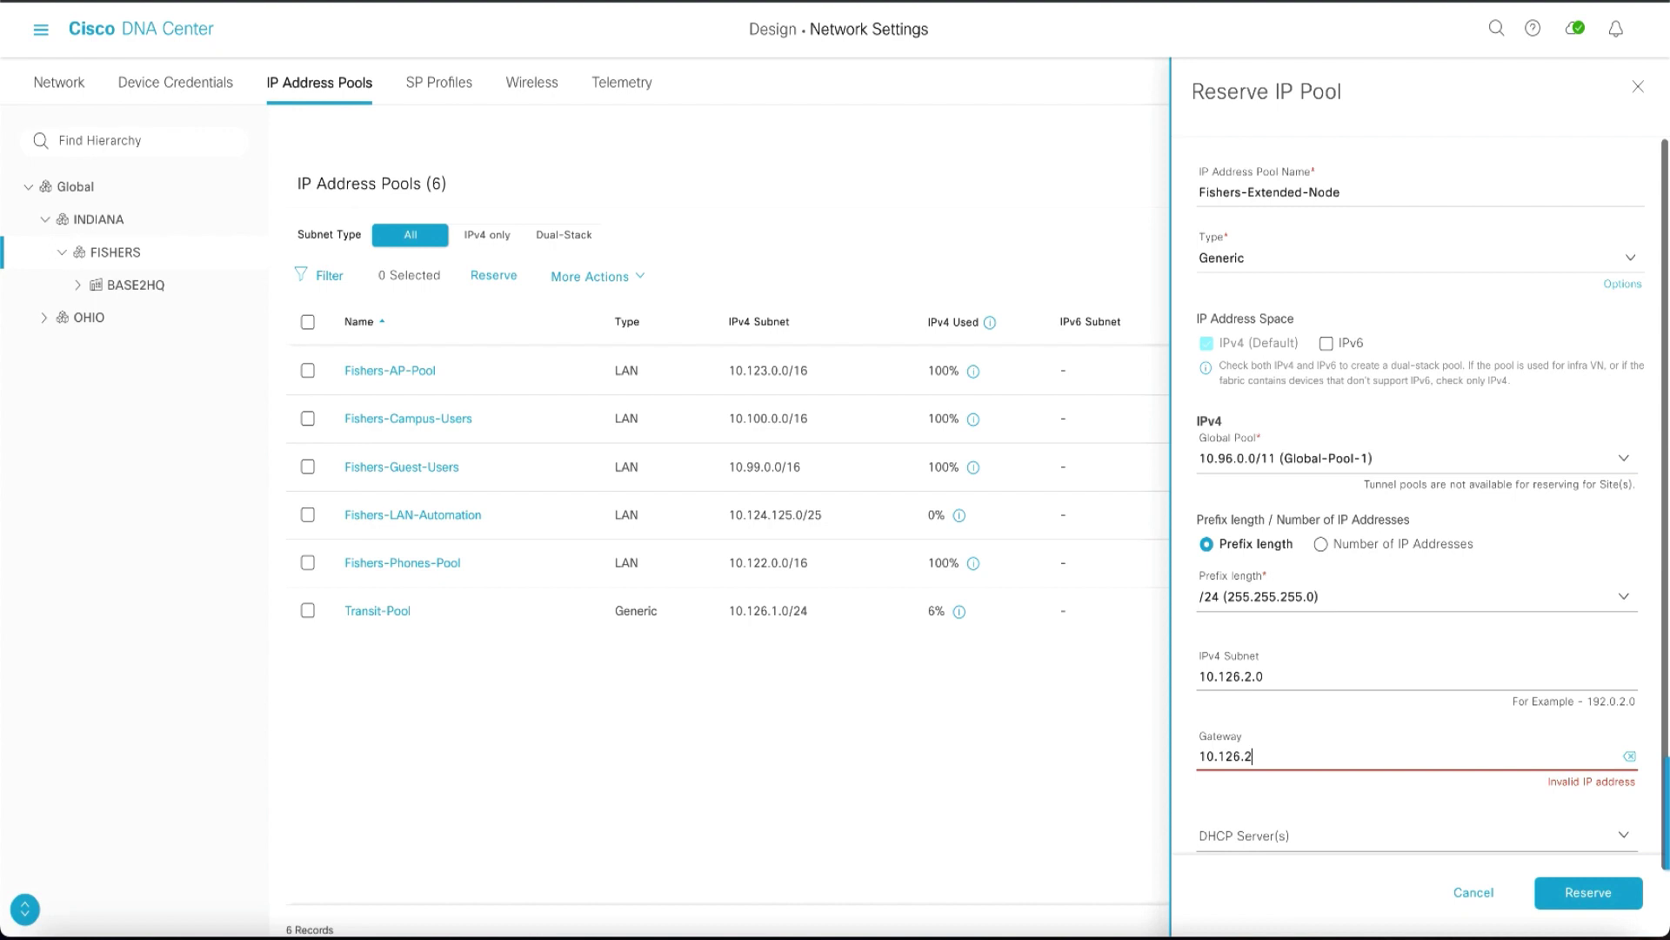
type(".1")
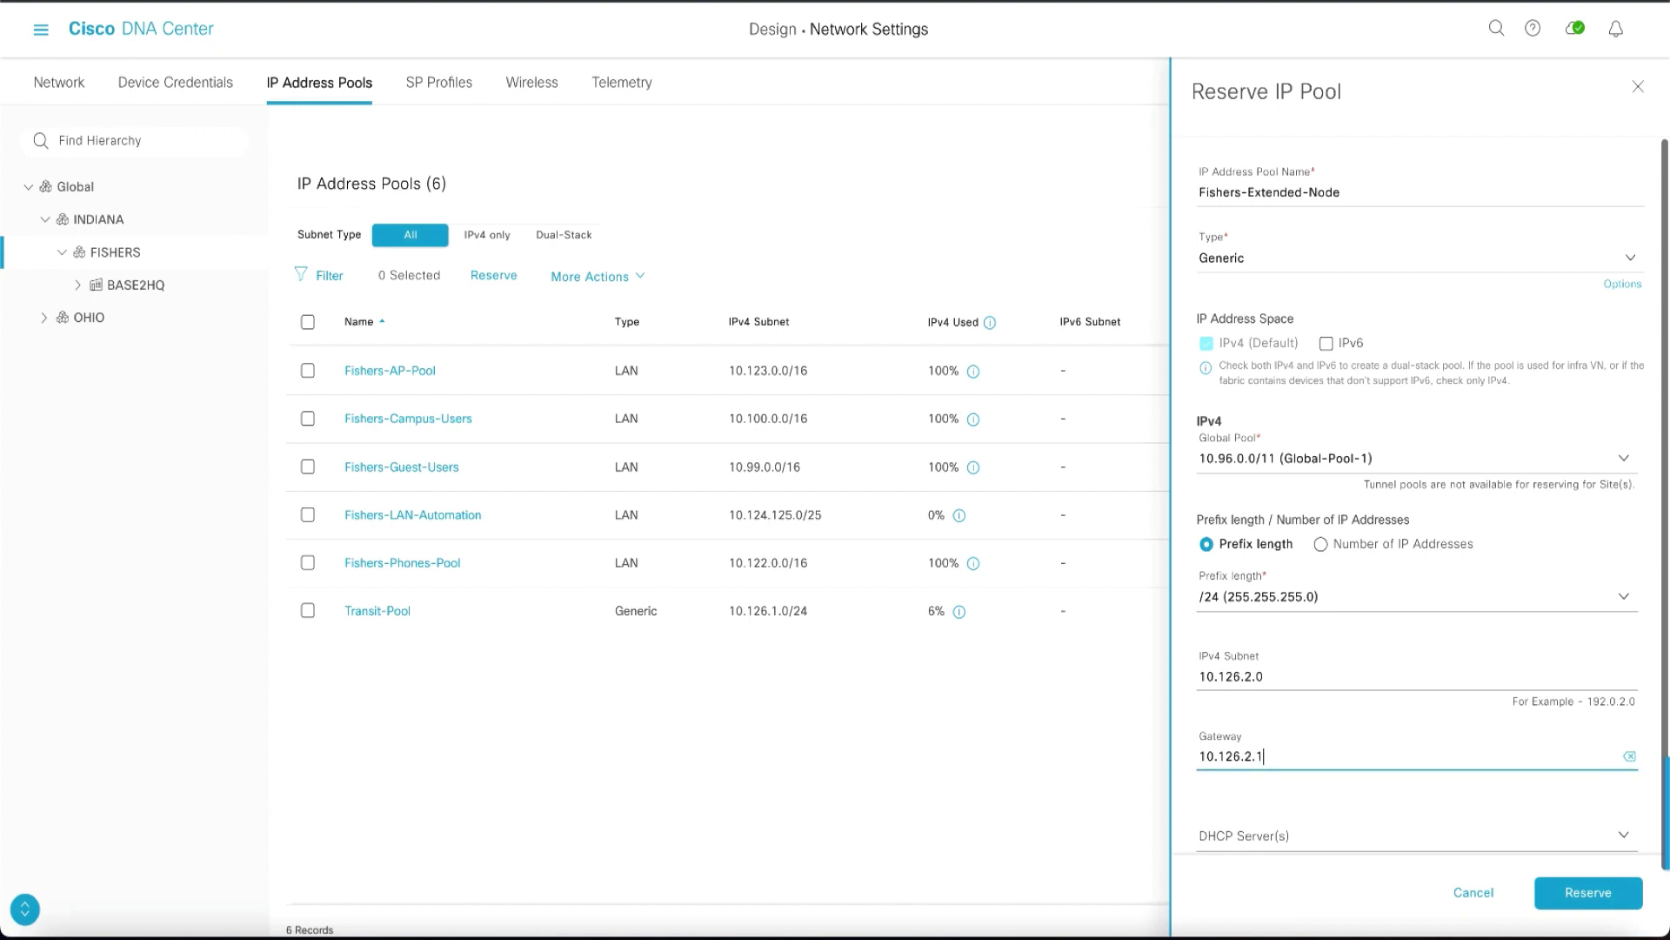
Use 10.10.0.250 as both DHCP and DNS server and confirm the reservation.
scroll(1418, 522, "down", 1)
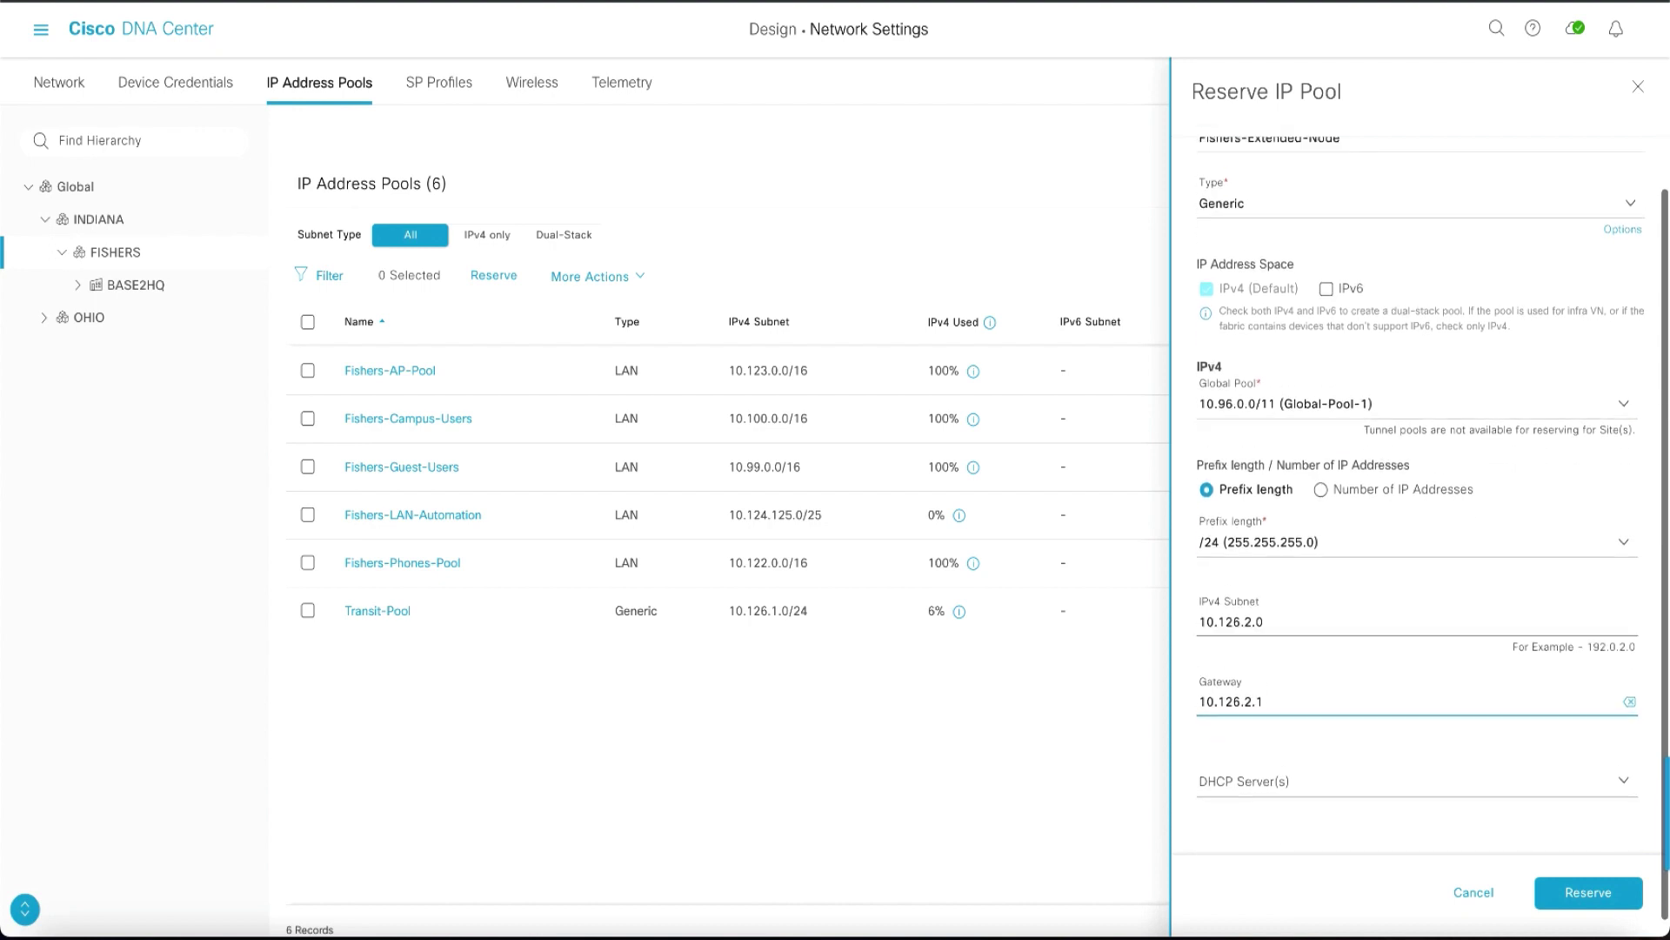
left_click(1267, 773)
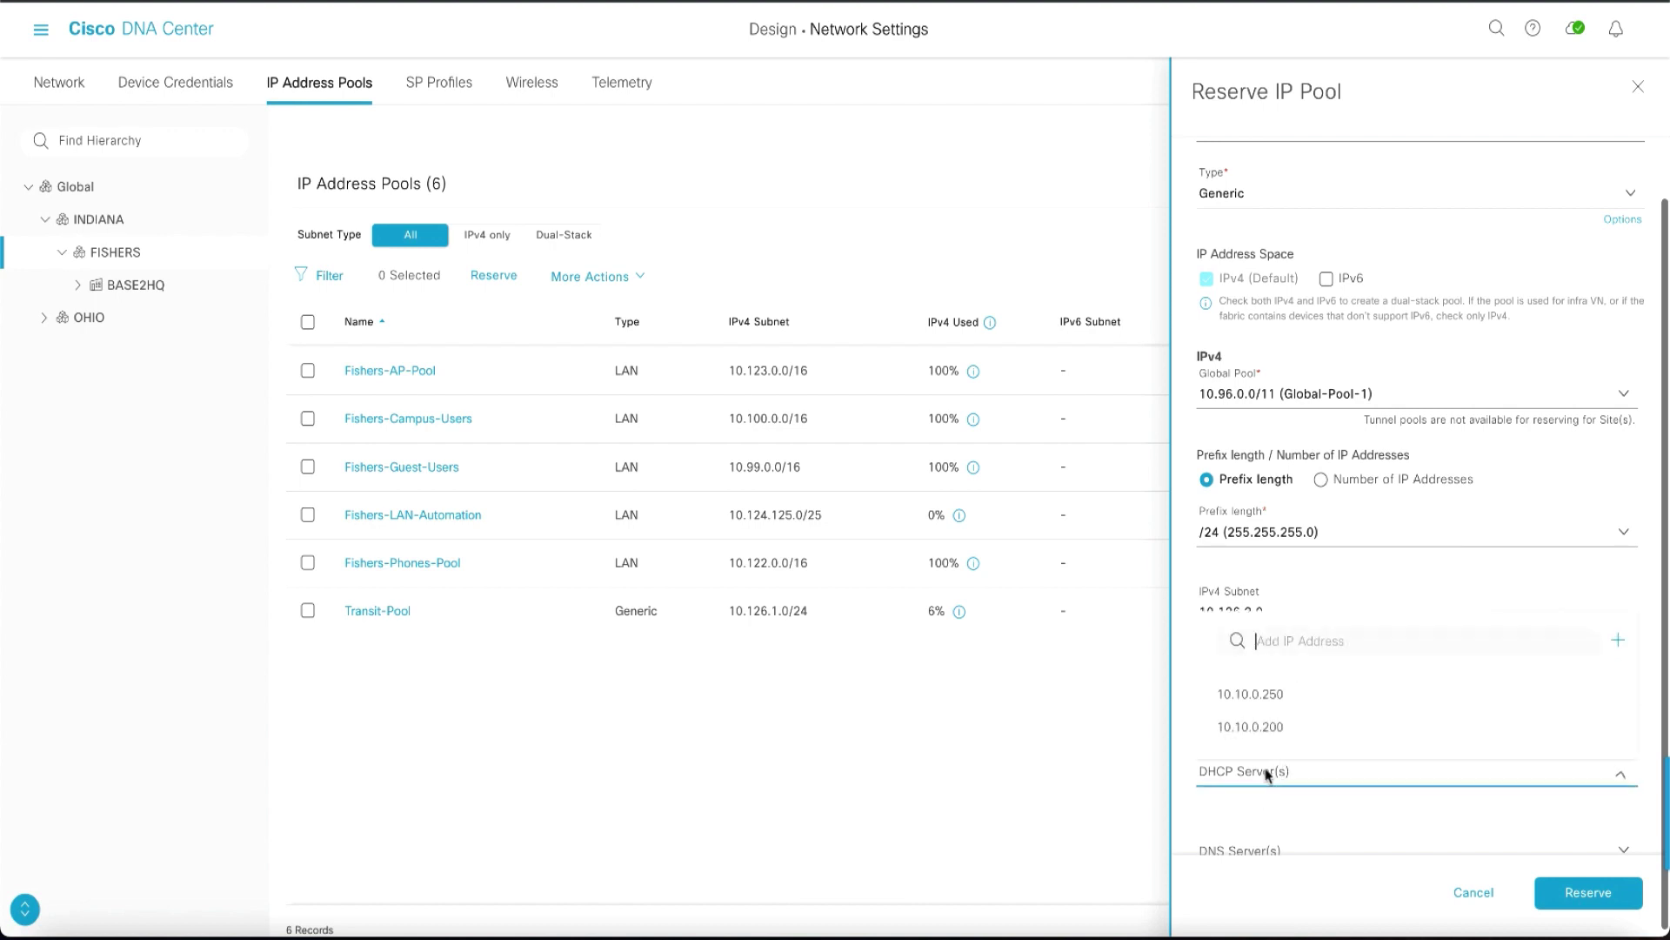
left_click(1270, 698)
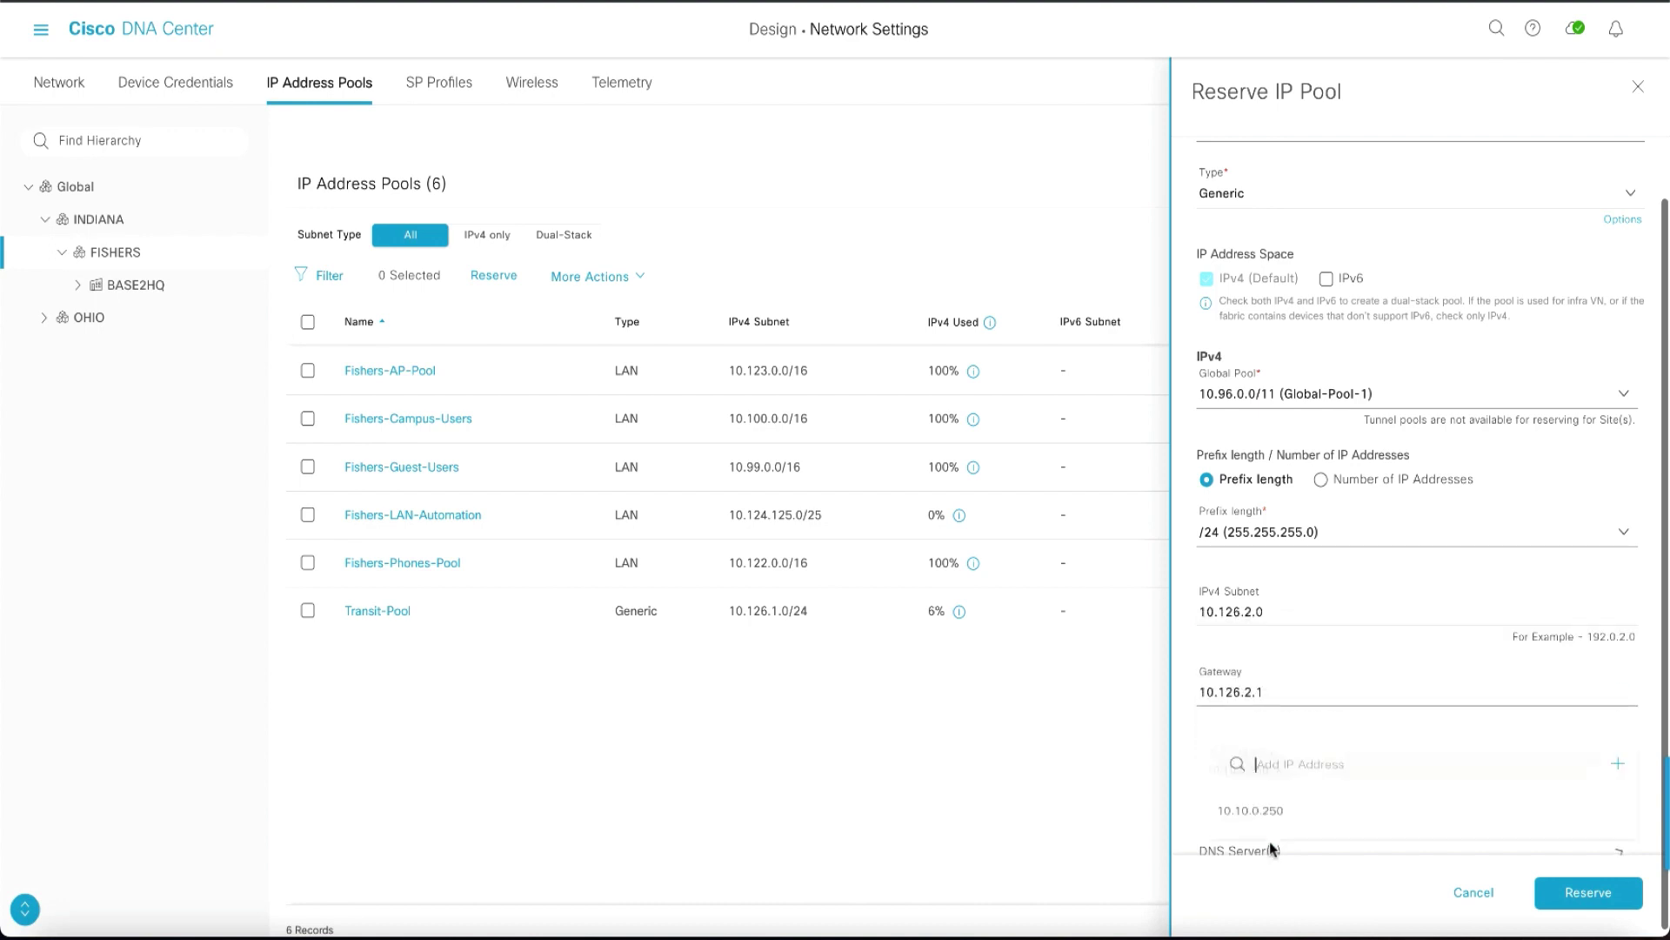
left_click(1271, 812)
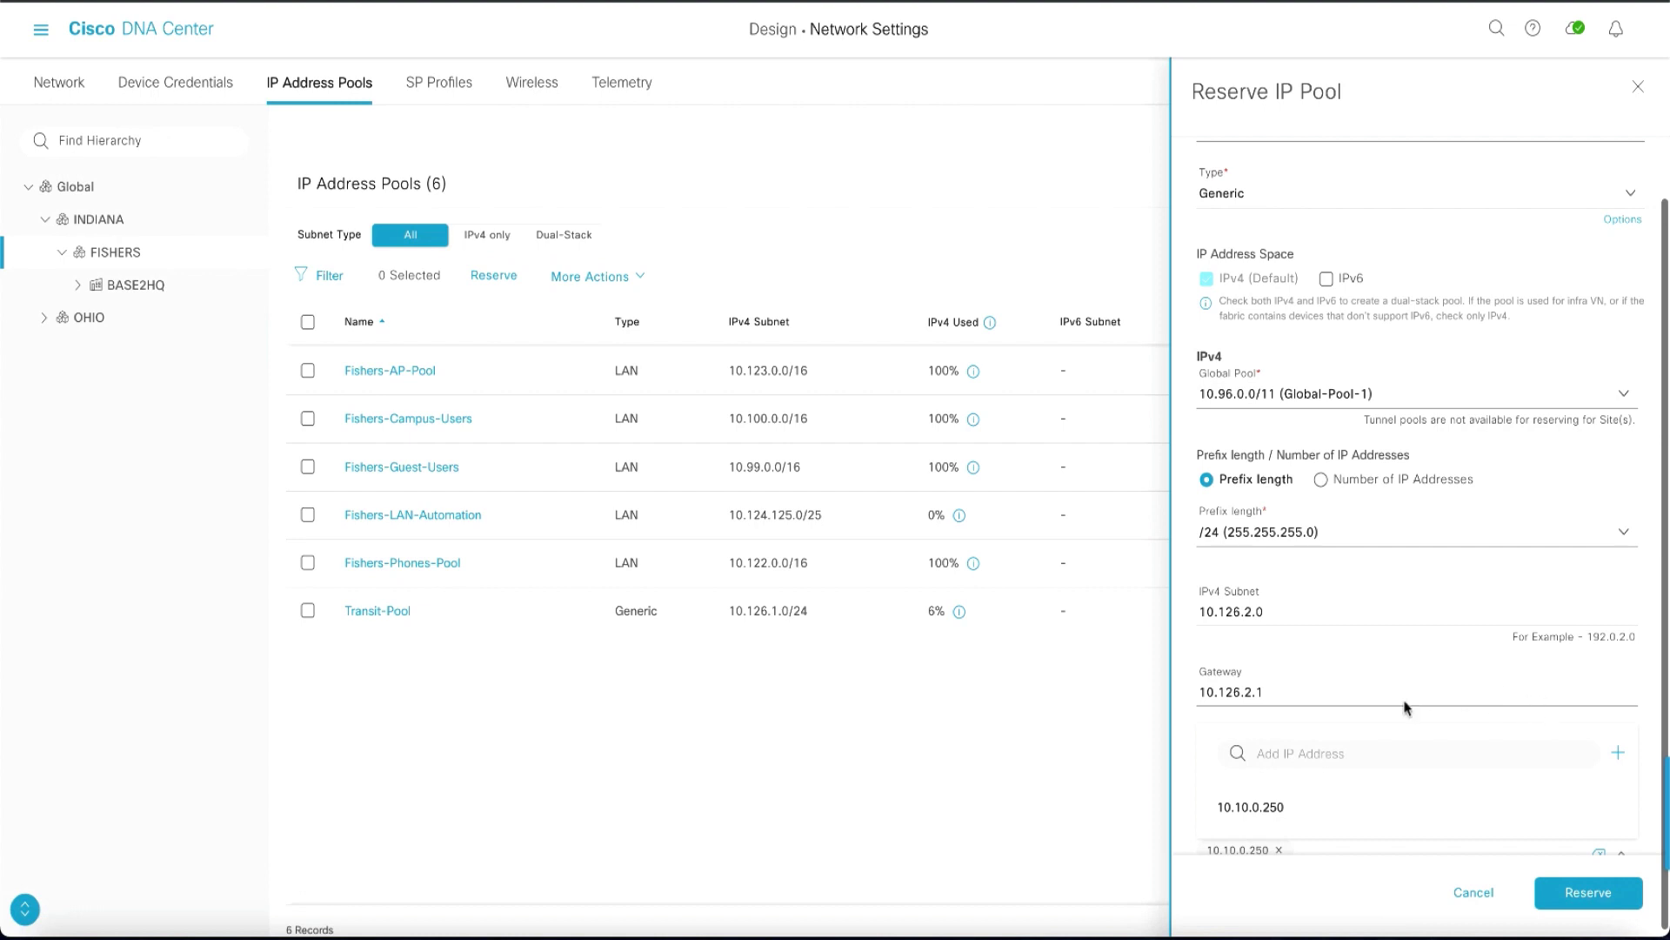
left_click(1185, 783)
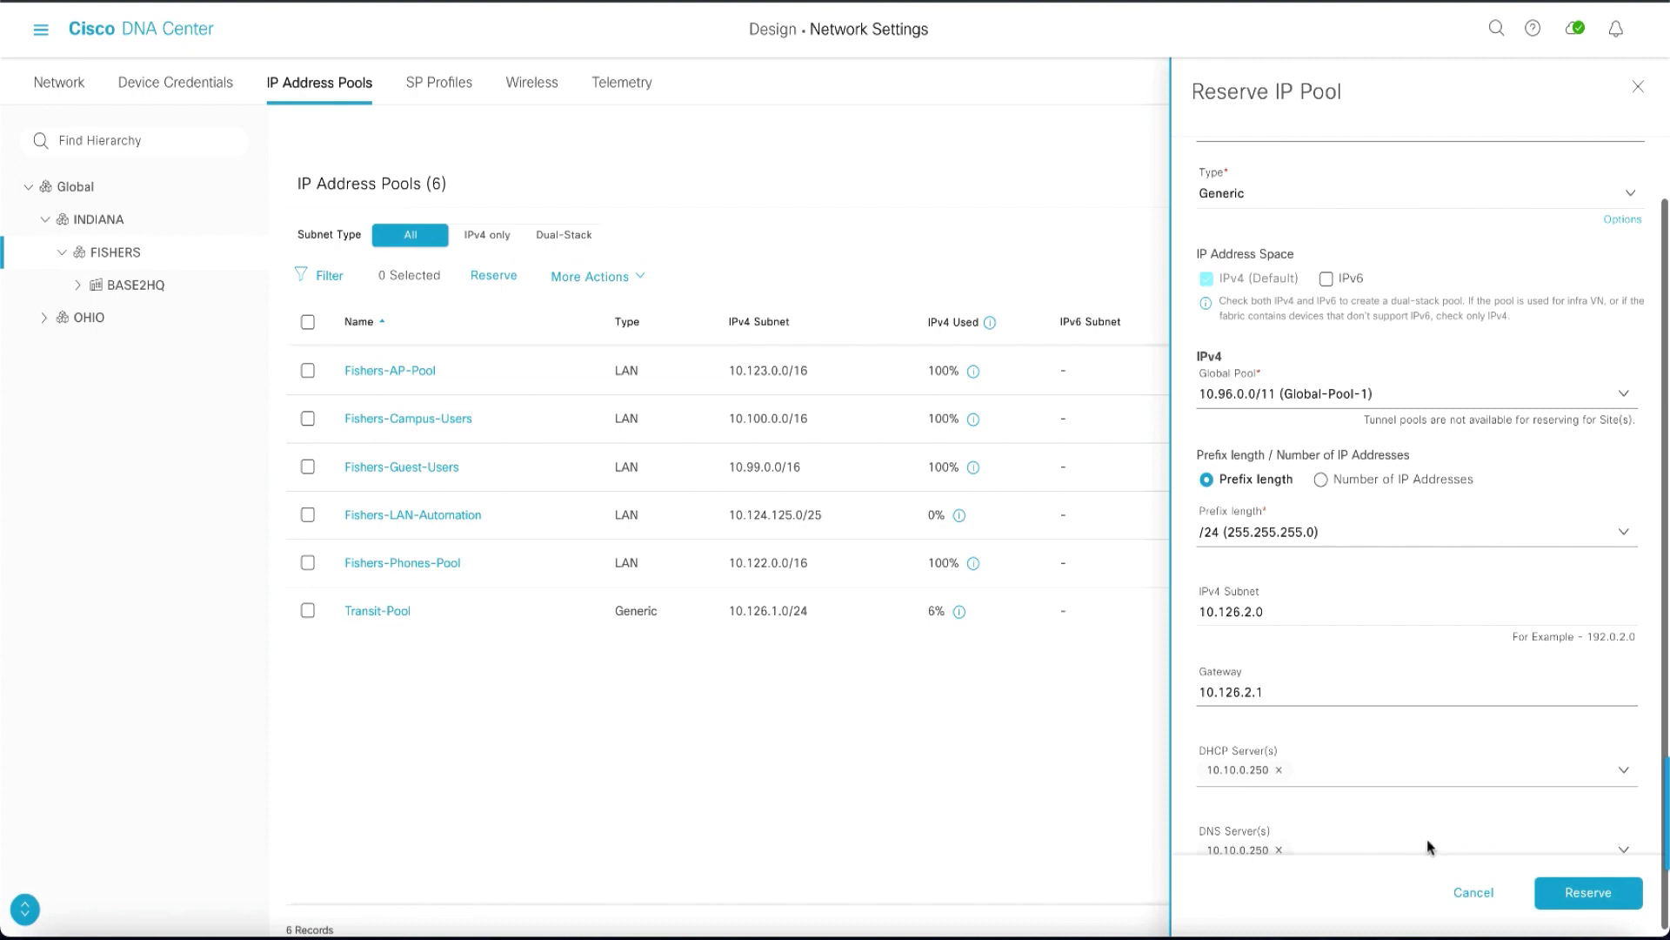
left_click(1582, 897)
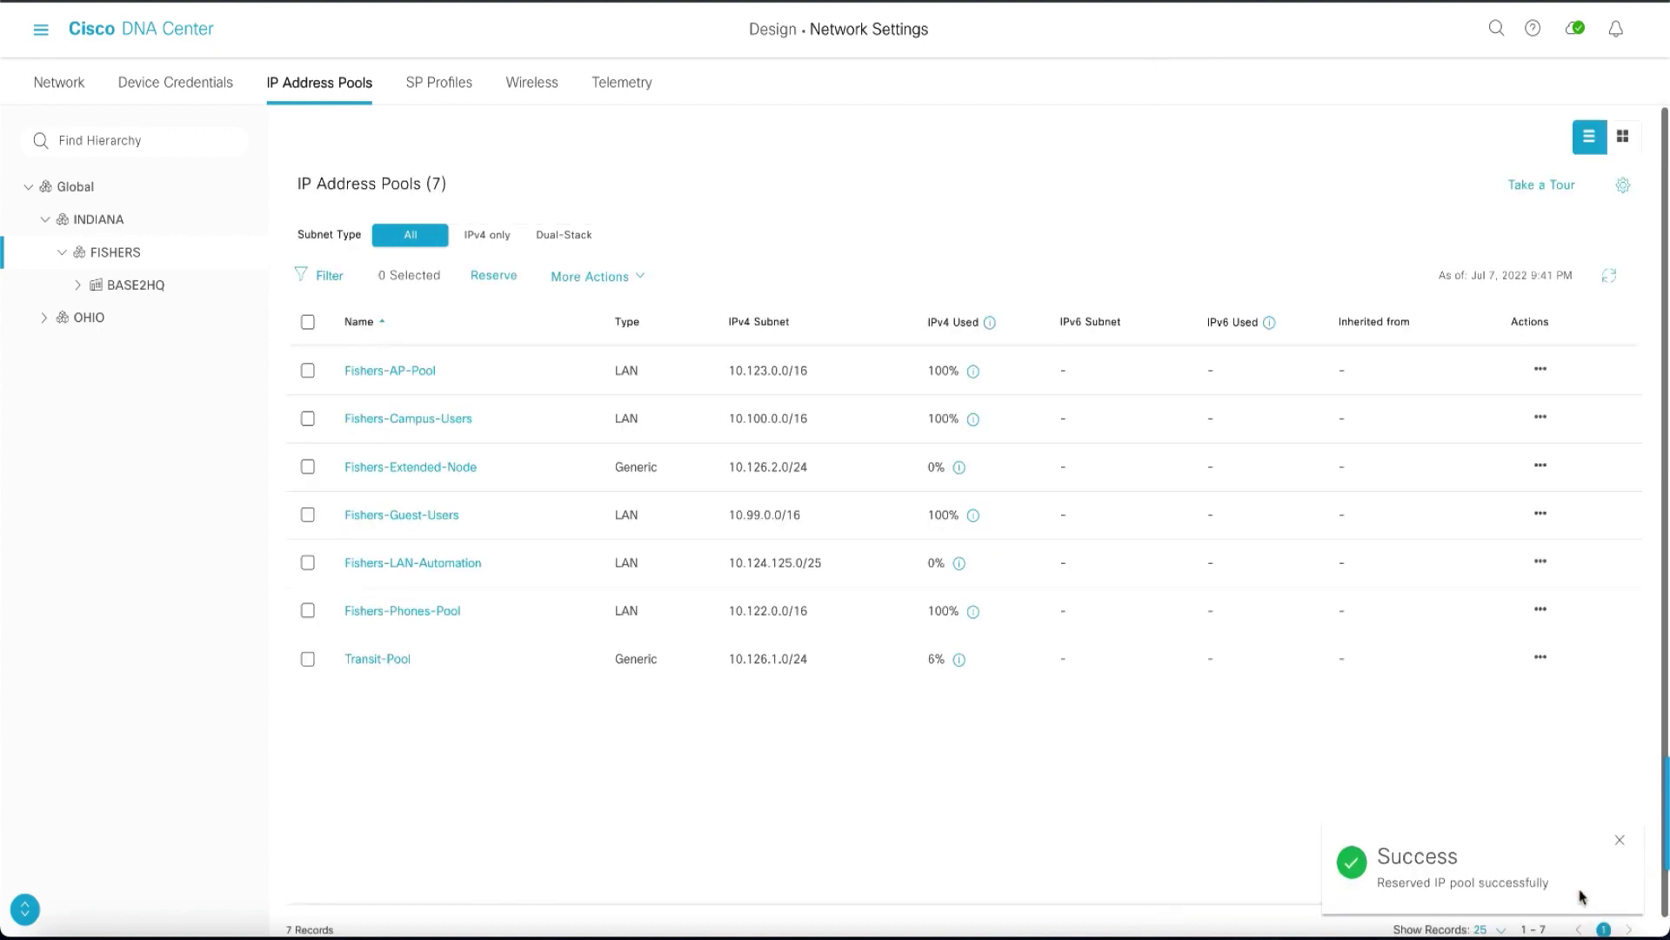
left_click(1623, 842)
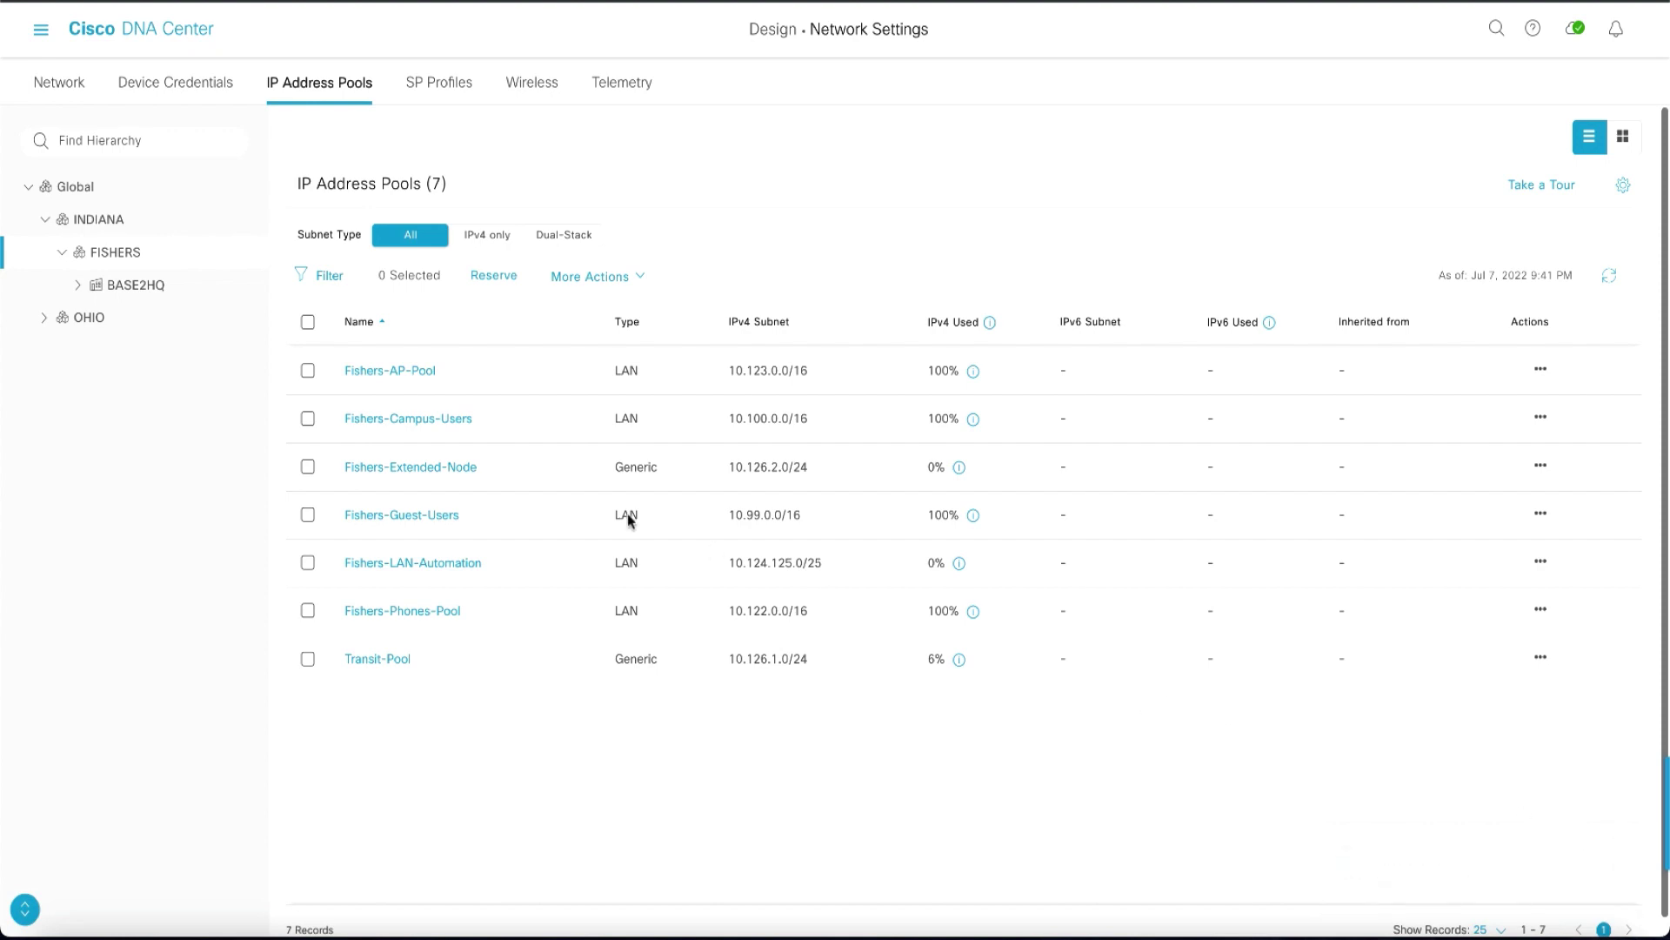
left_click(454, 471)
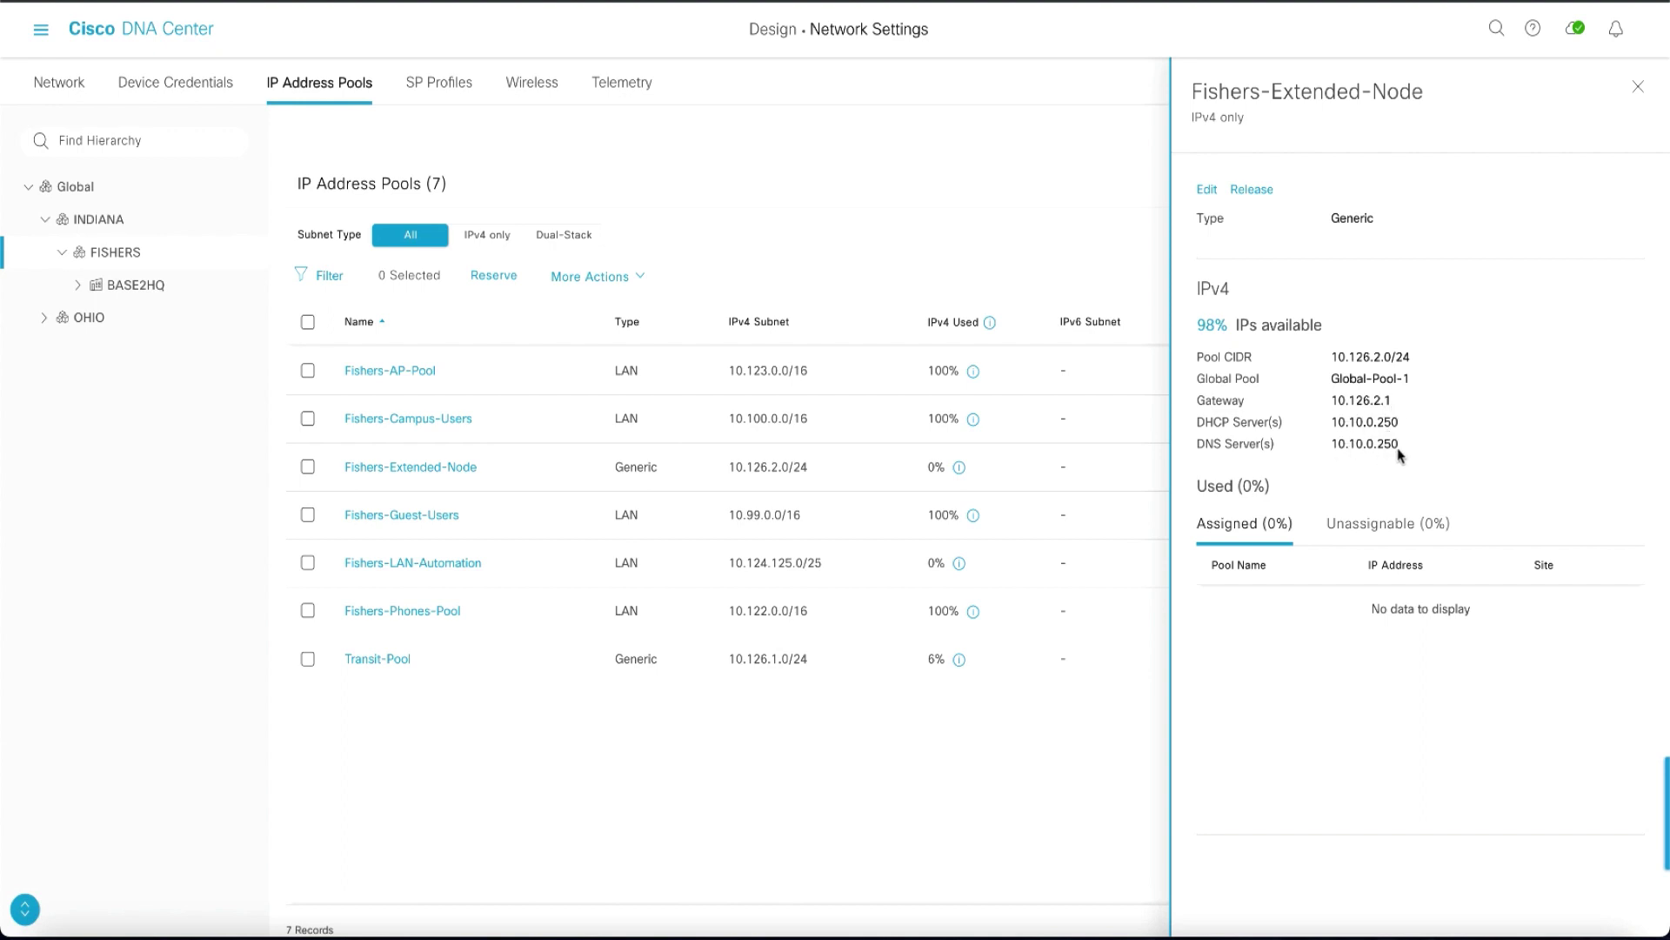
left_click(1636, 90)
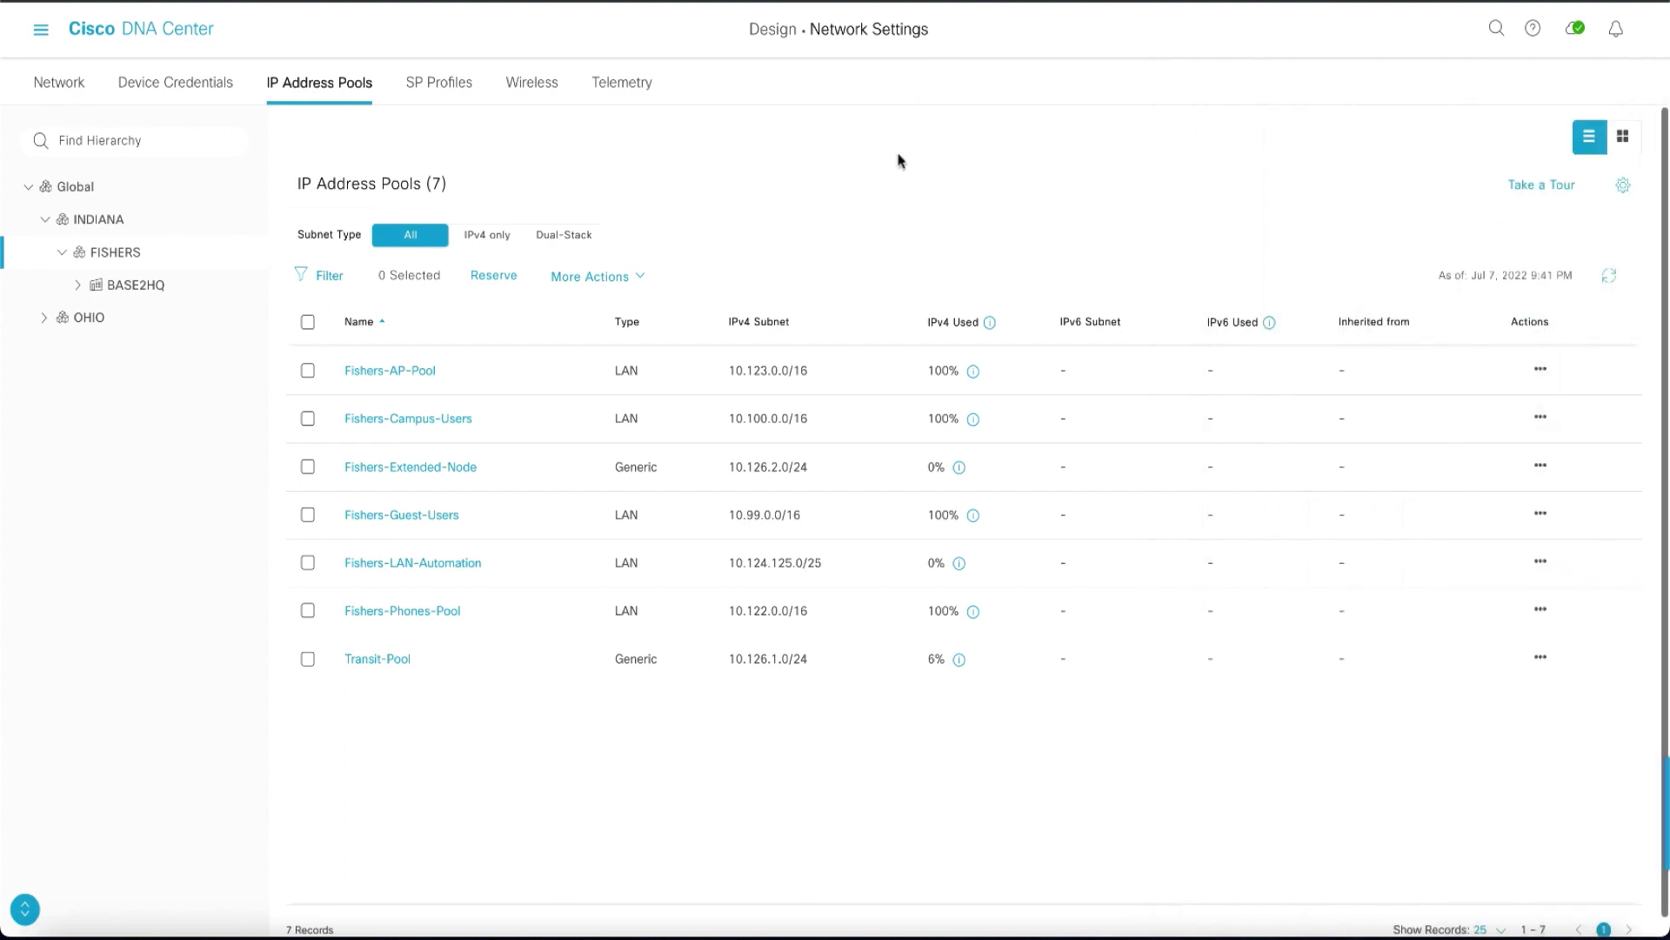
Open the FISHERS fabric site's Host Onboarding Virtual Networks under Provision > SD-Access.
left_click(41, 32)
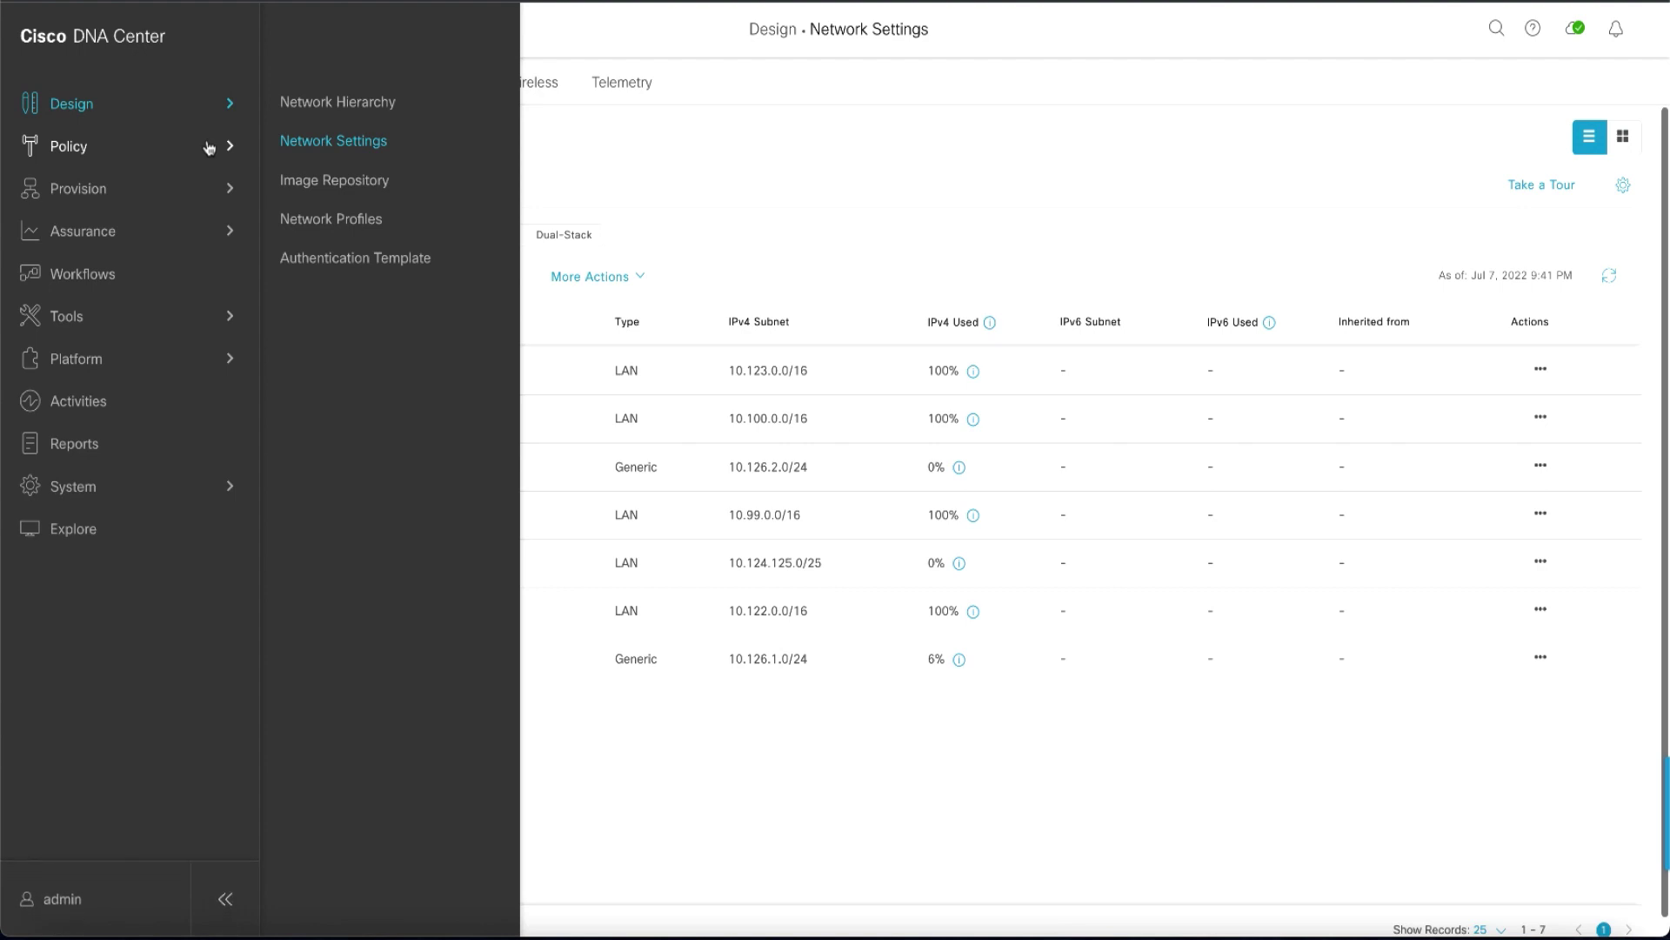
left_click(140, 190)
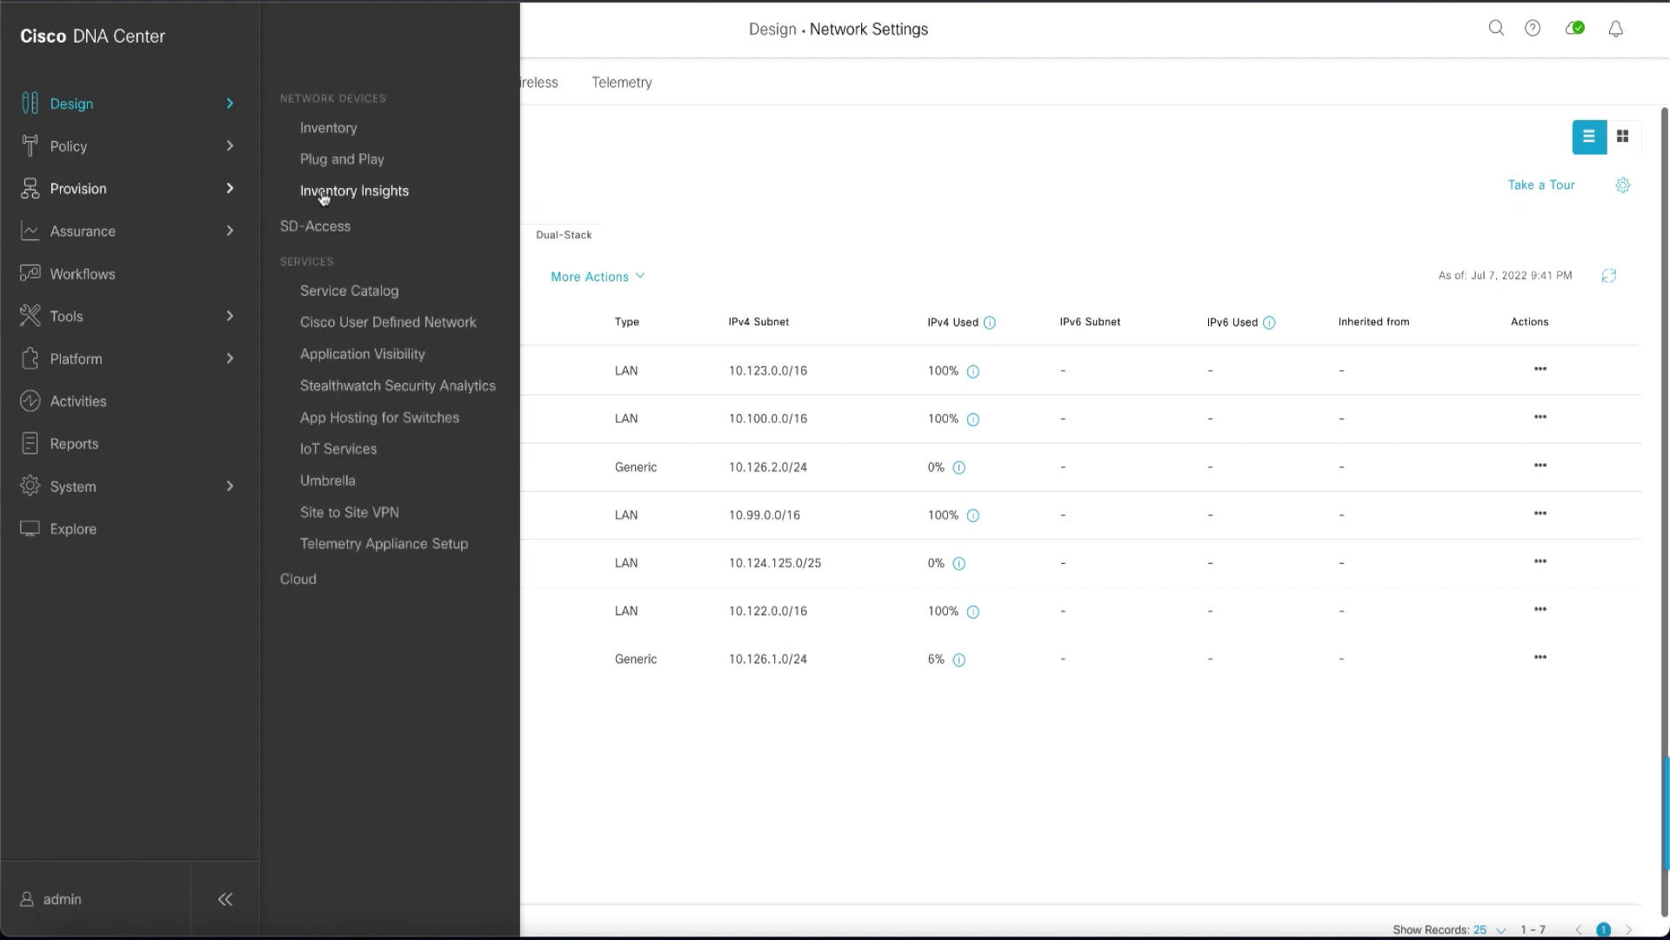
left_click(324, 225)
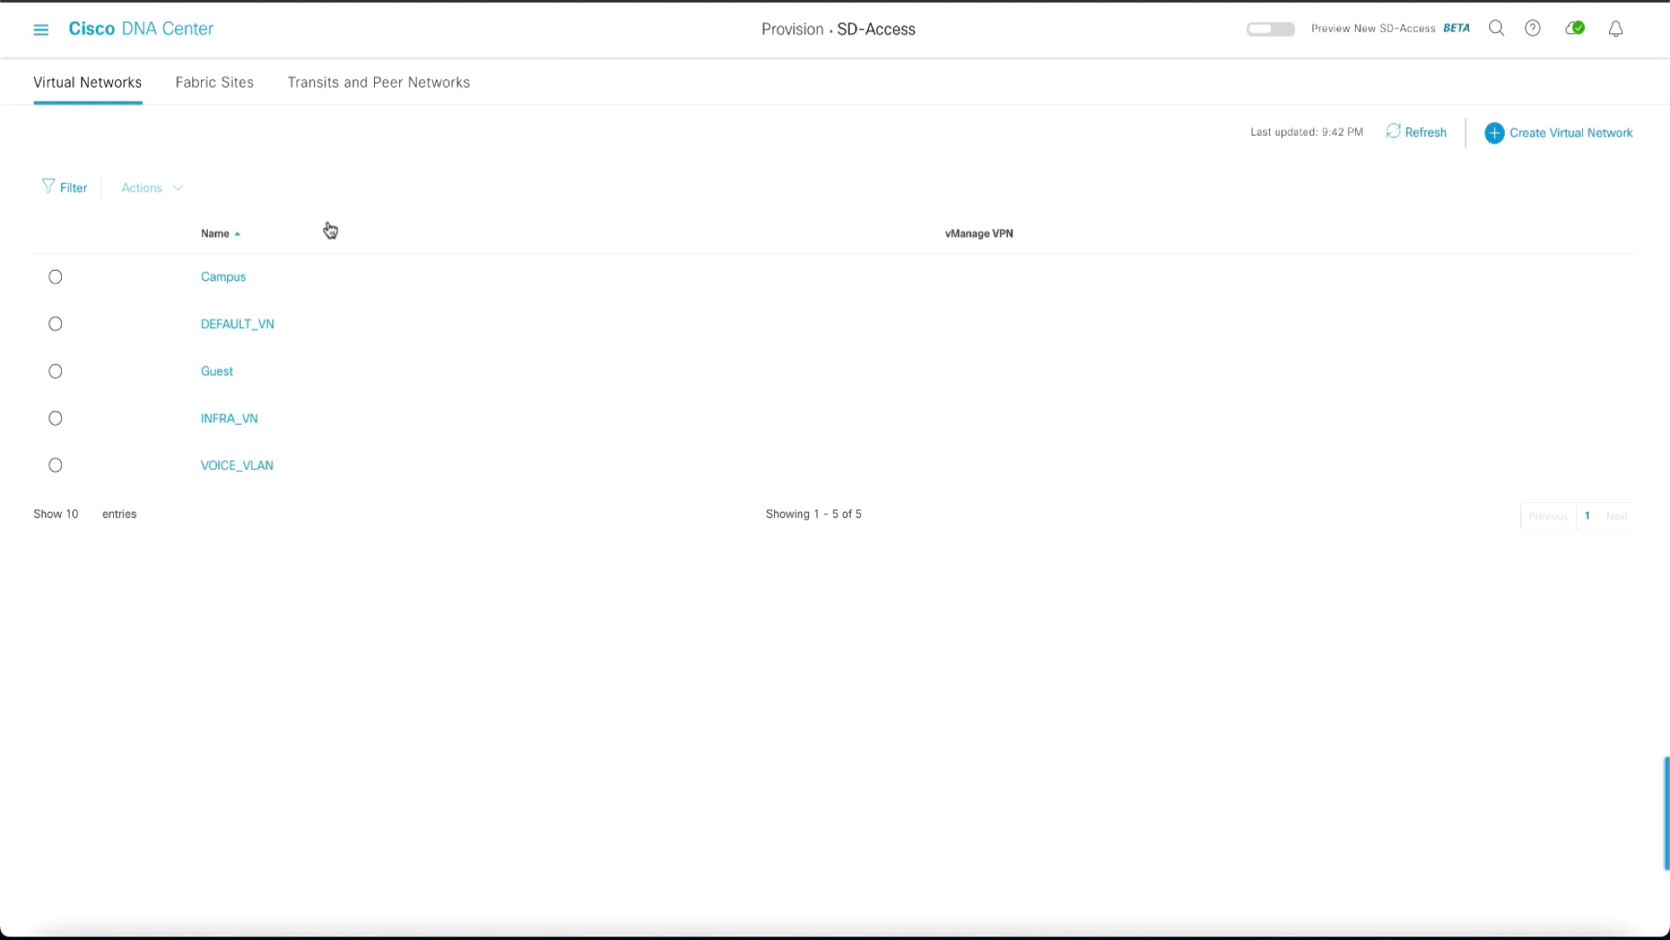
left_click(228, 85)
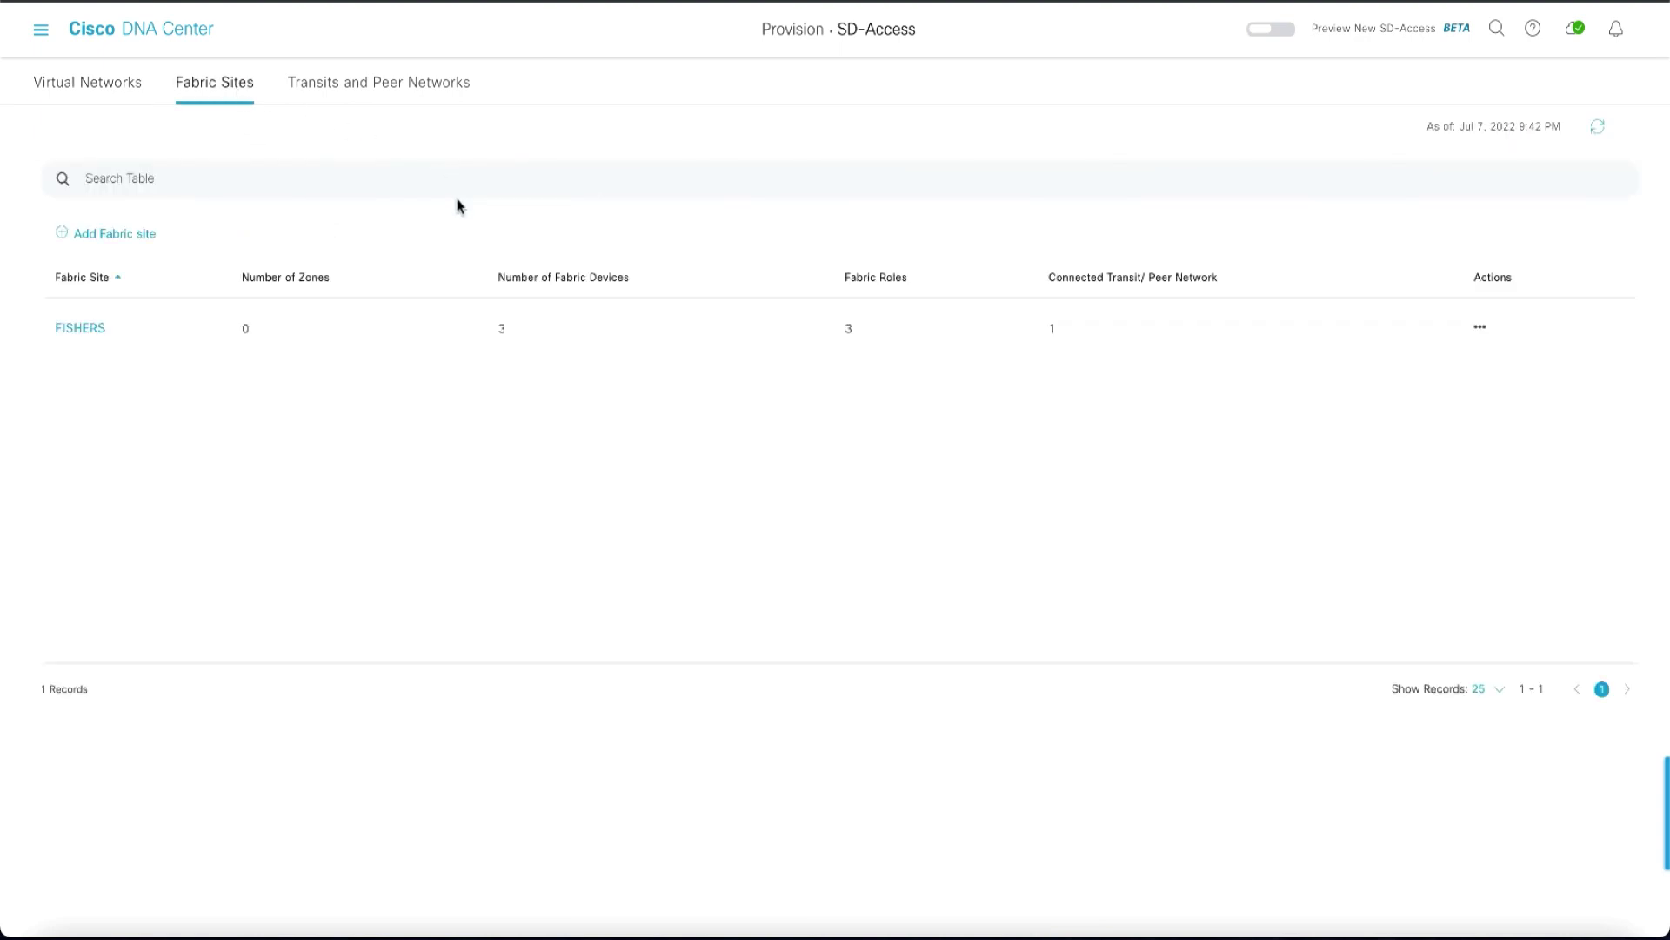
left_click(95, 331)
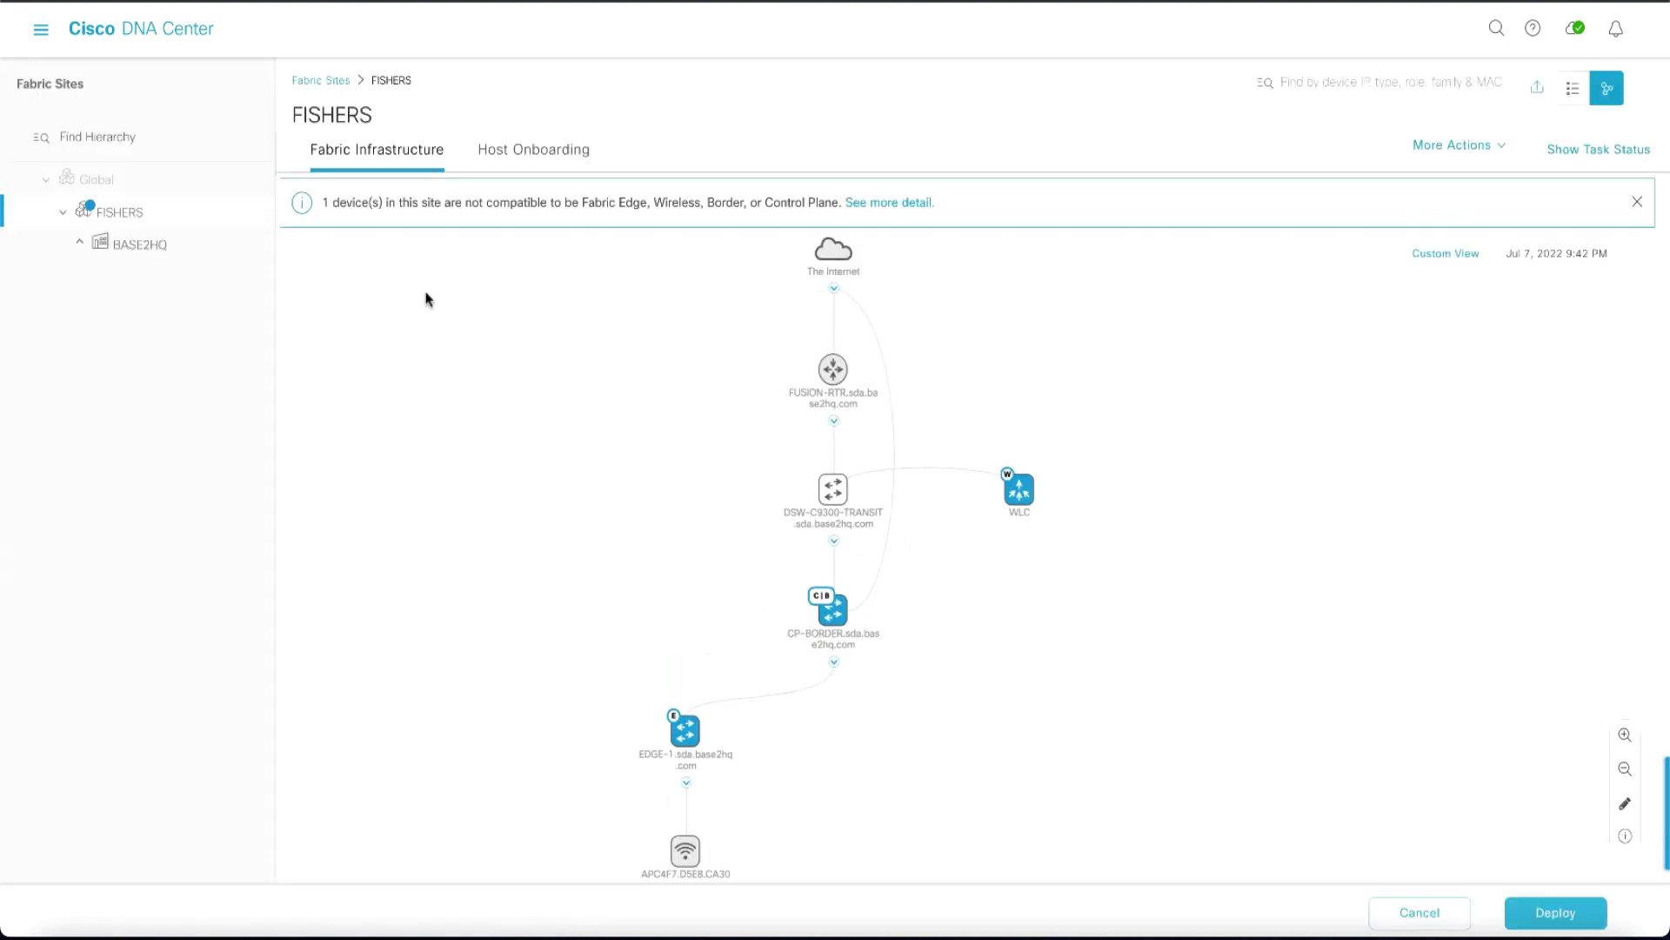
left_click(520, 153)
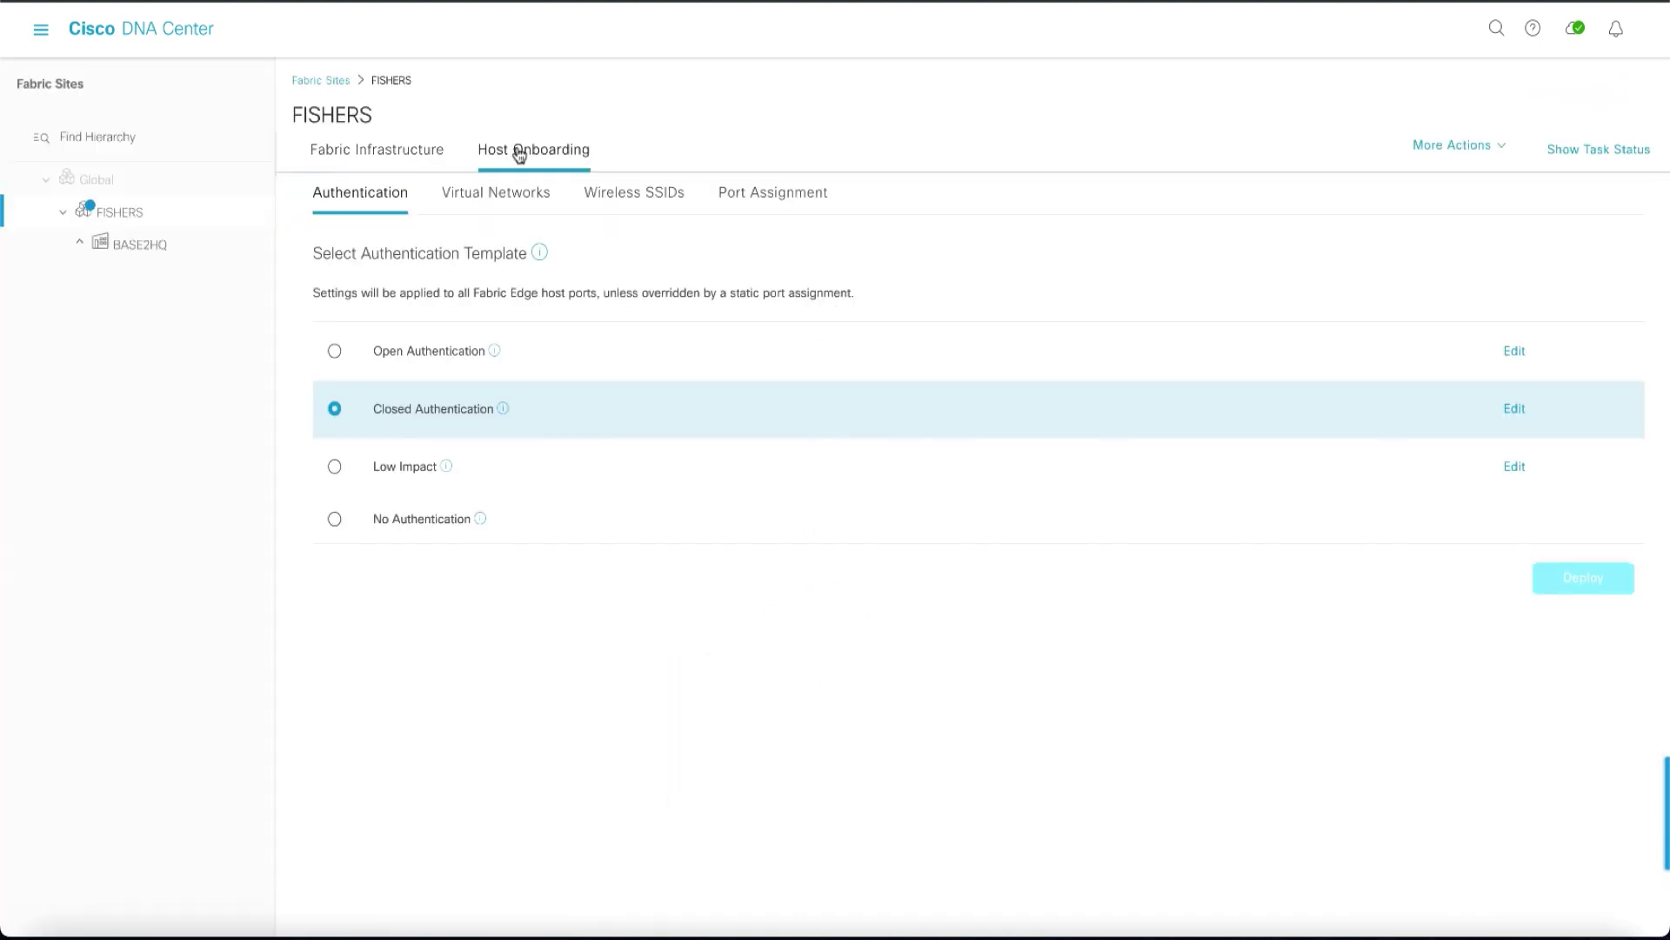
left_click(495, 198)
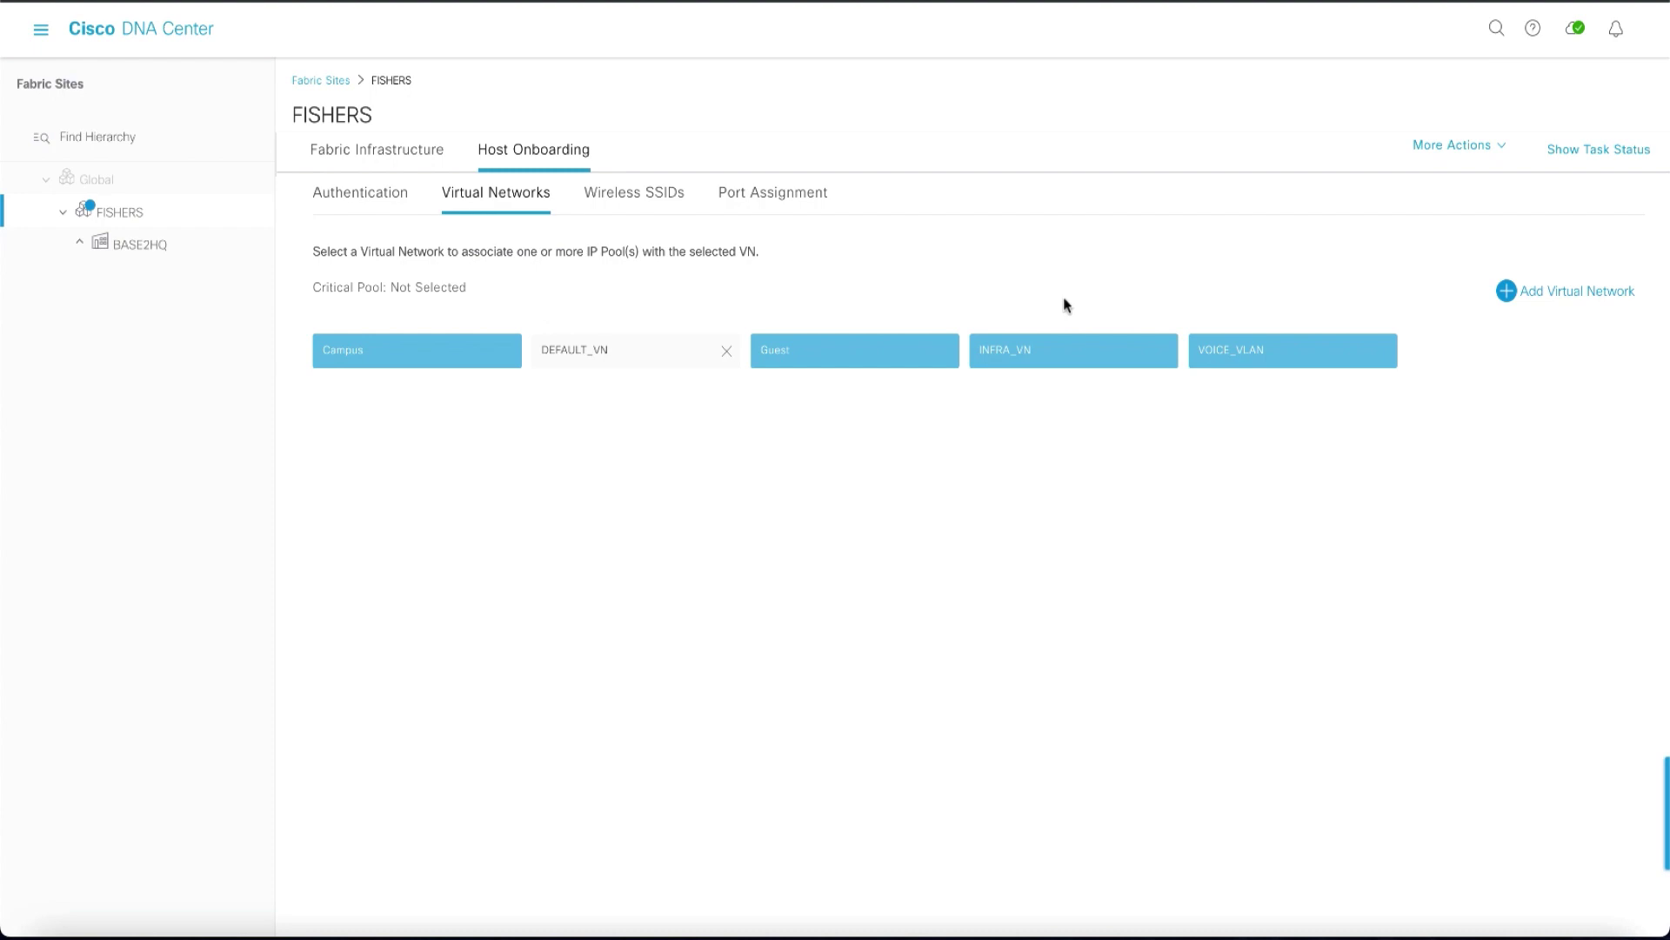
Add Fishers-Extended-Node to INFRA_VN as an Extended pool, VLAN 2047 named ExtendedNode.
left_click(1072, 359)
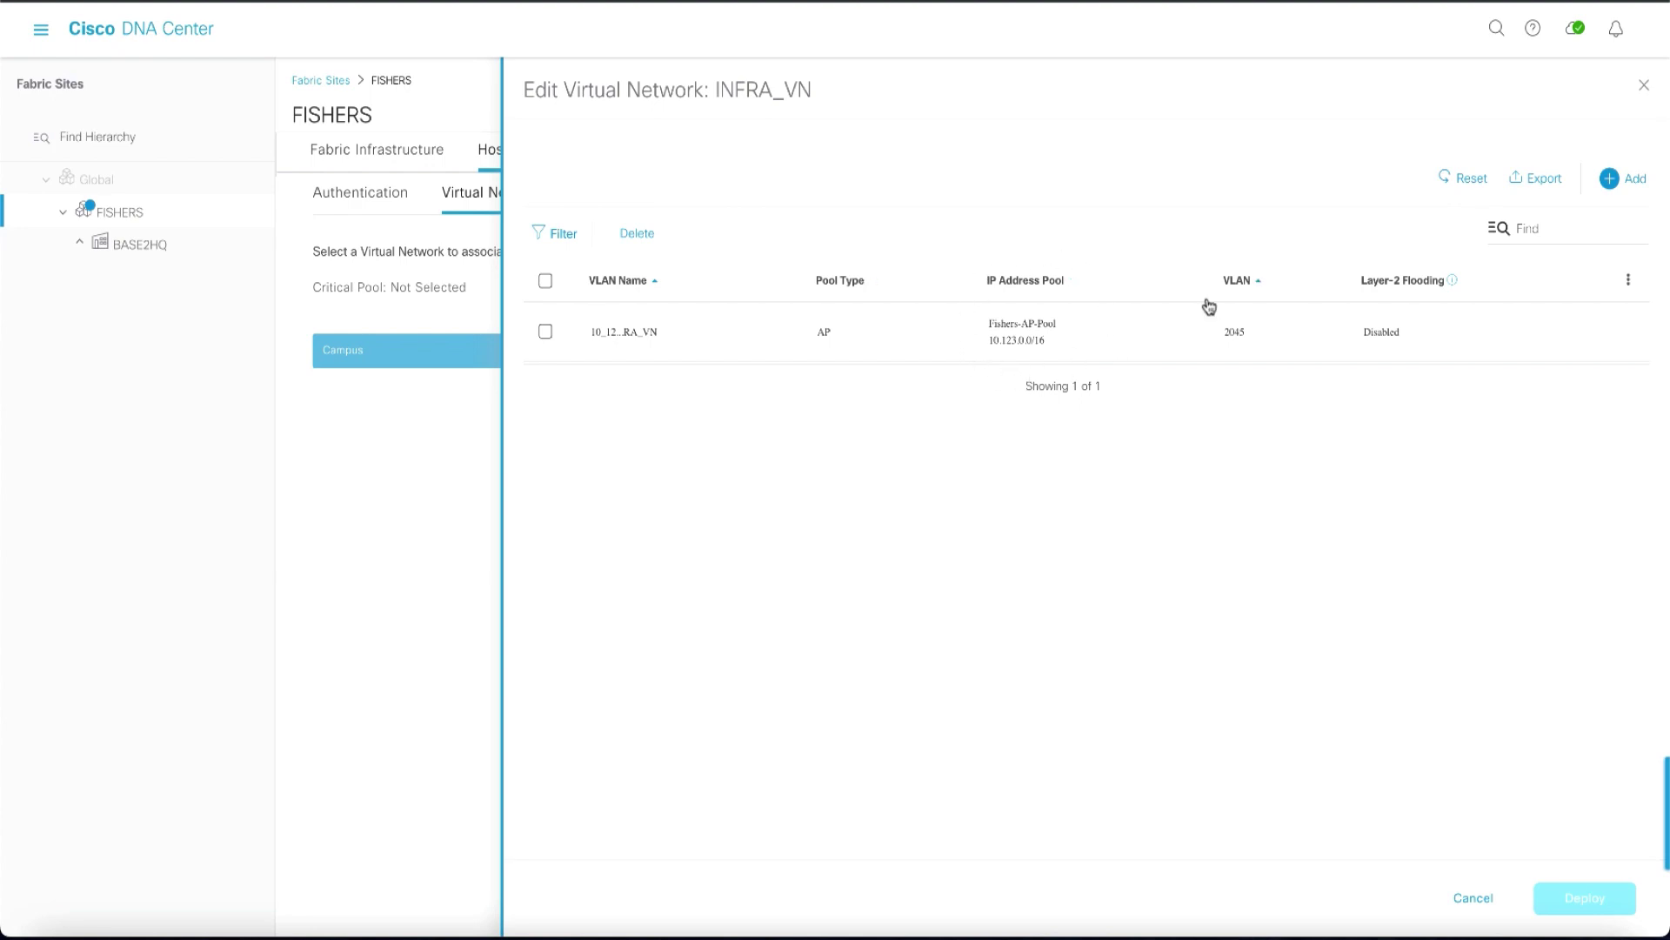
left_click(1637, 182)
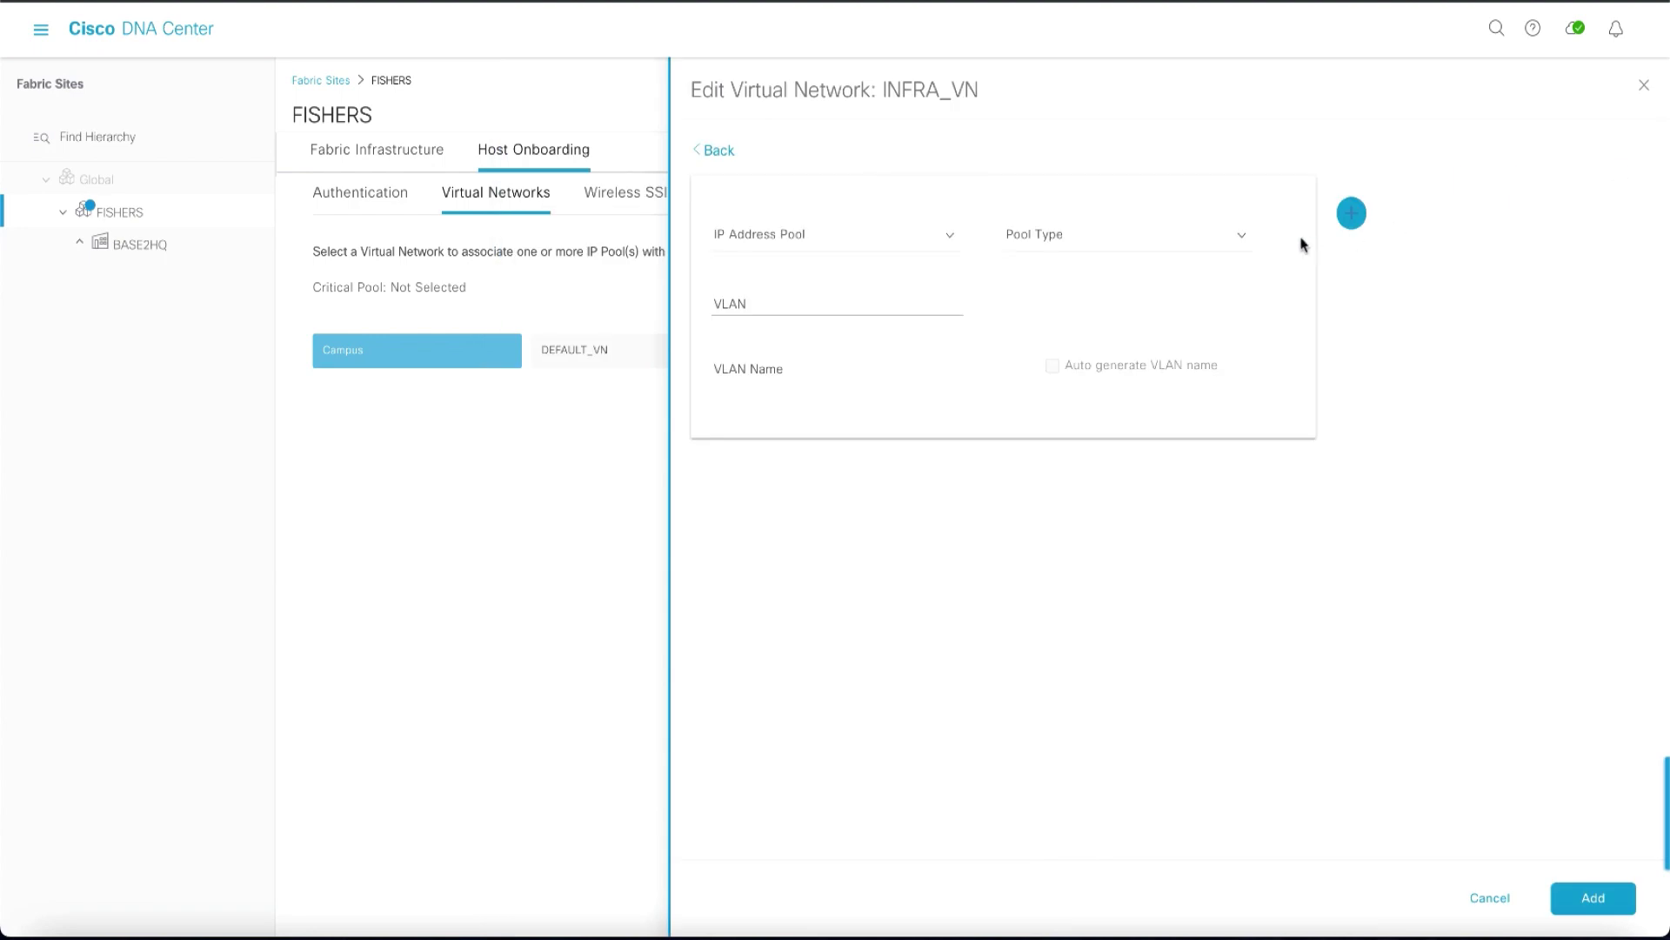
left_click(950, 242)
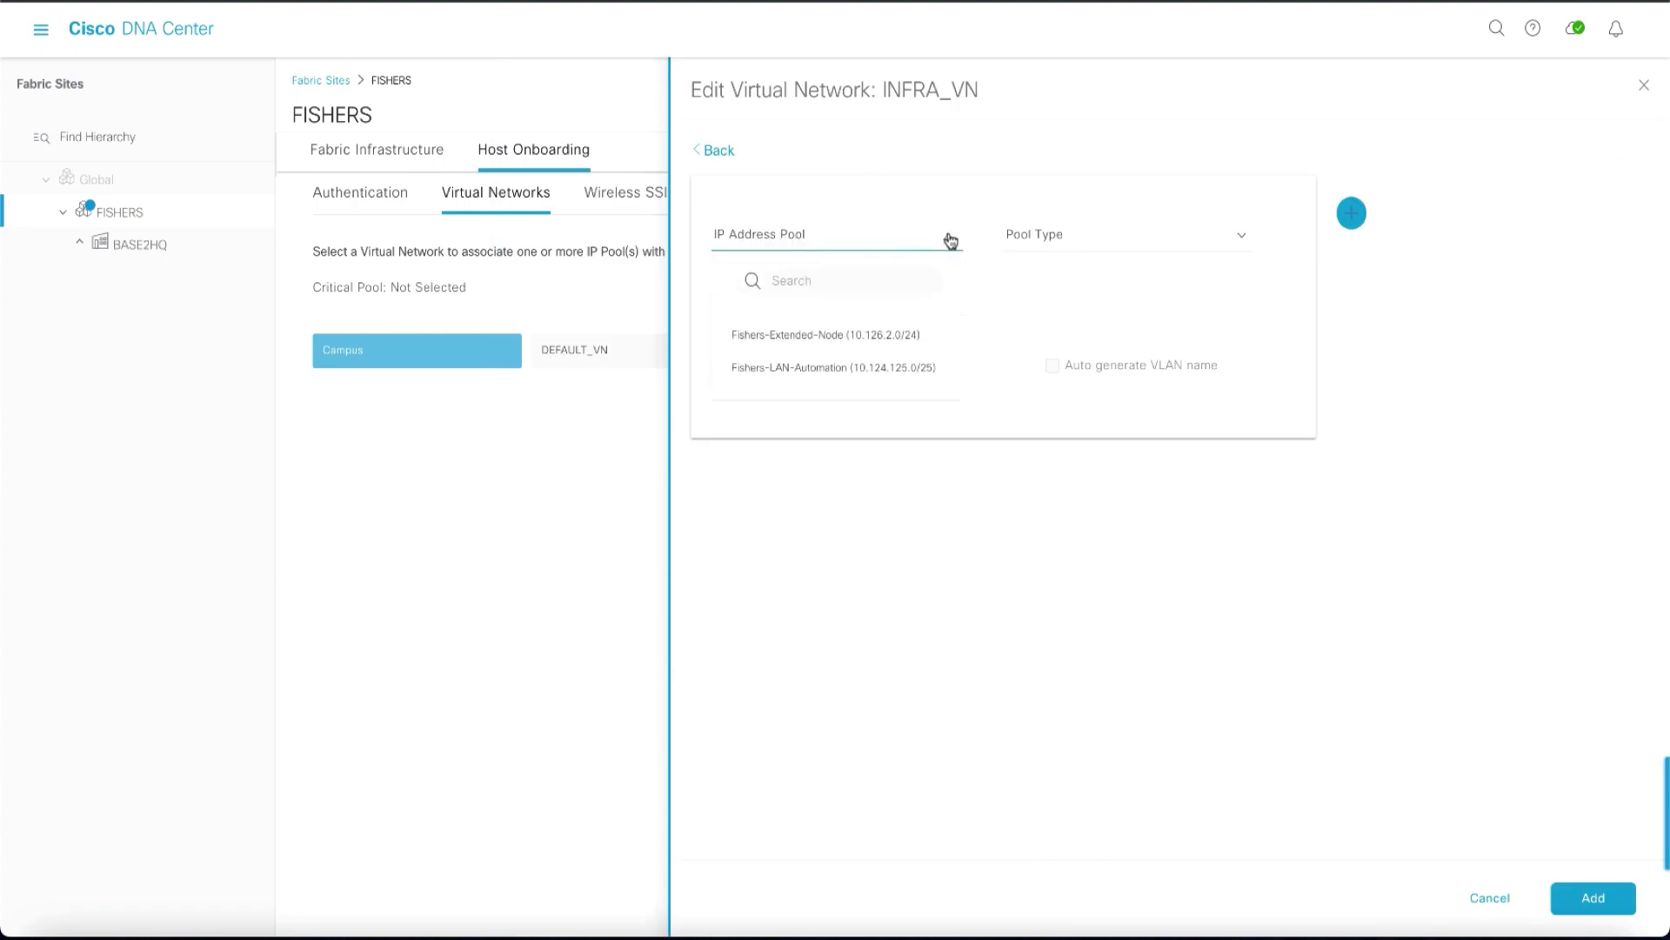
left_click(919, 341)
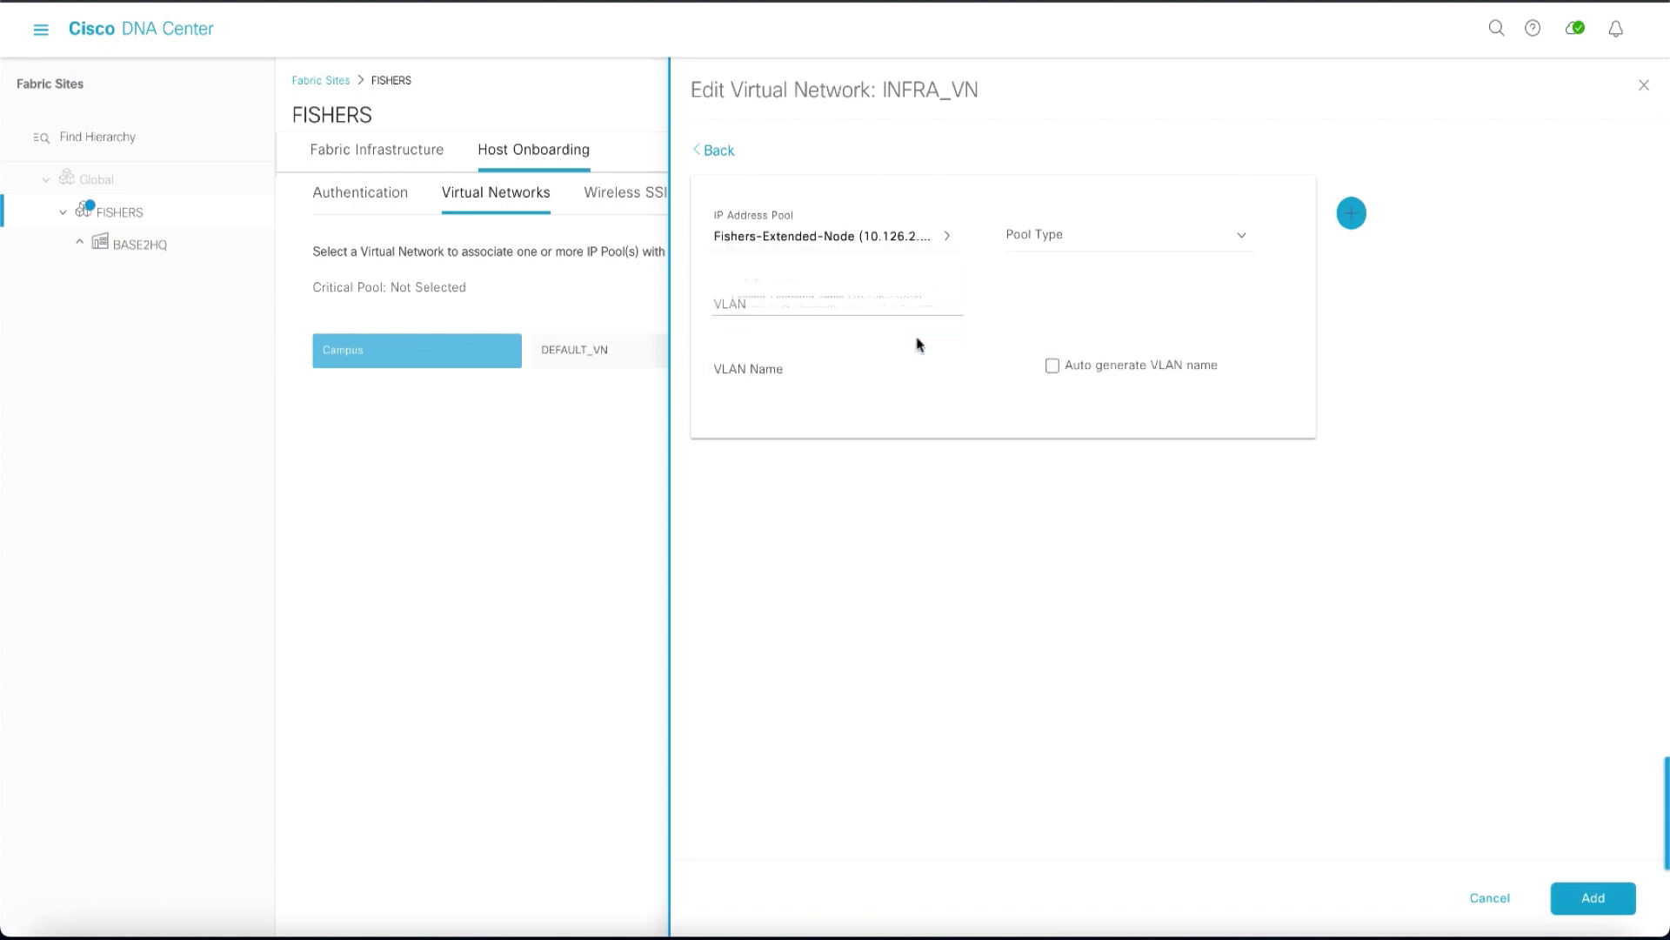
left_click(1087, 246)
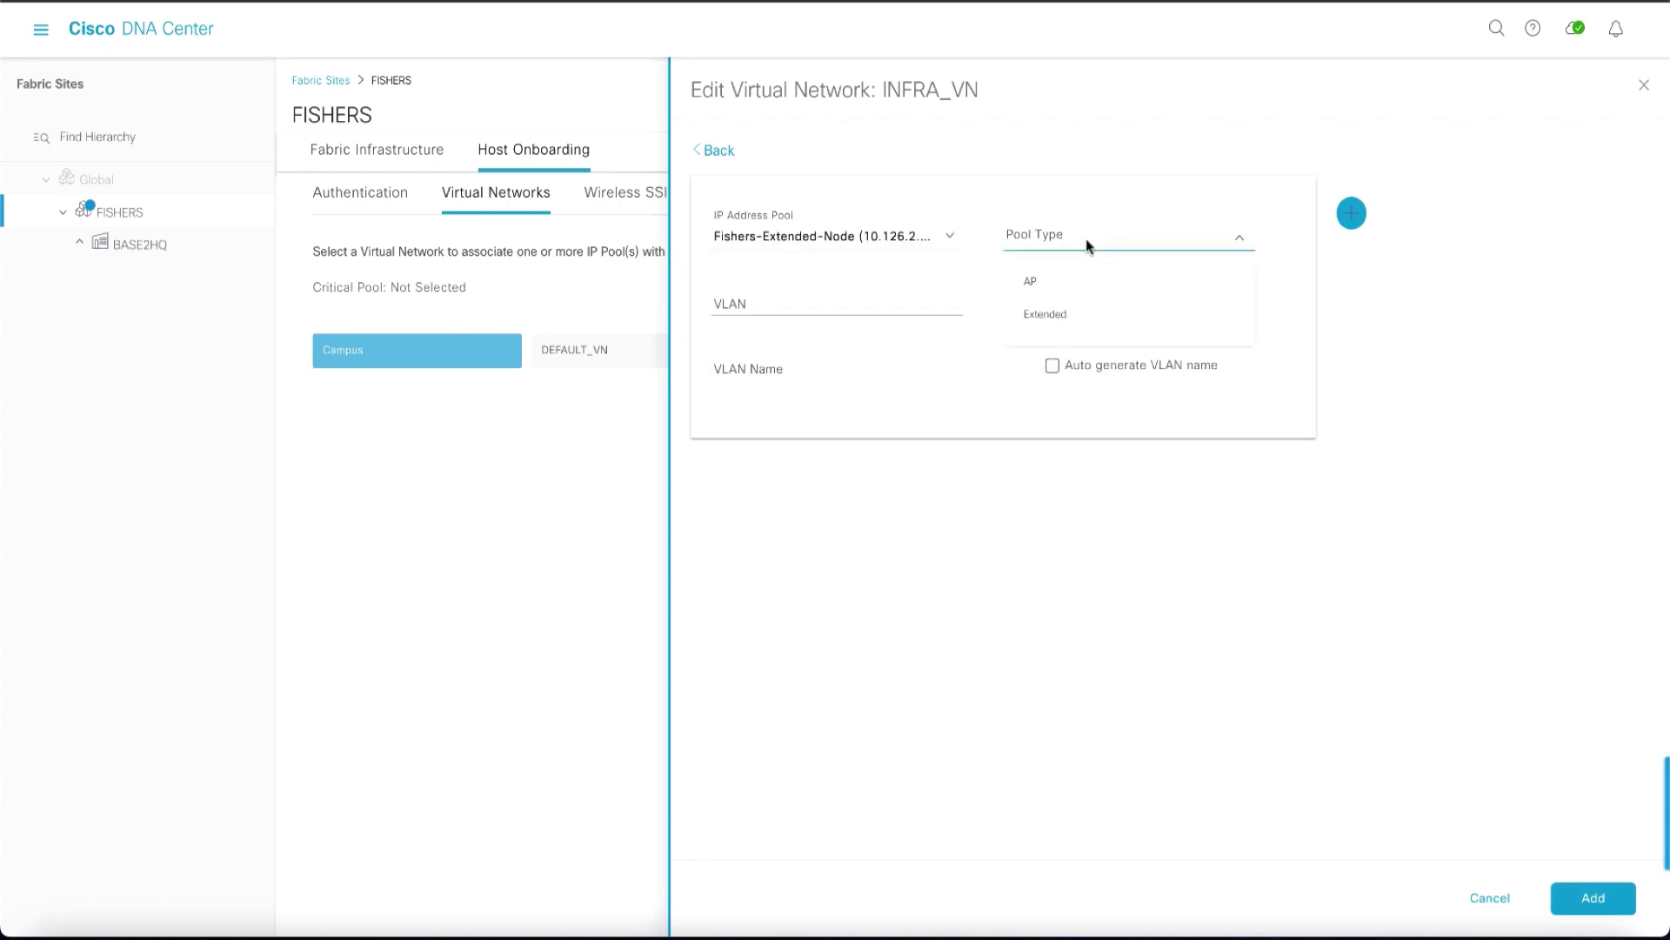
left_click(1069, 315)
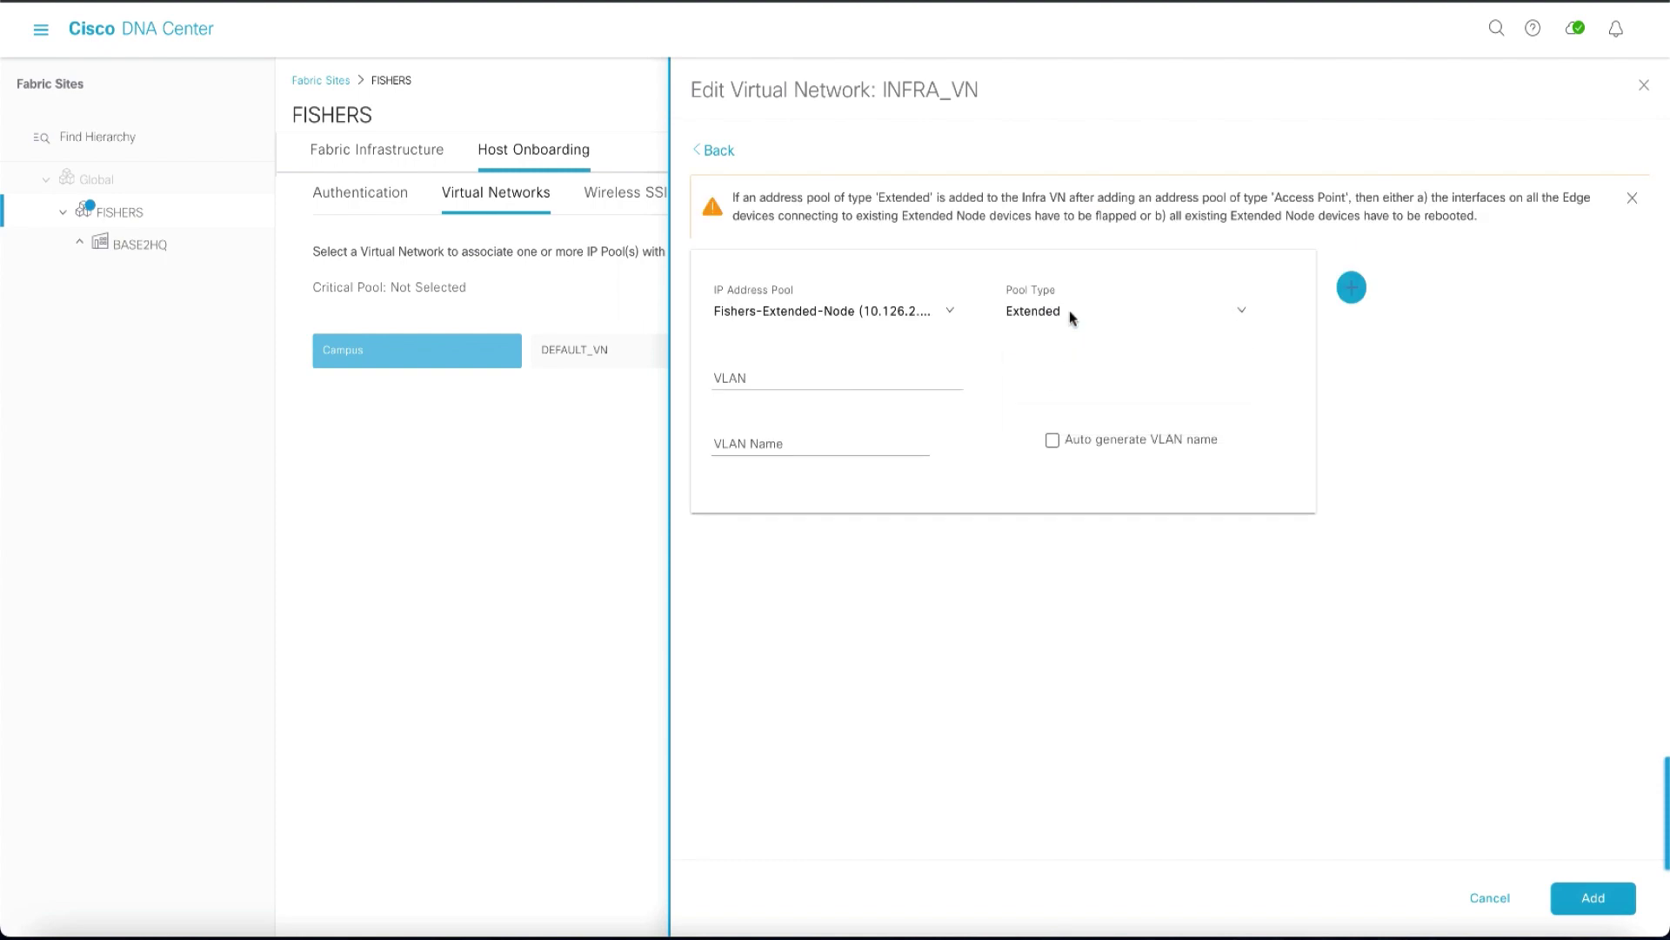
left_click(917, 372)
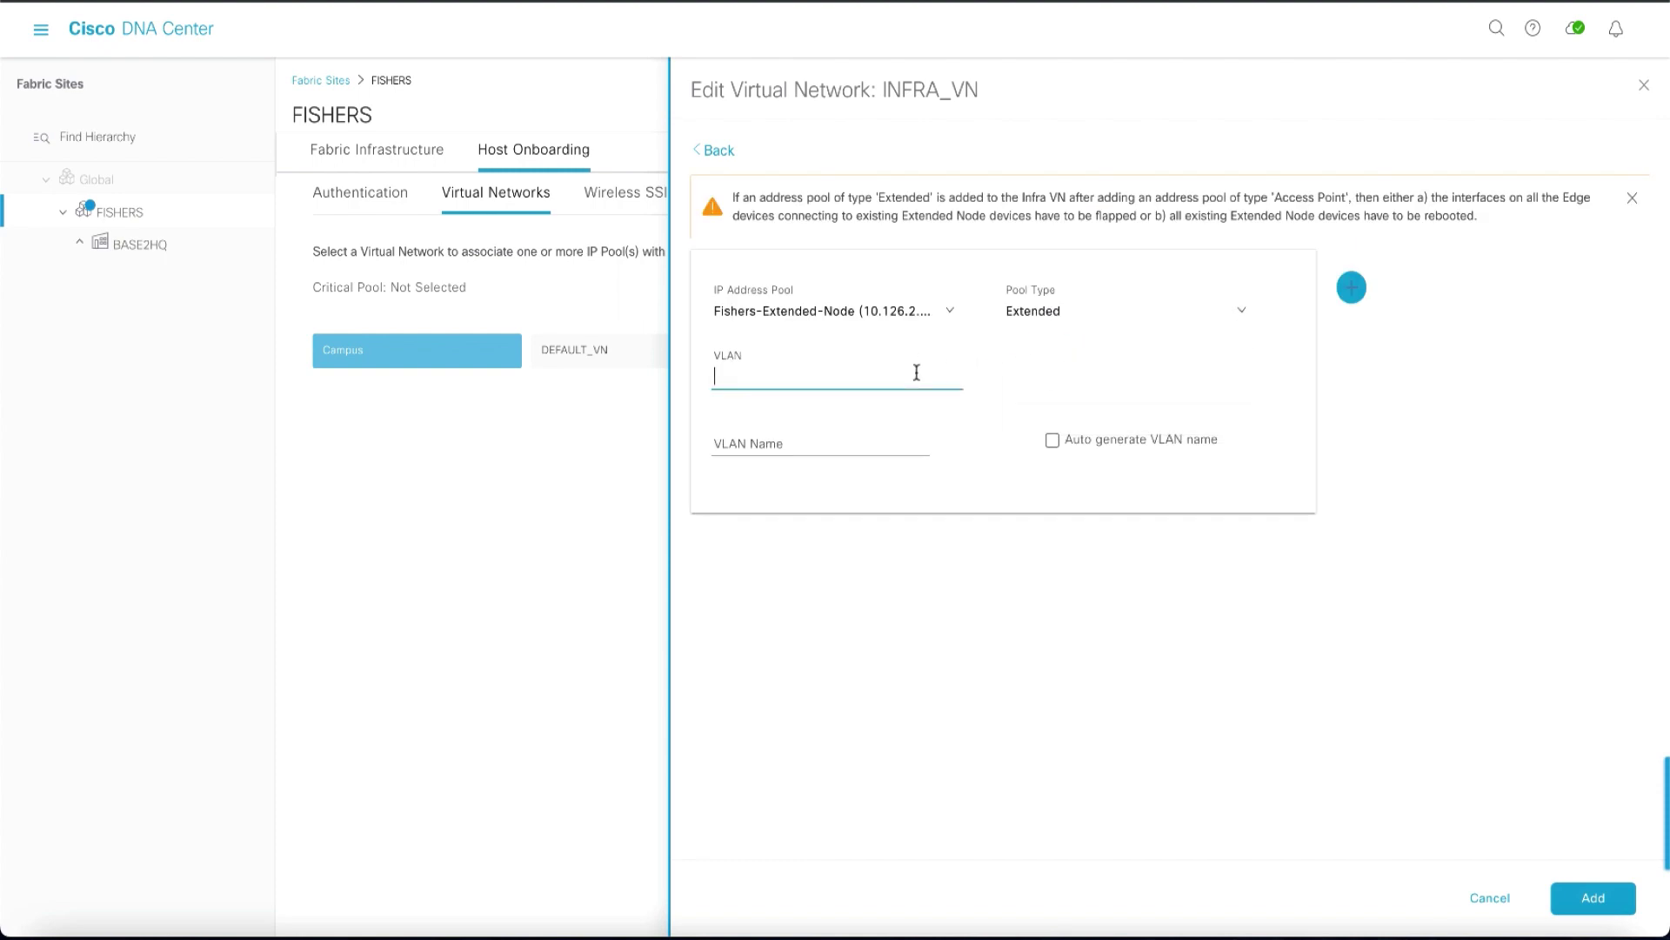
type("2047")
left_click(896, 444)
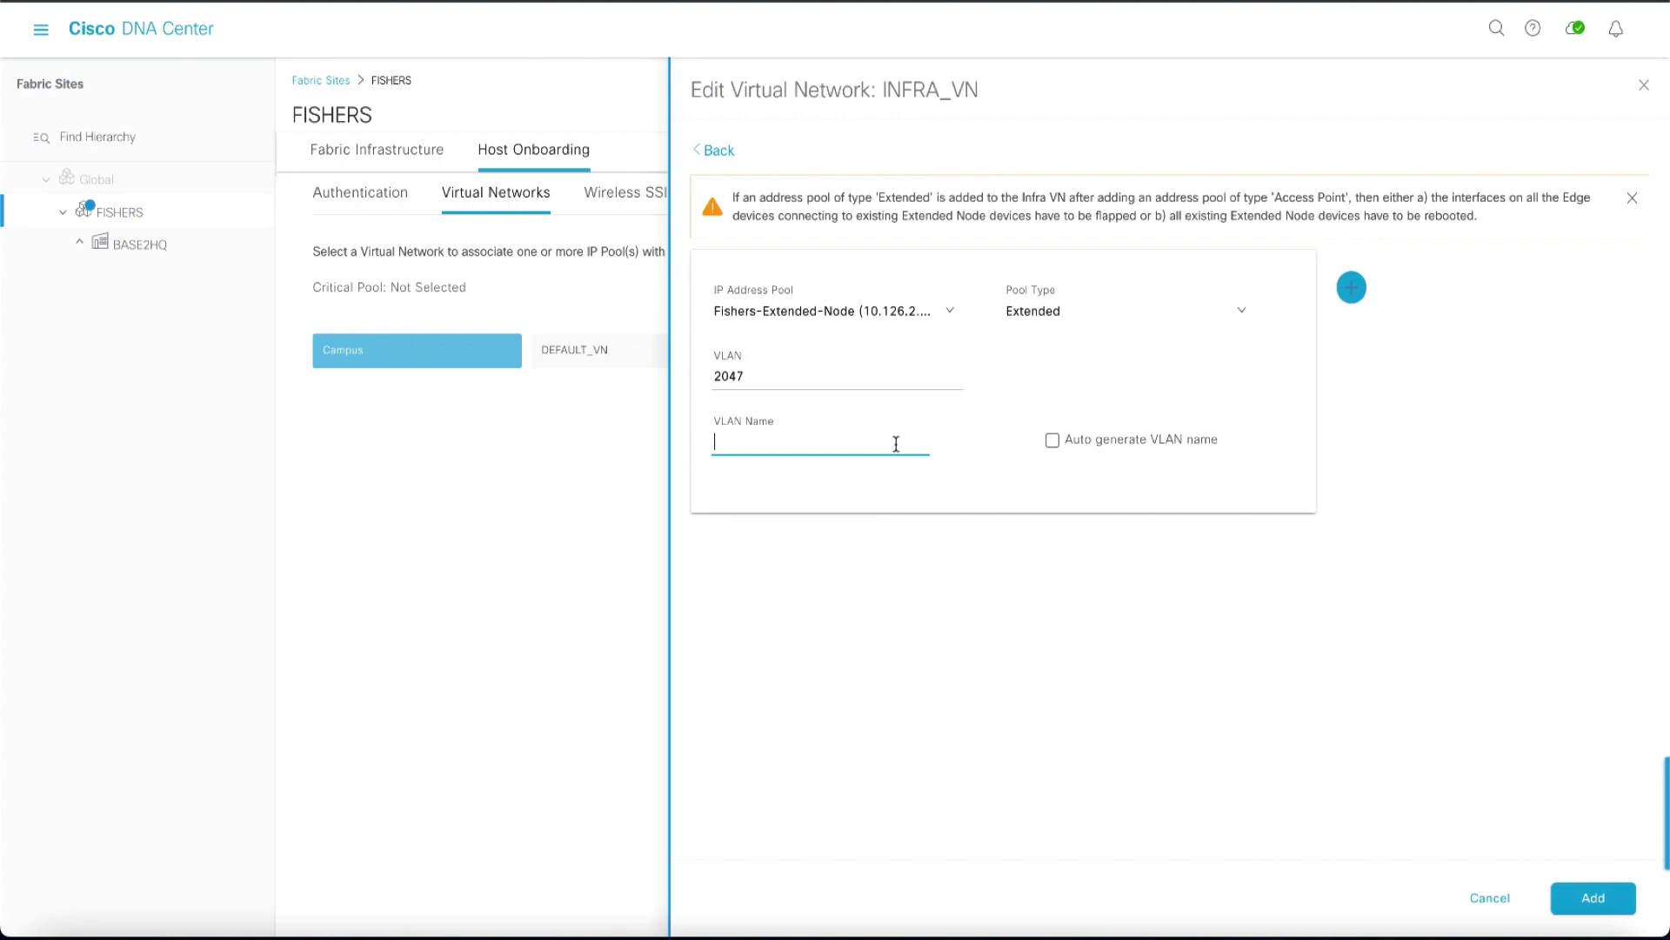
type("ExtendedNode")
left_click(1616, 901)
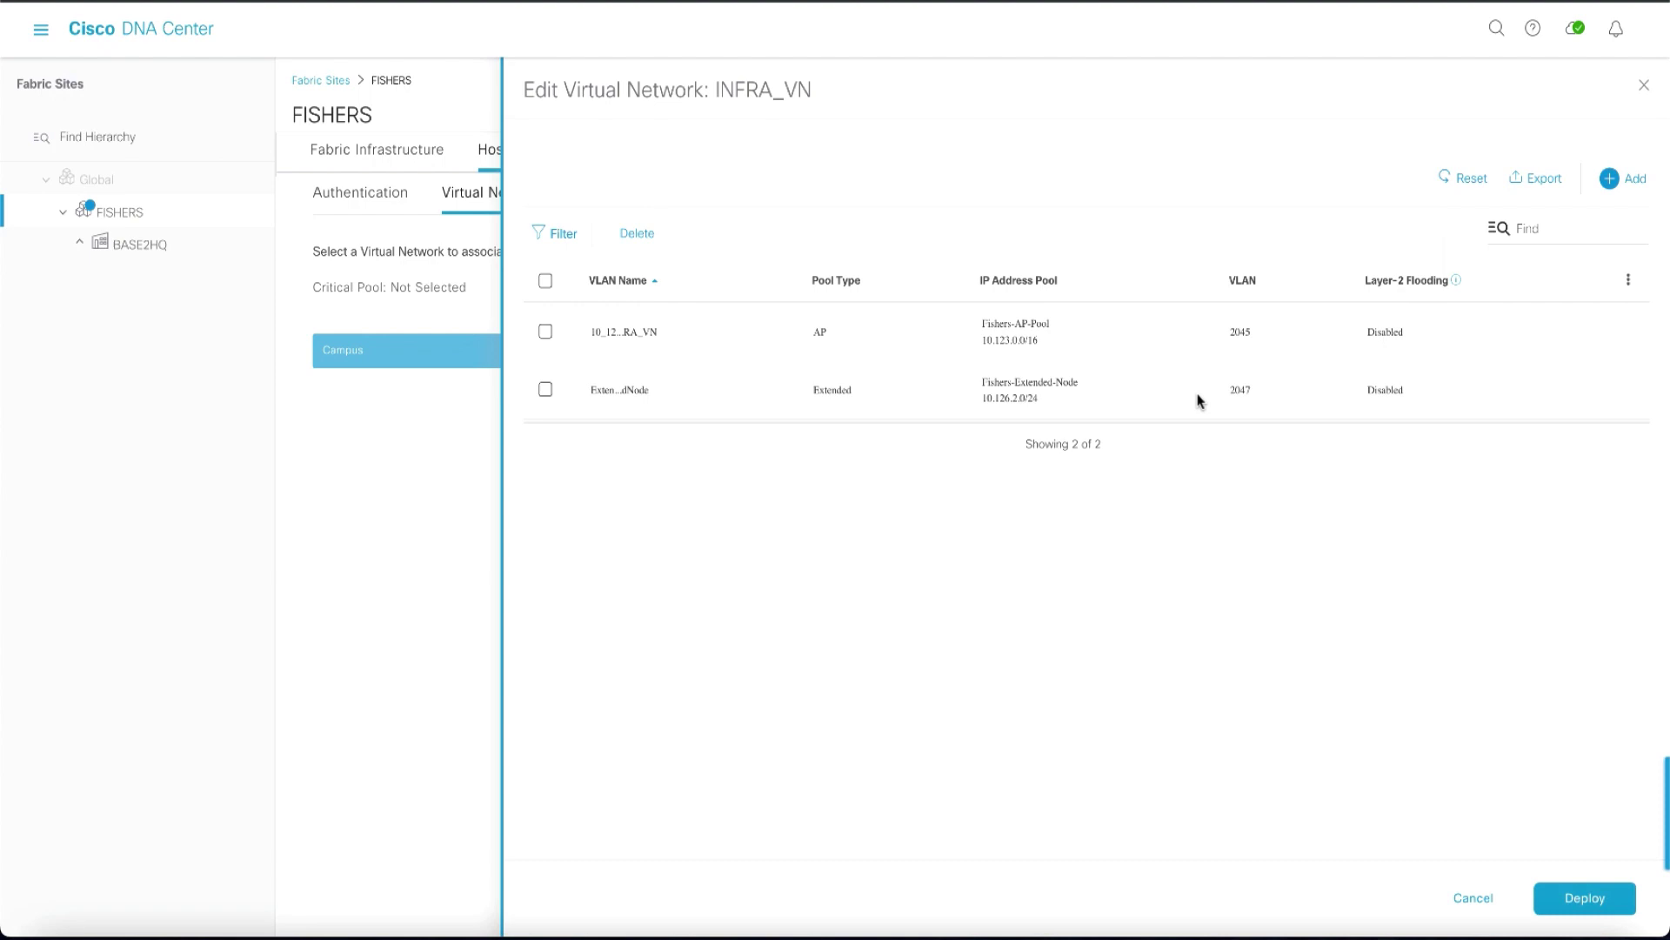
Deploy the INFRA_VN changes to FISHERS now and dismiss the task notice.
left_click(1585, 898)
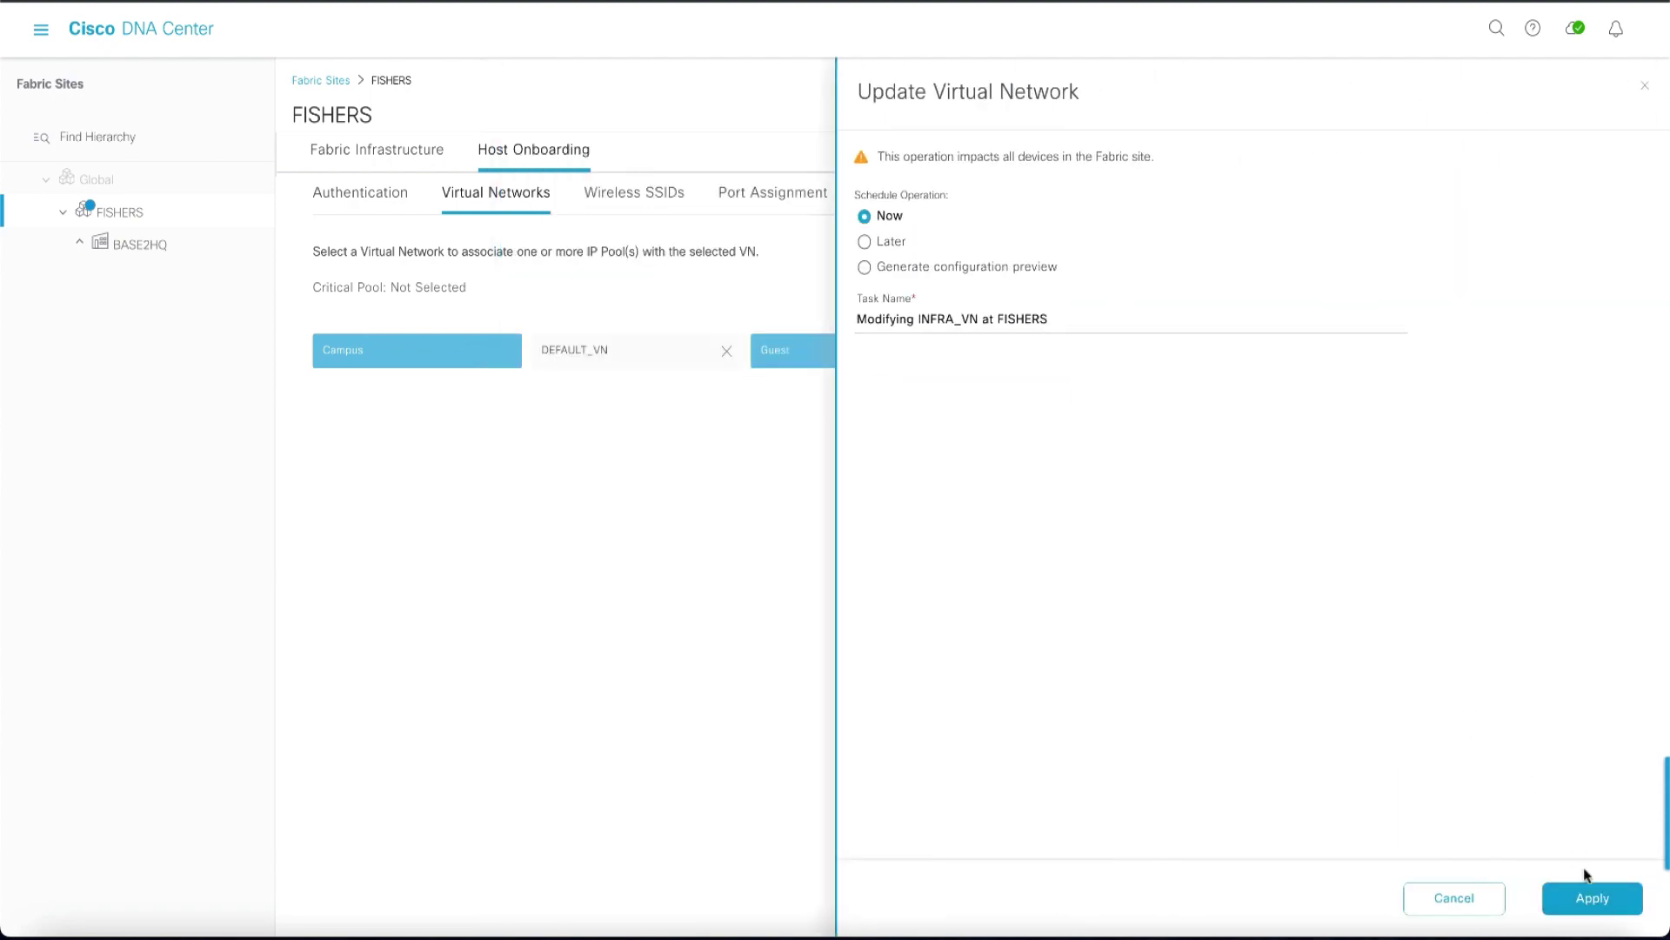
left_click(1594, 900)
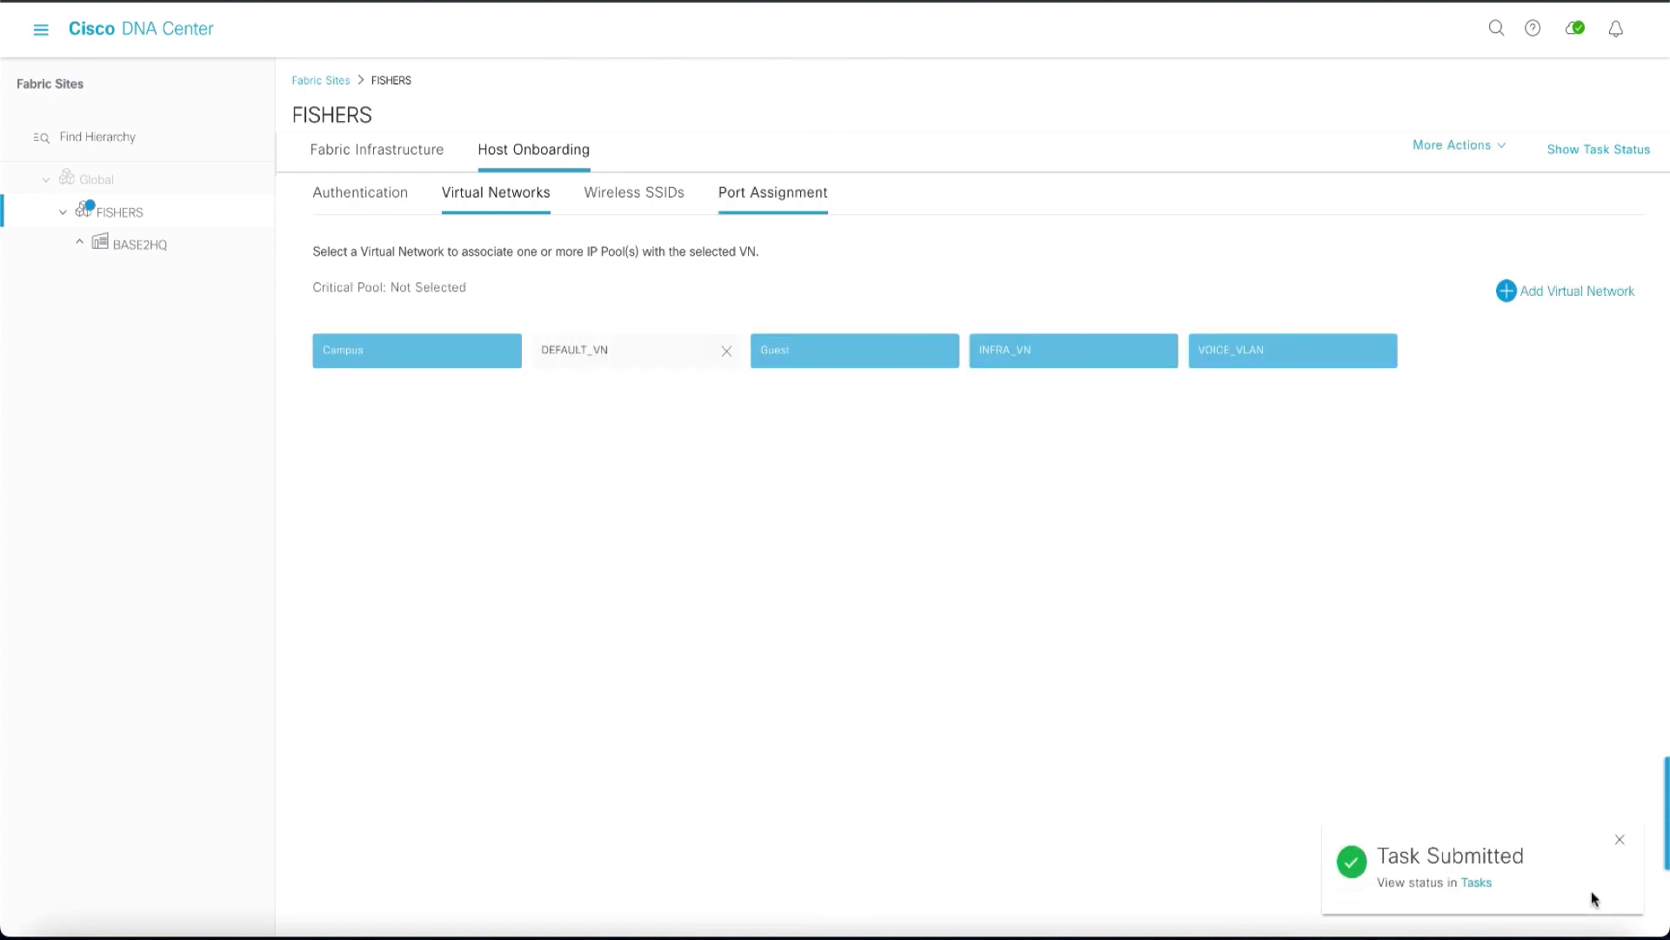
left_click(1622, 844)
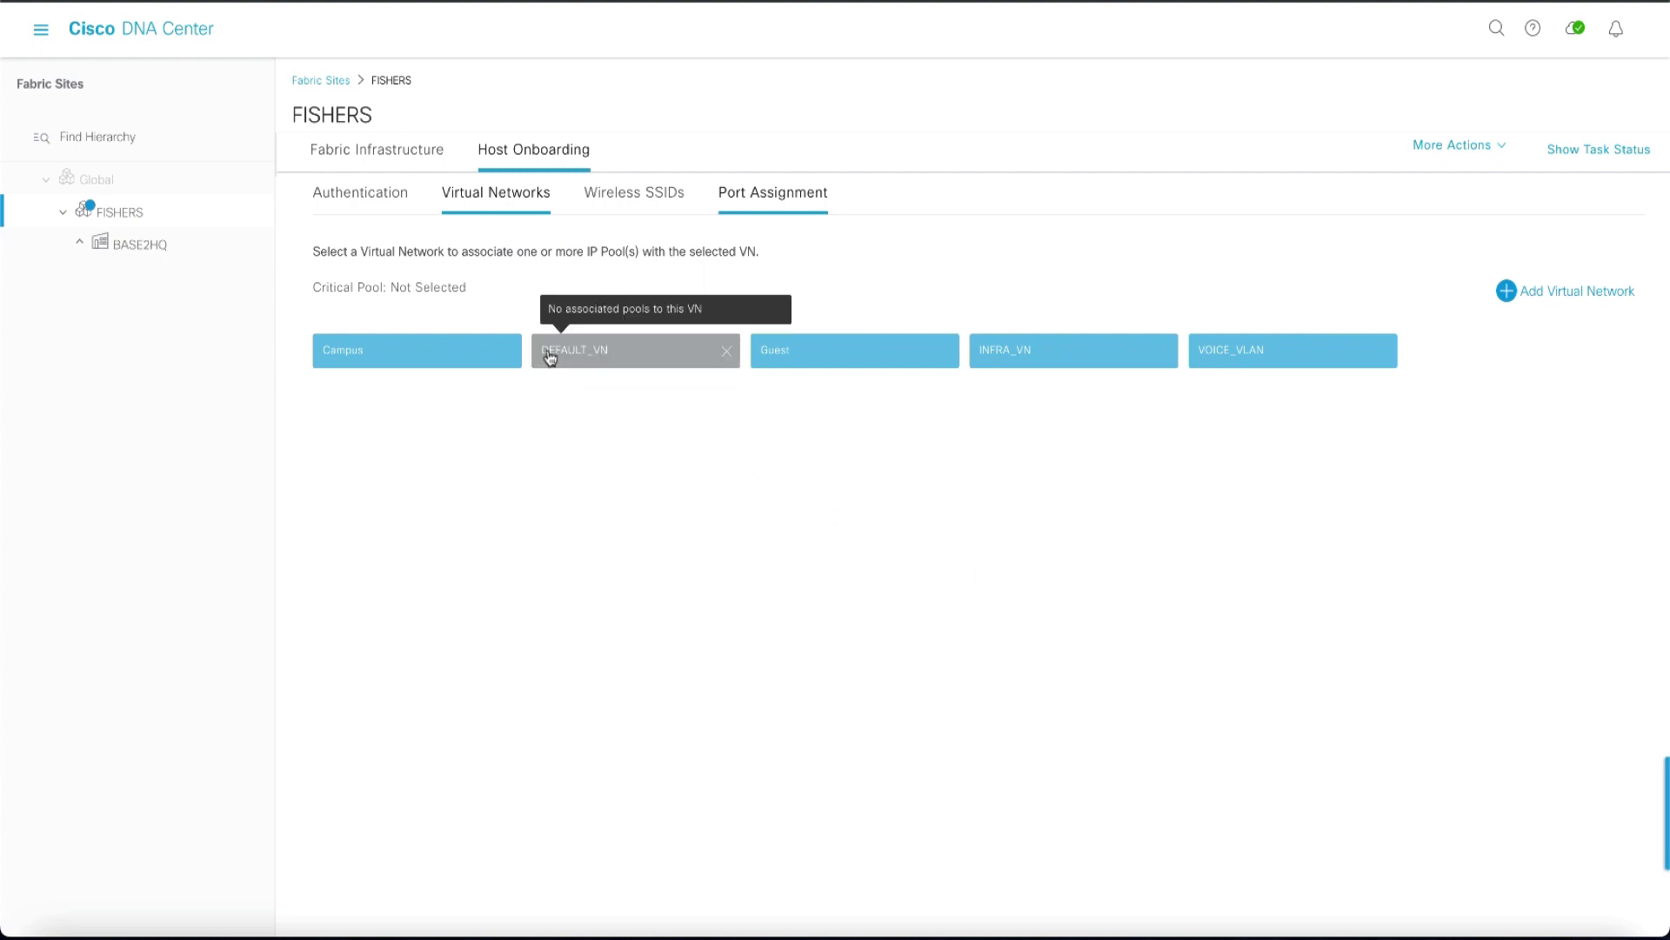
Show the EDGE-1 switch's Port Channel details from the fabric topology.
left_click(394, 155)
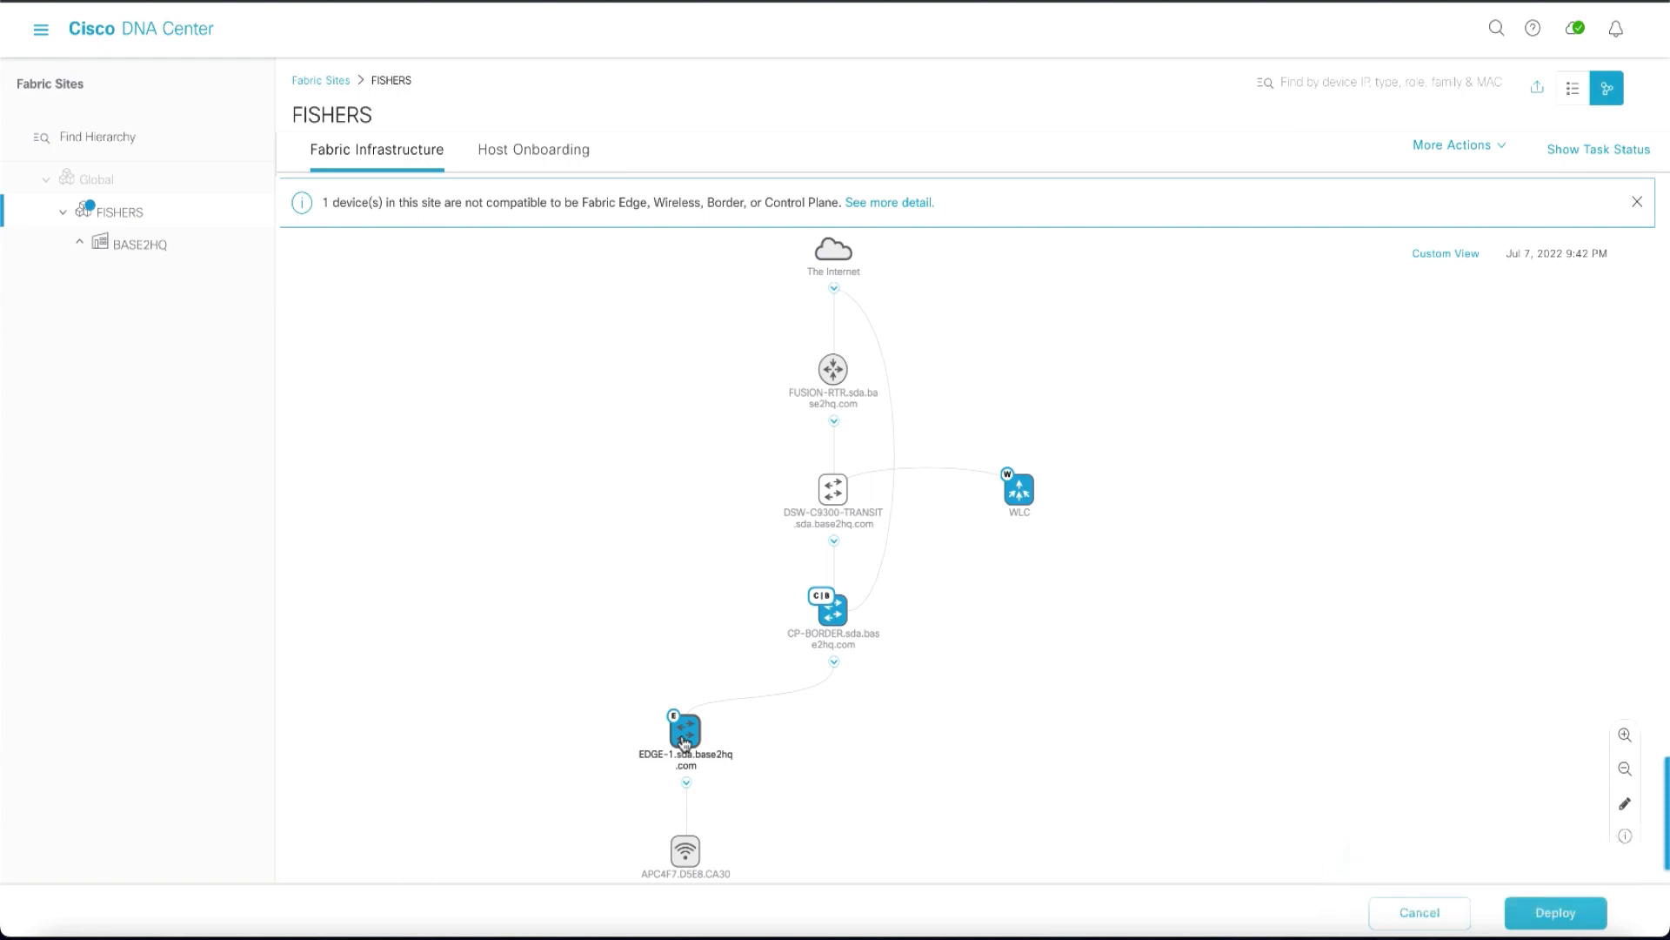
left_click(684, 733)
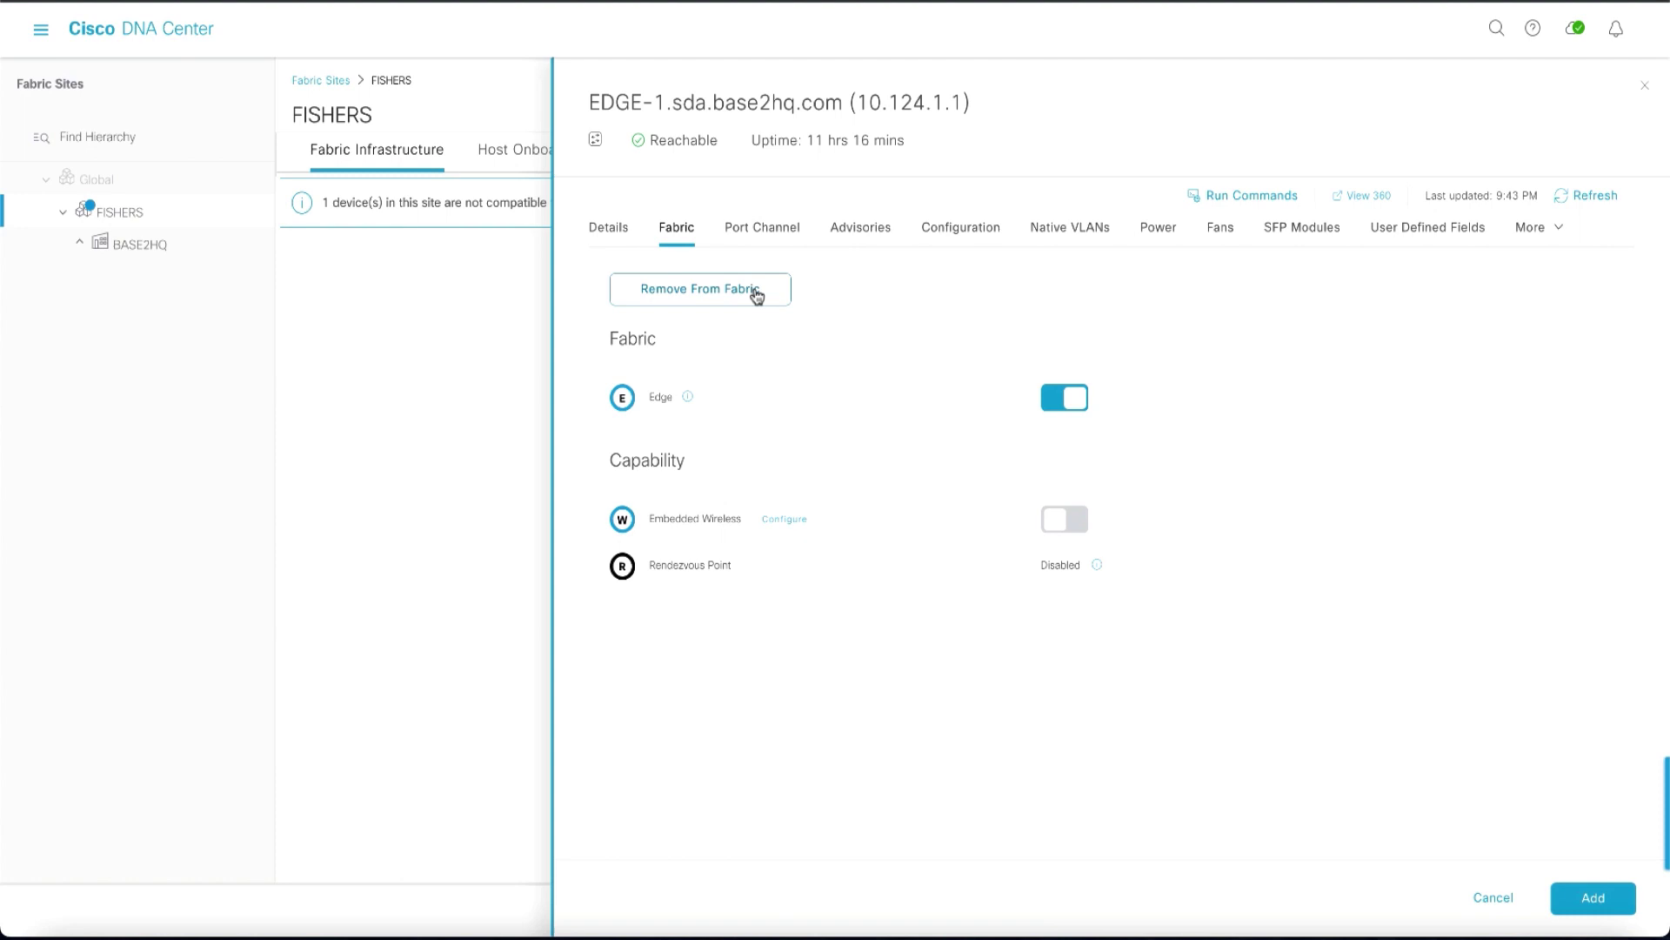
left_click(769, 240)
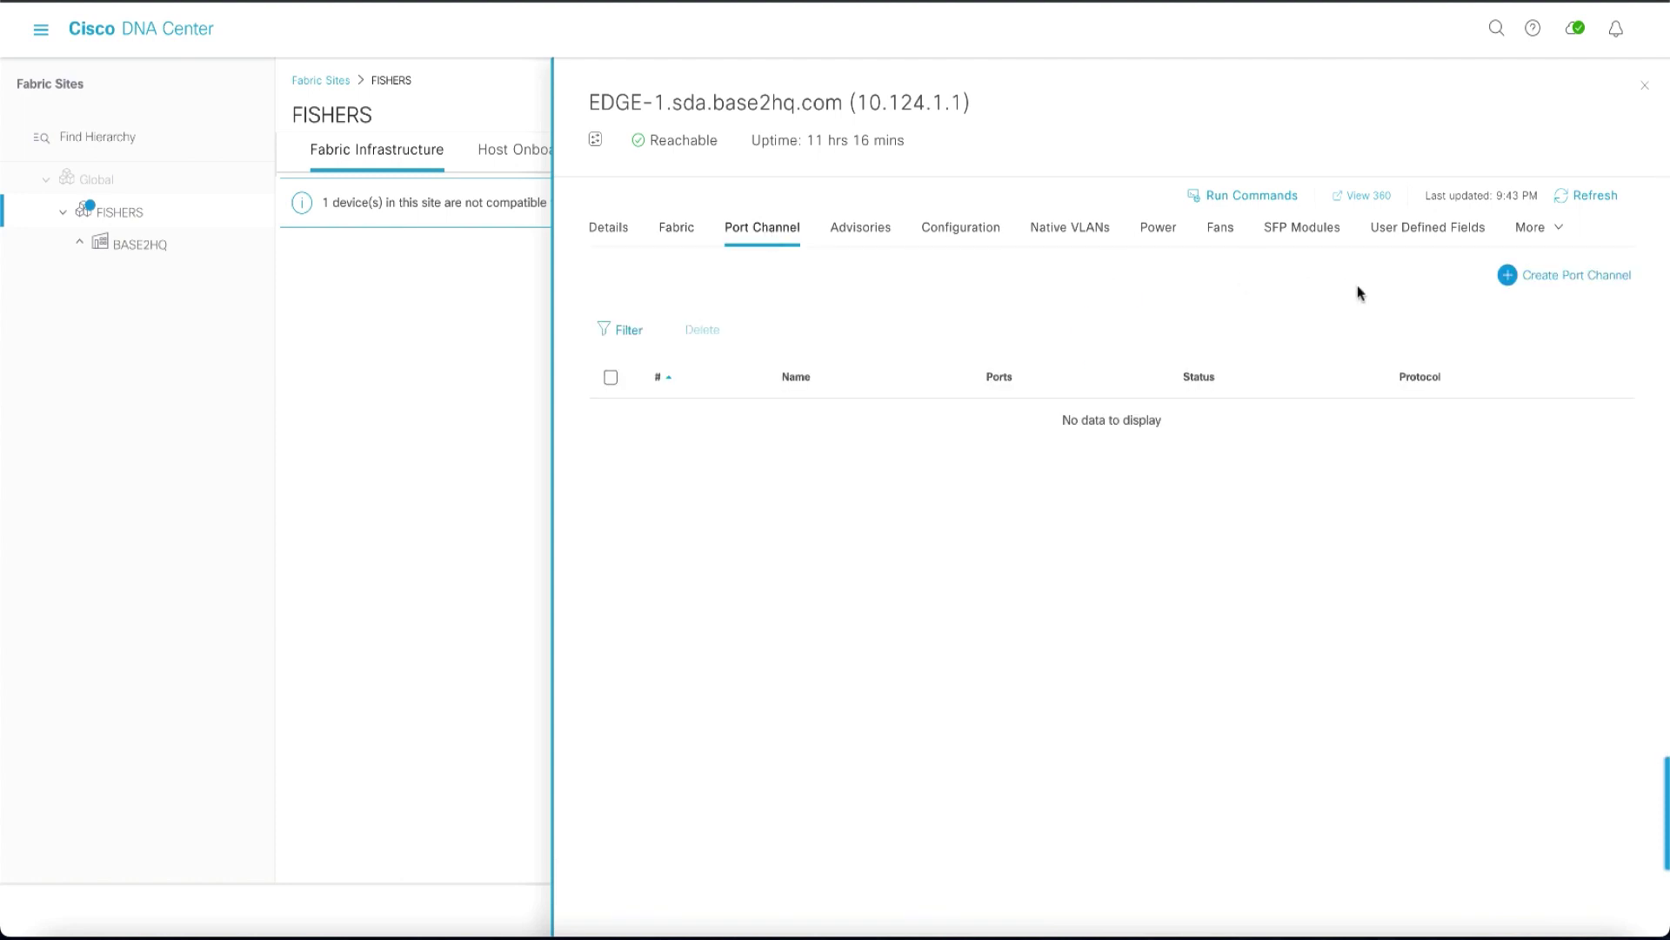
Start a new EDGE-1 port channel for an Extended Node using PAgP Desirable.
left_click(1561, 277)
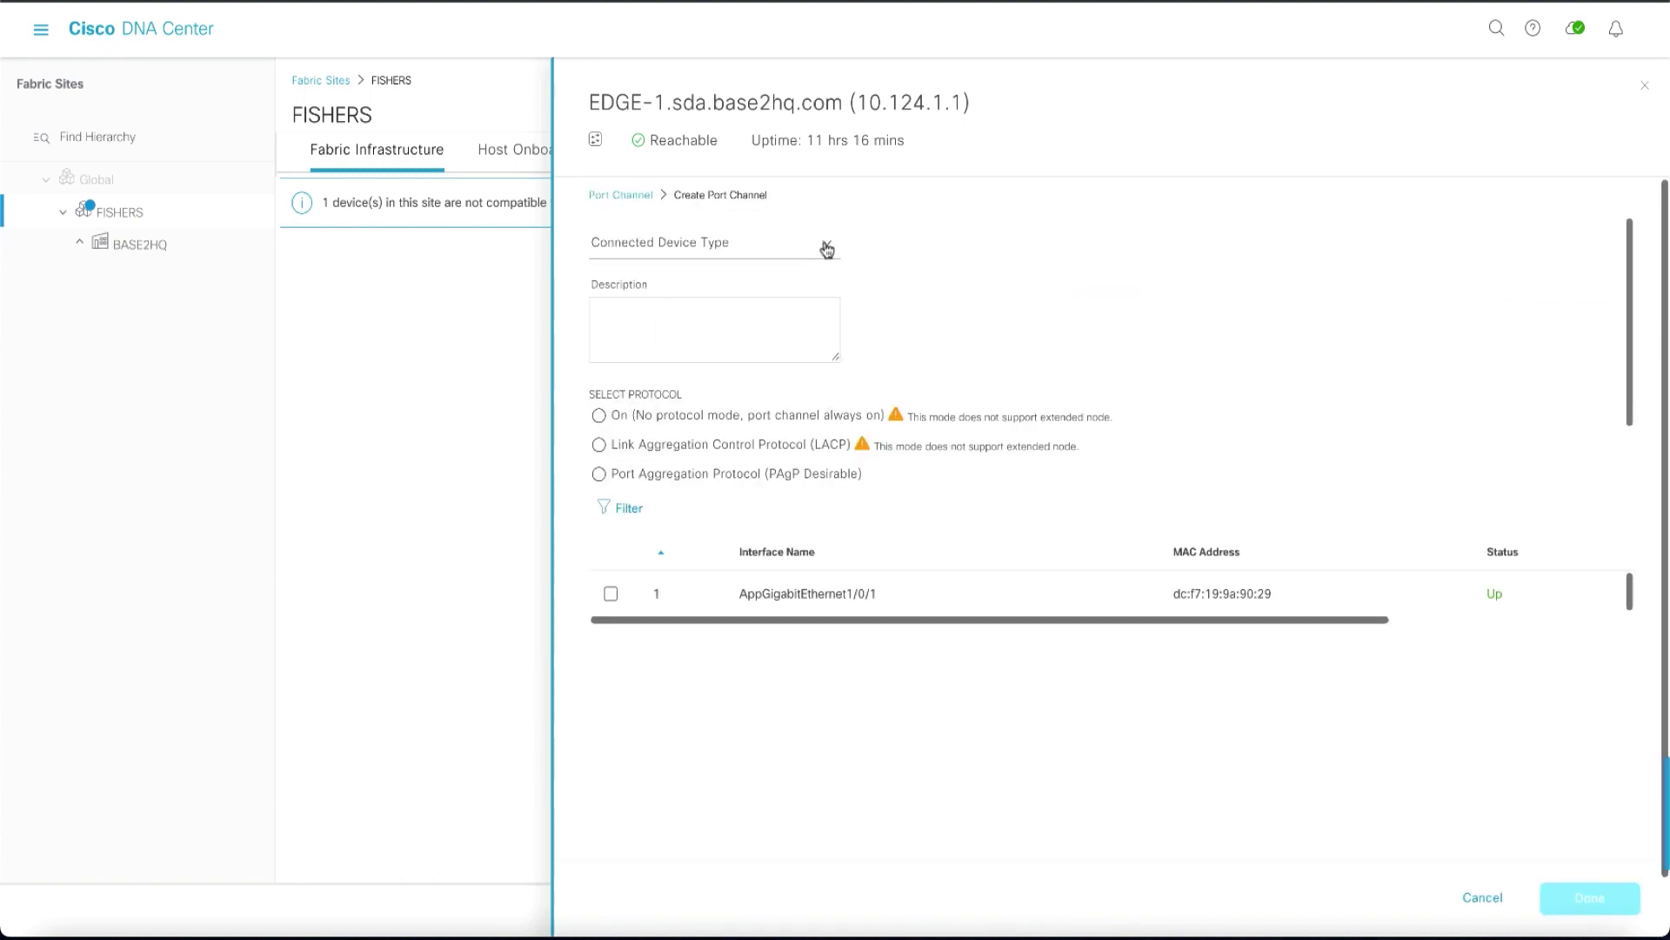
left_click(827, 250)
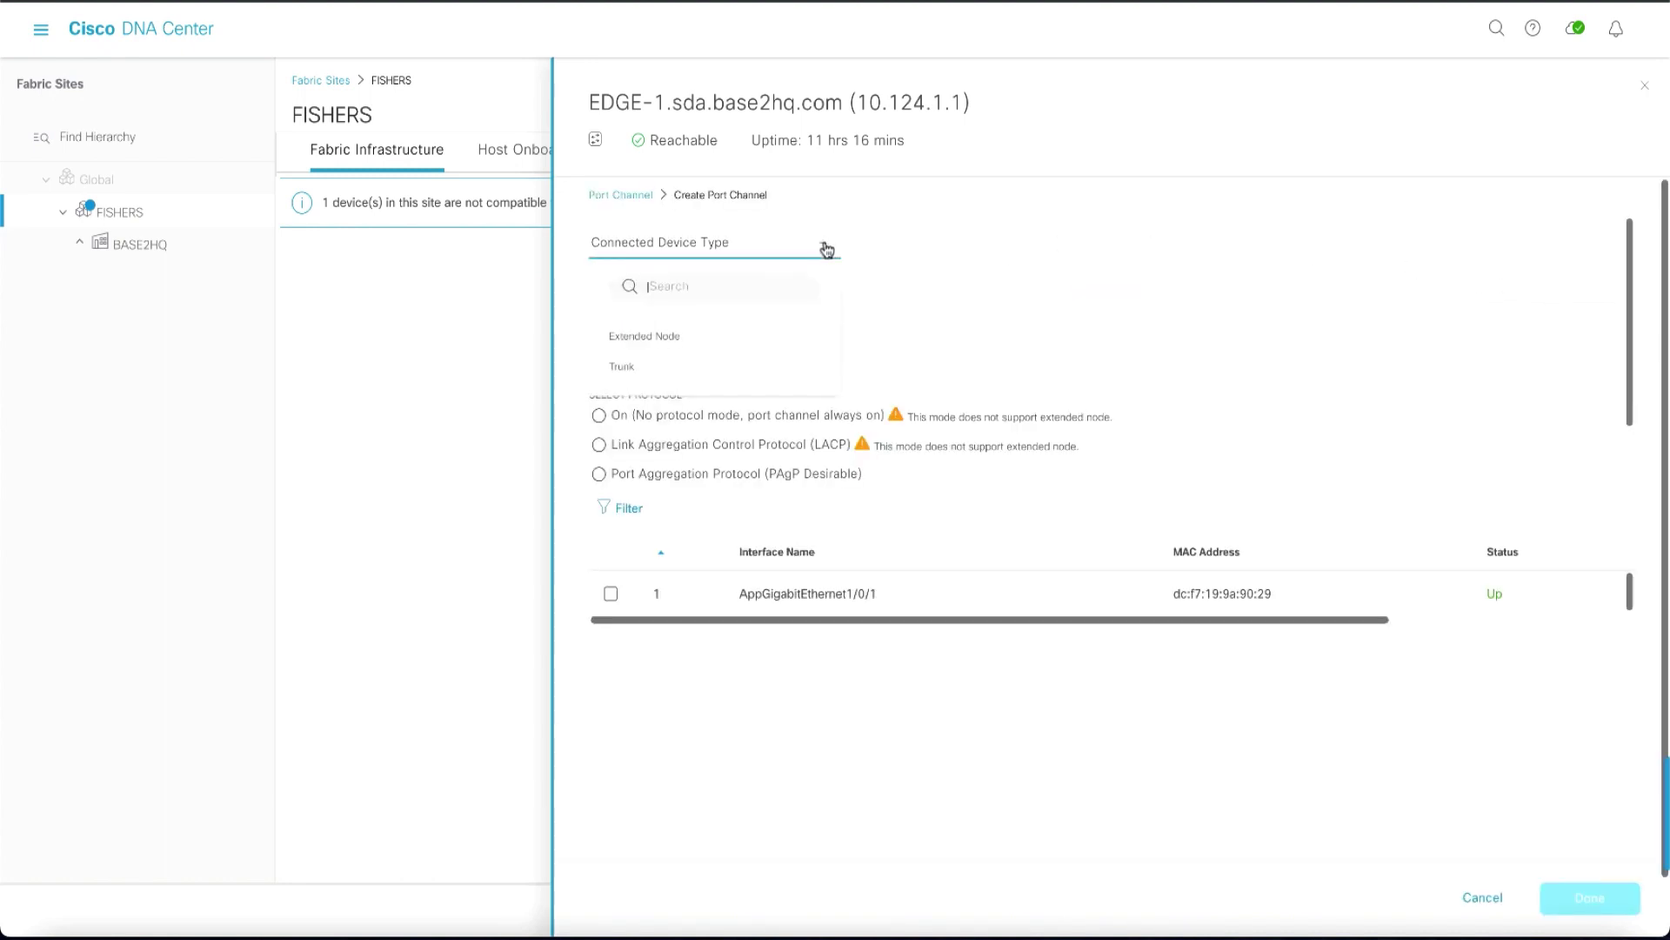
left_click(787, 351)
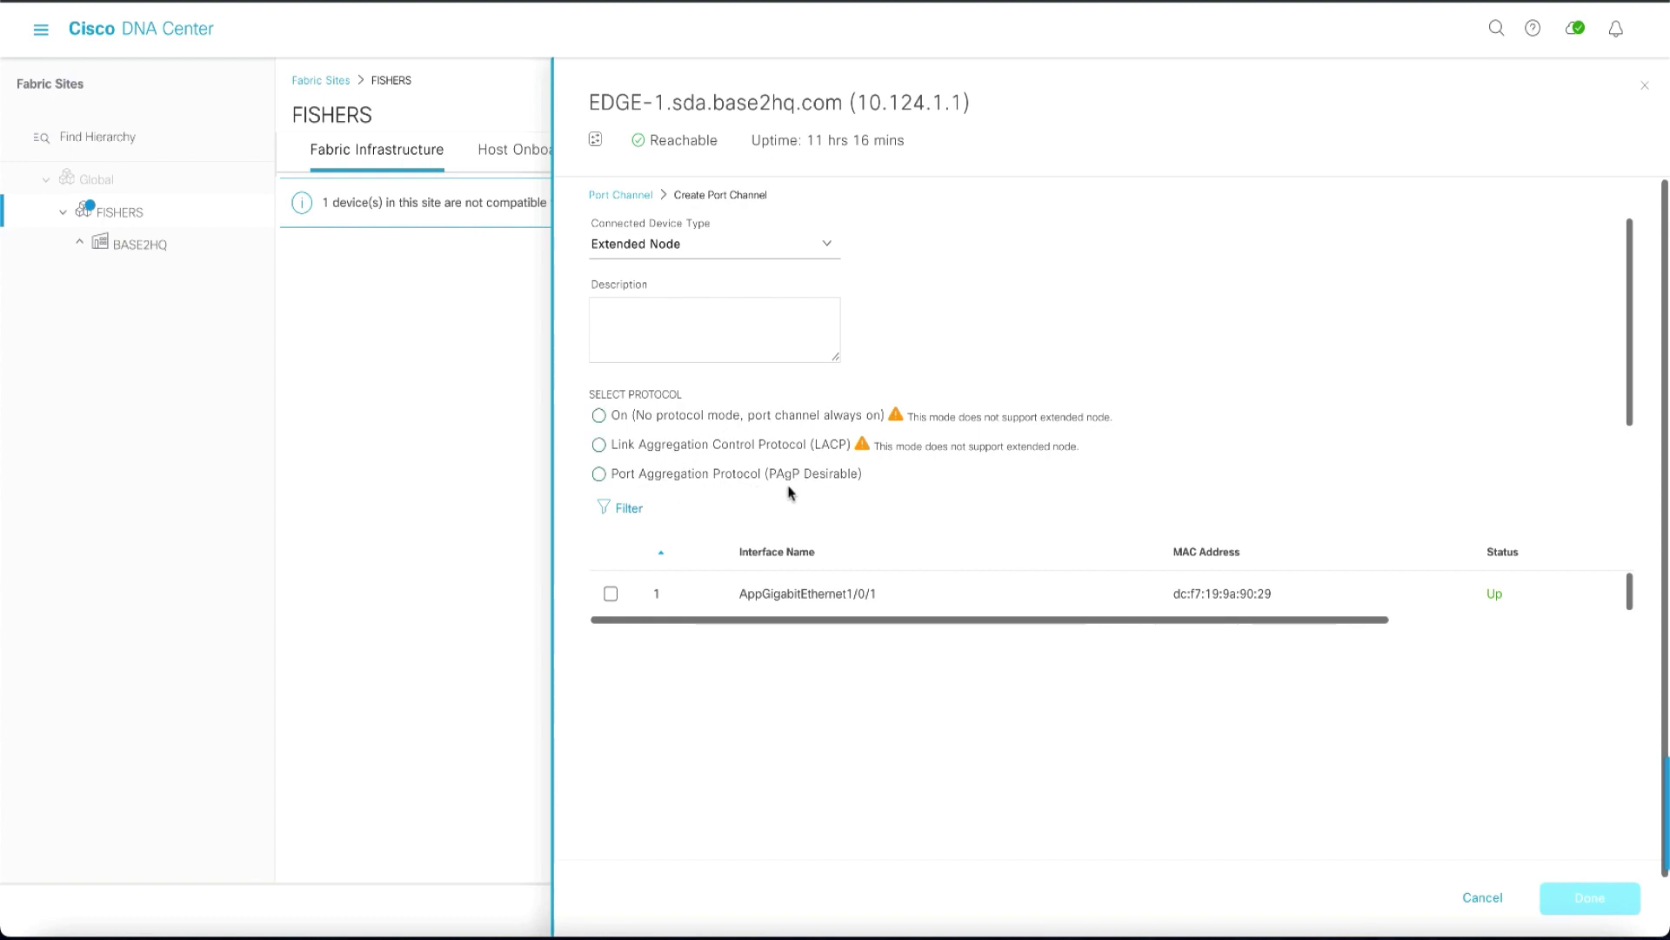
left_click(599, 475)
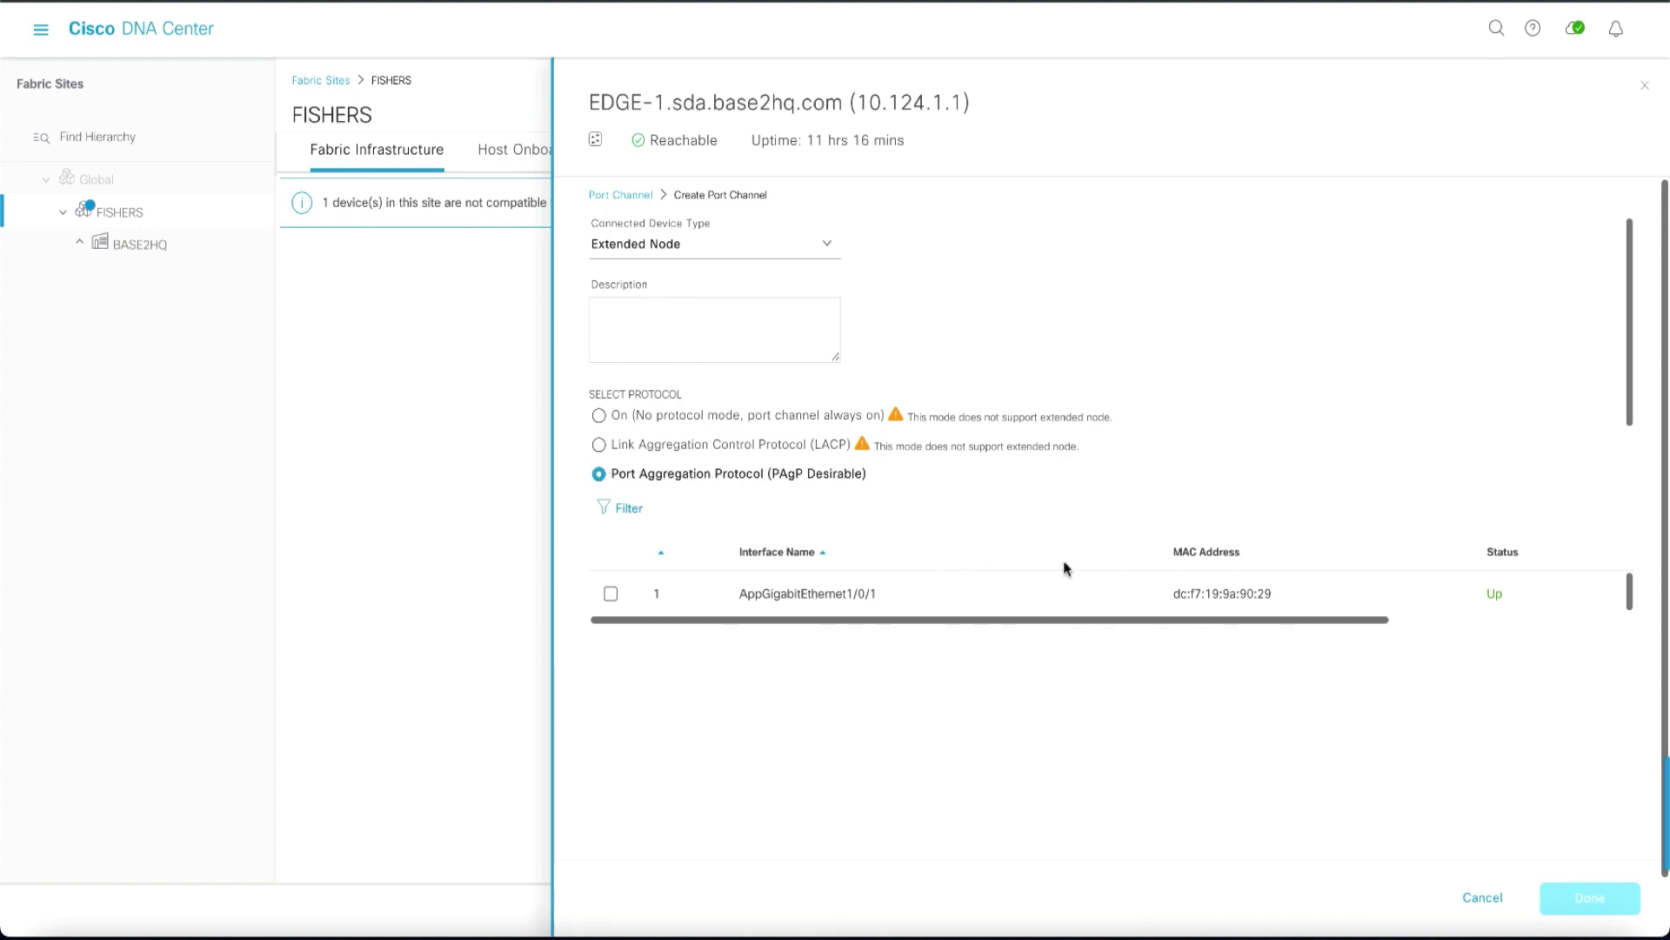
Add TenGigabitEthernet1/1/8 to the port channel and finish the selection.
scroll(1058, 577, "down", 3)
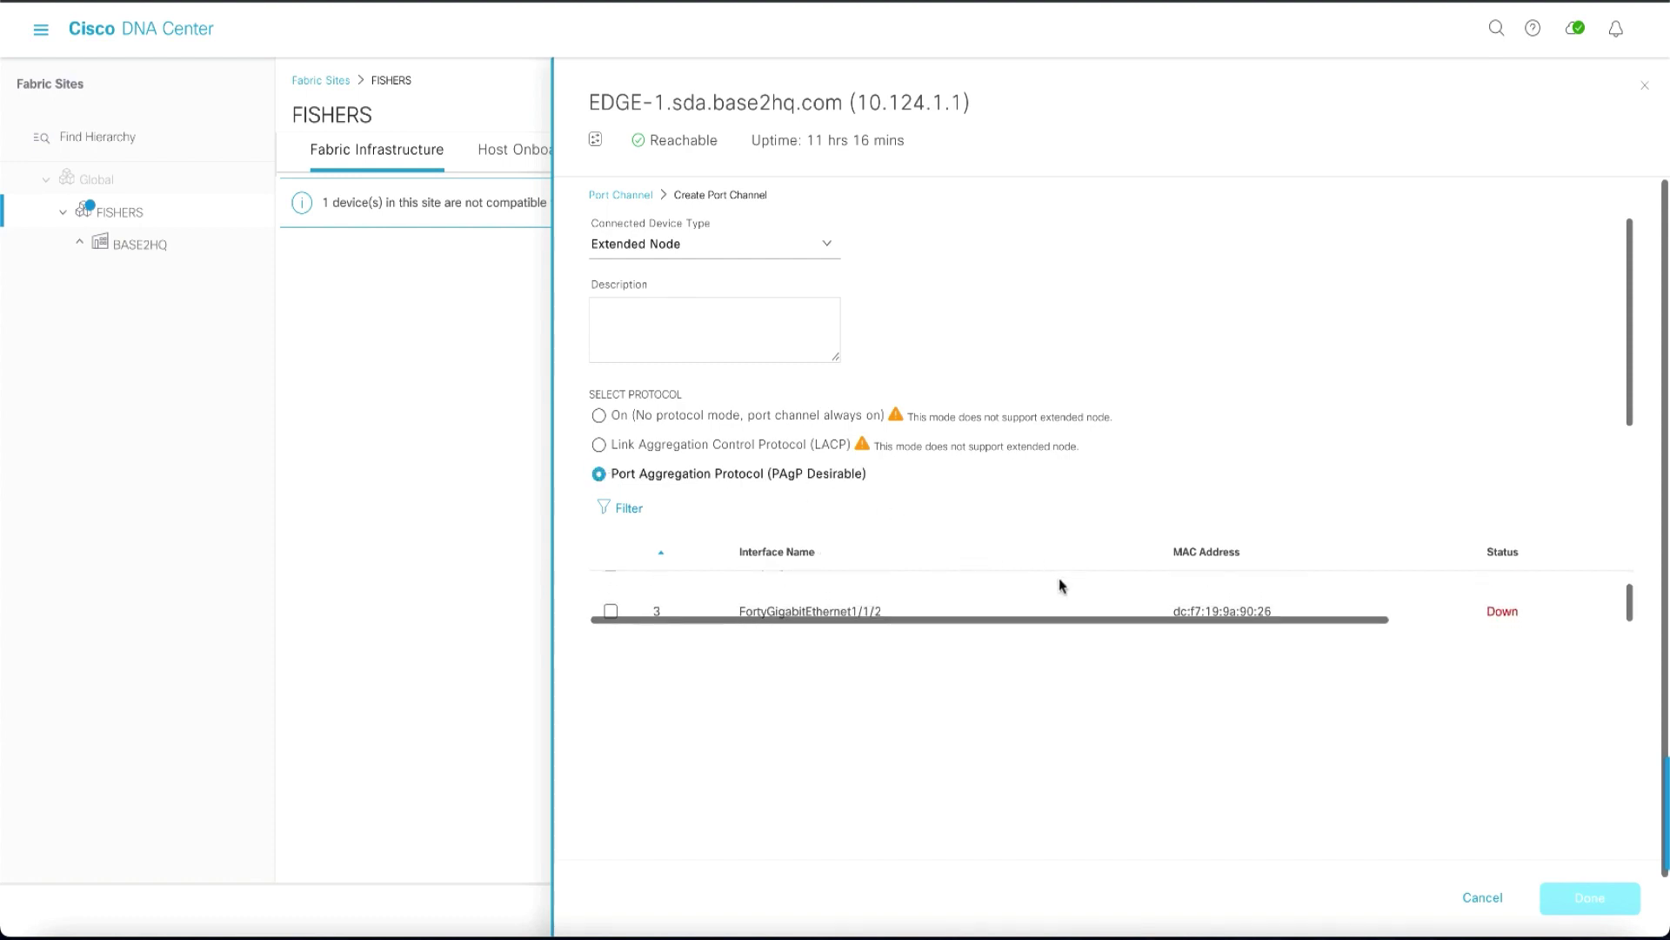
scroll(1059, 584, "down", 3)
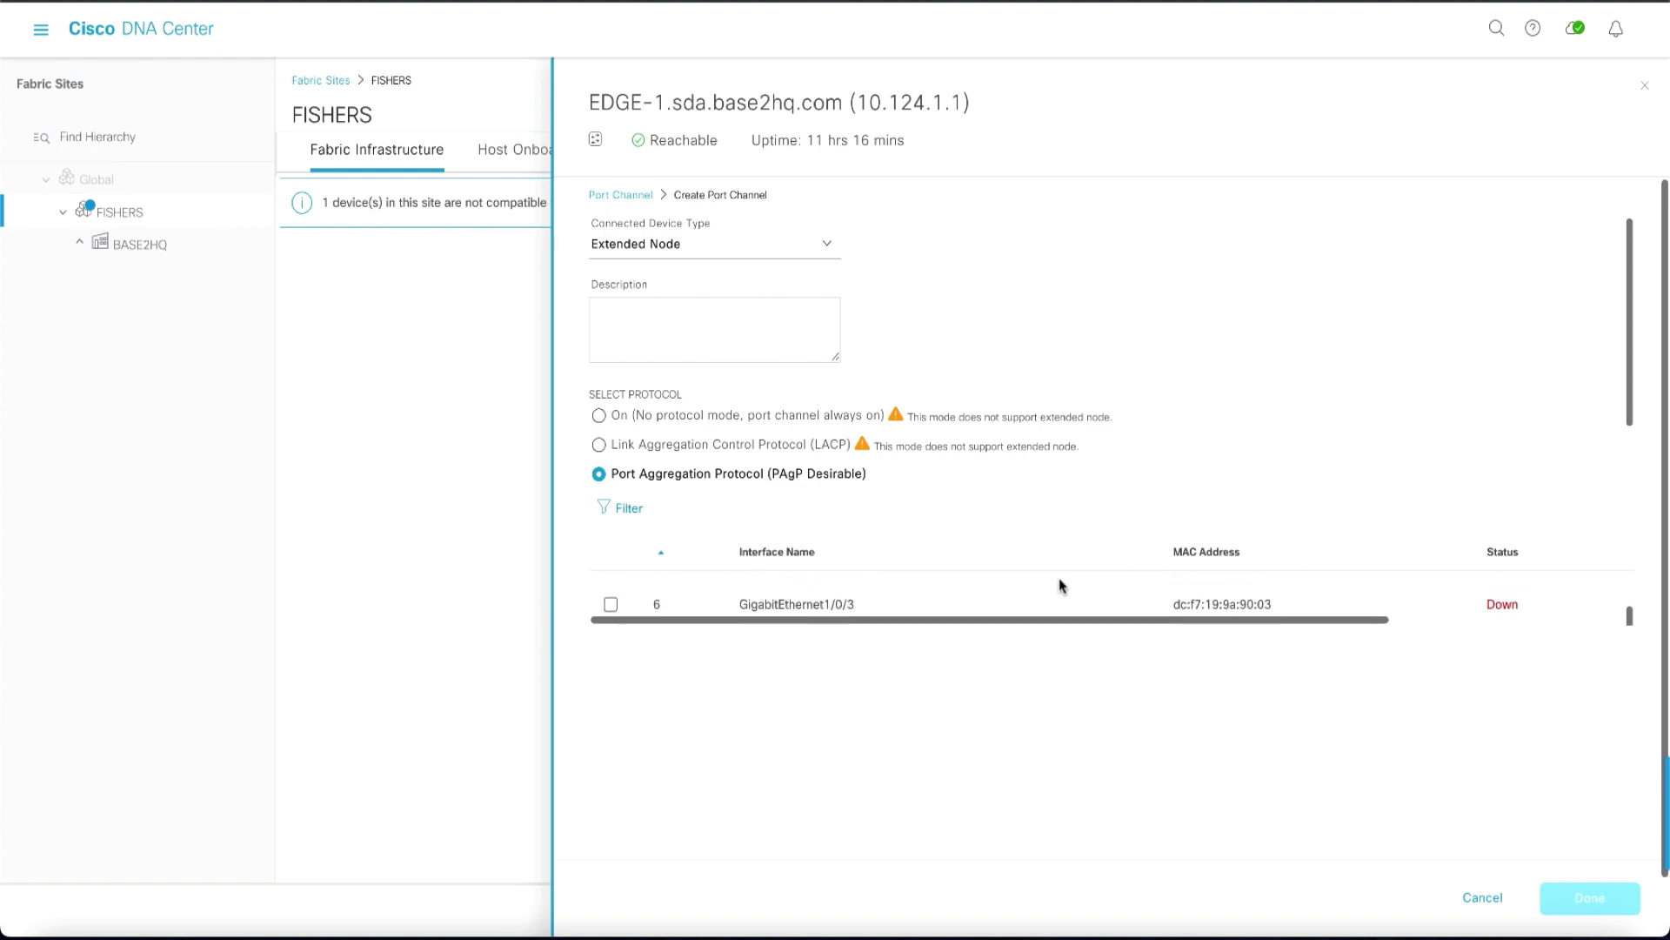
scroll(1060, 585, "down", 3)
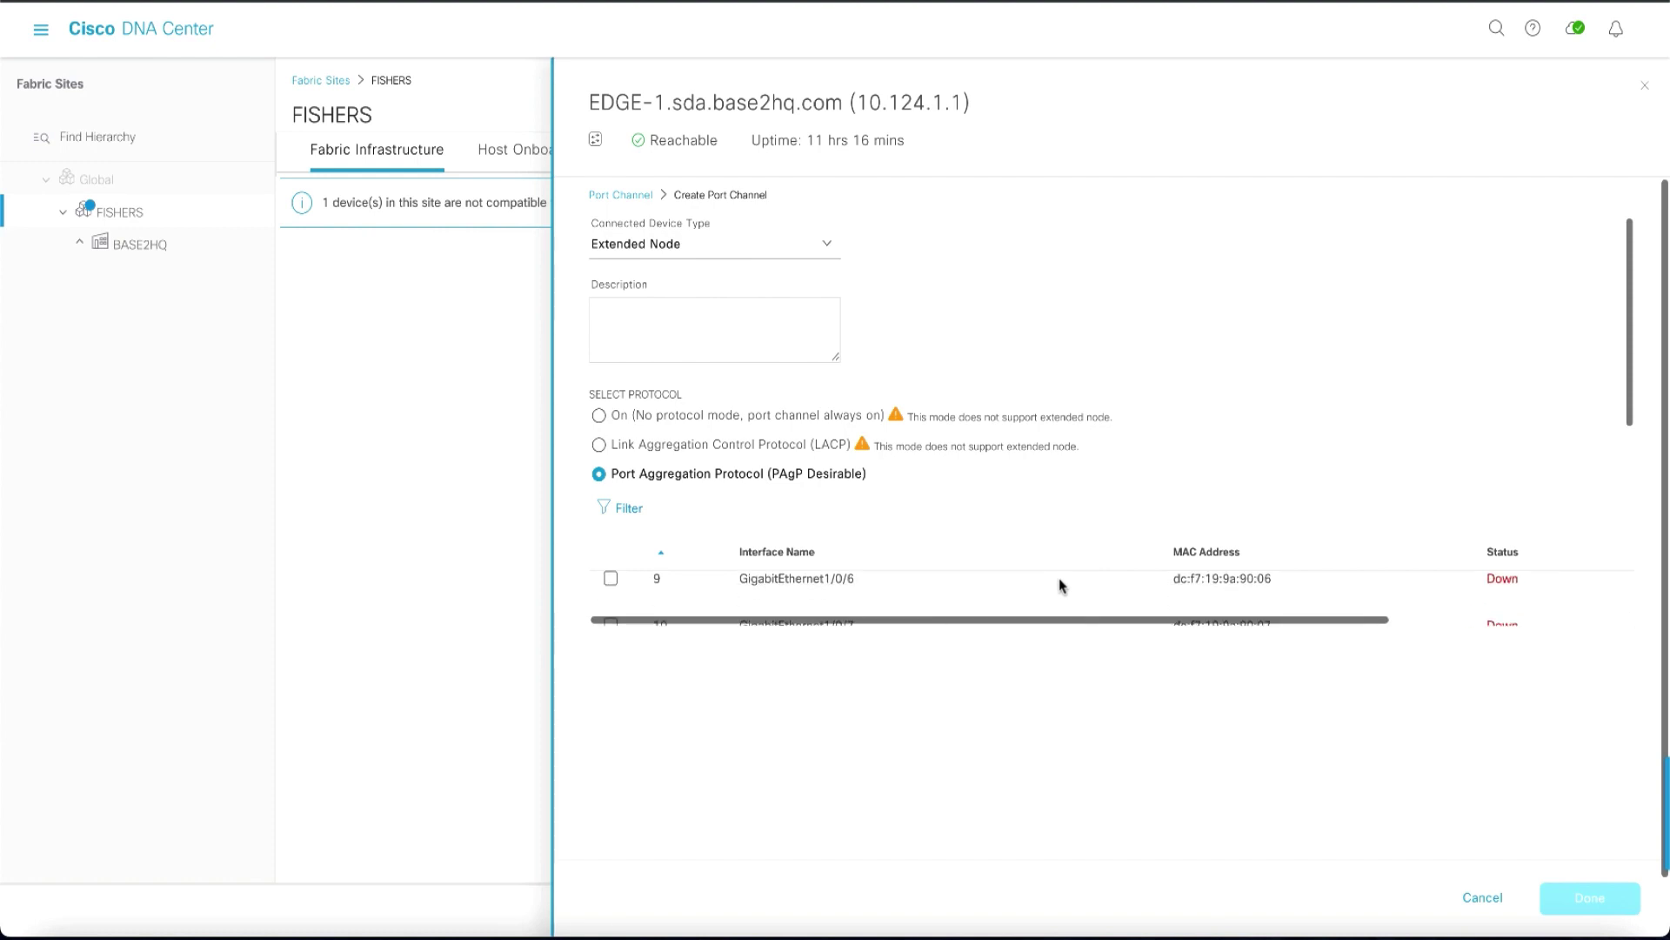
scroll(1060, 584, "down", 11)
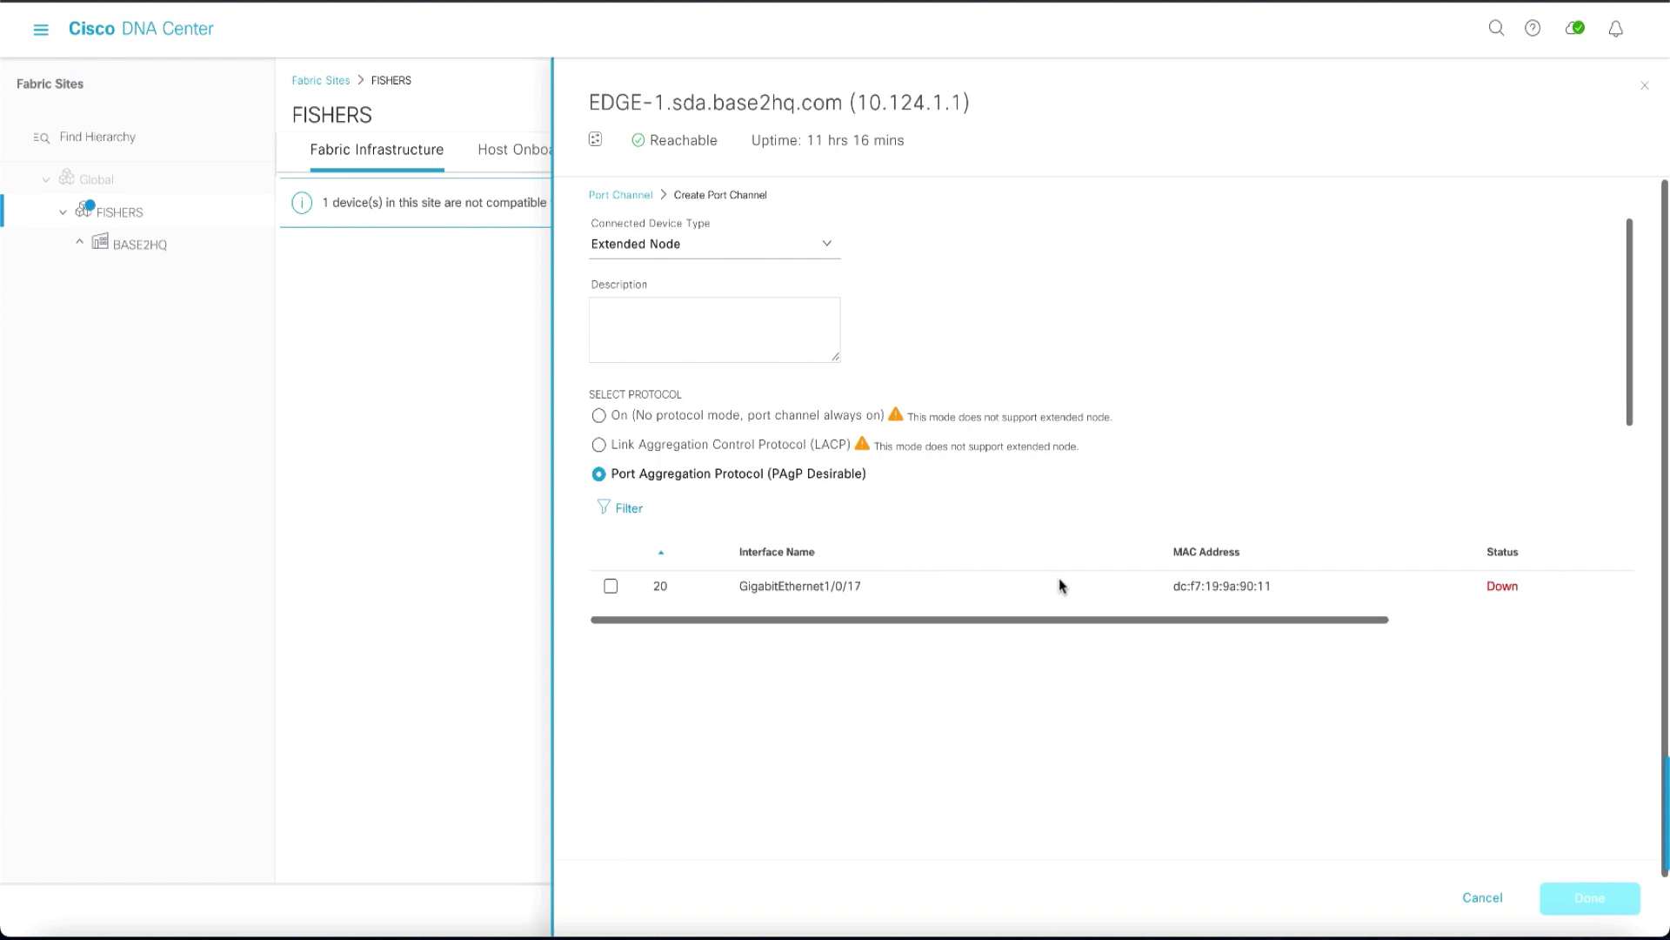
scroll(1060, 585, "down", 9)
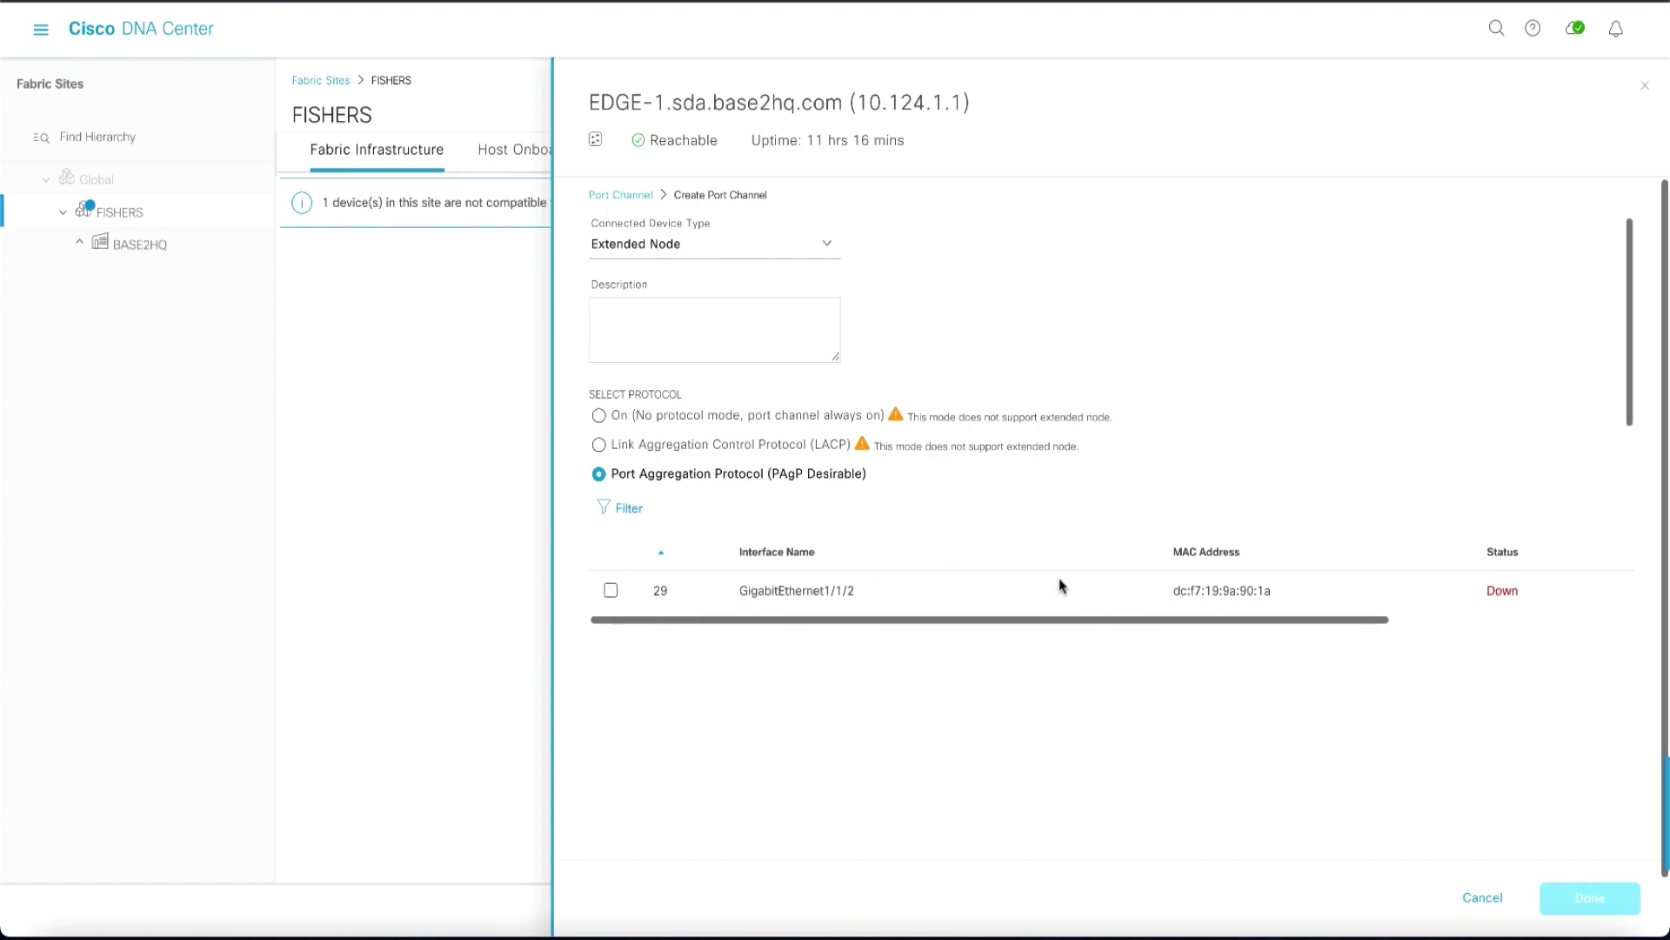
scroll(1060, 585, "down", 3)
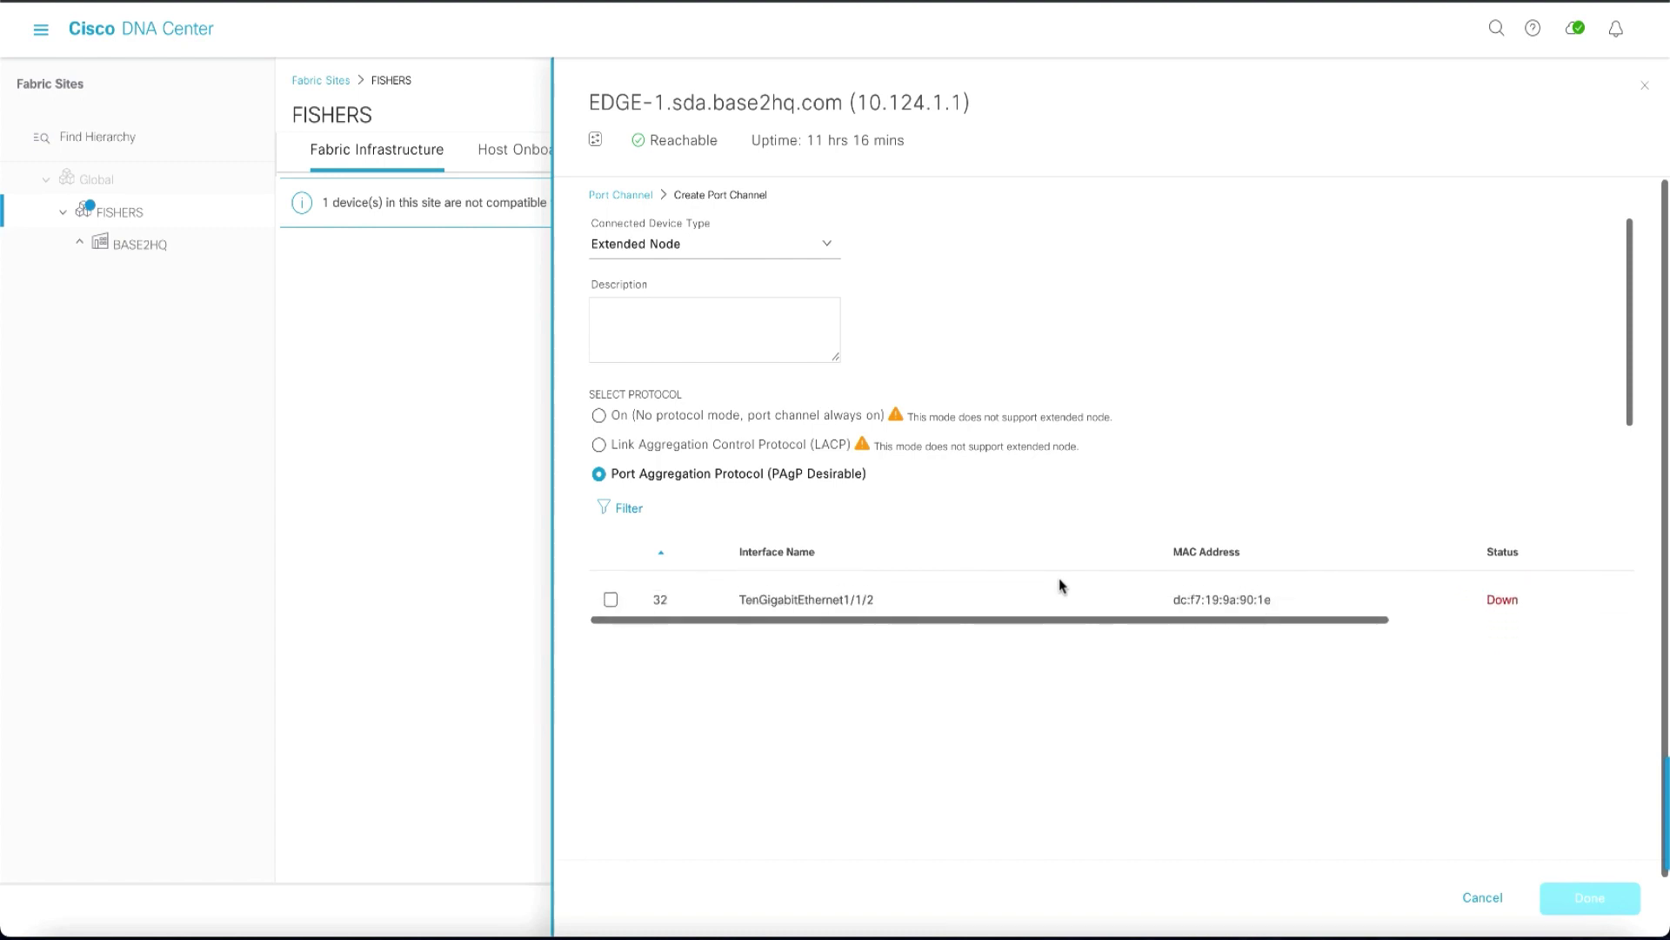
scroll(1062, 585, "down", 3)
scroll(1060, 585, "down", 3)
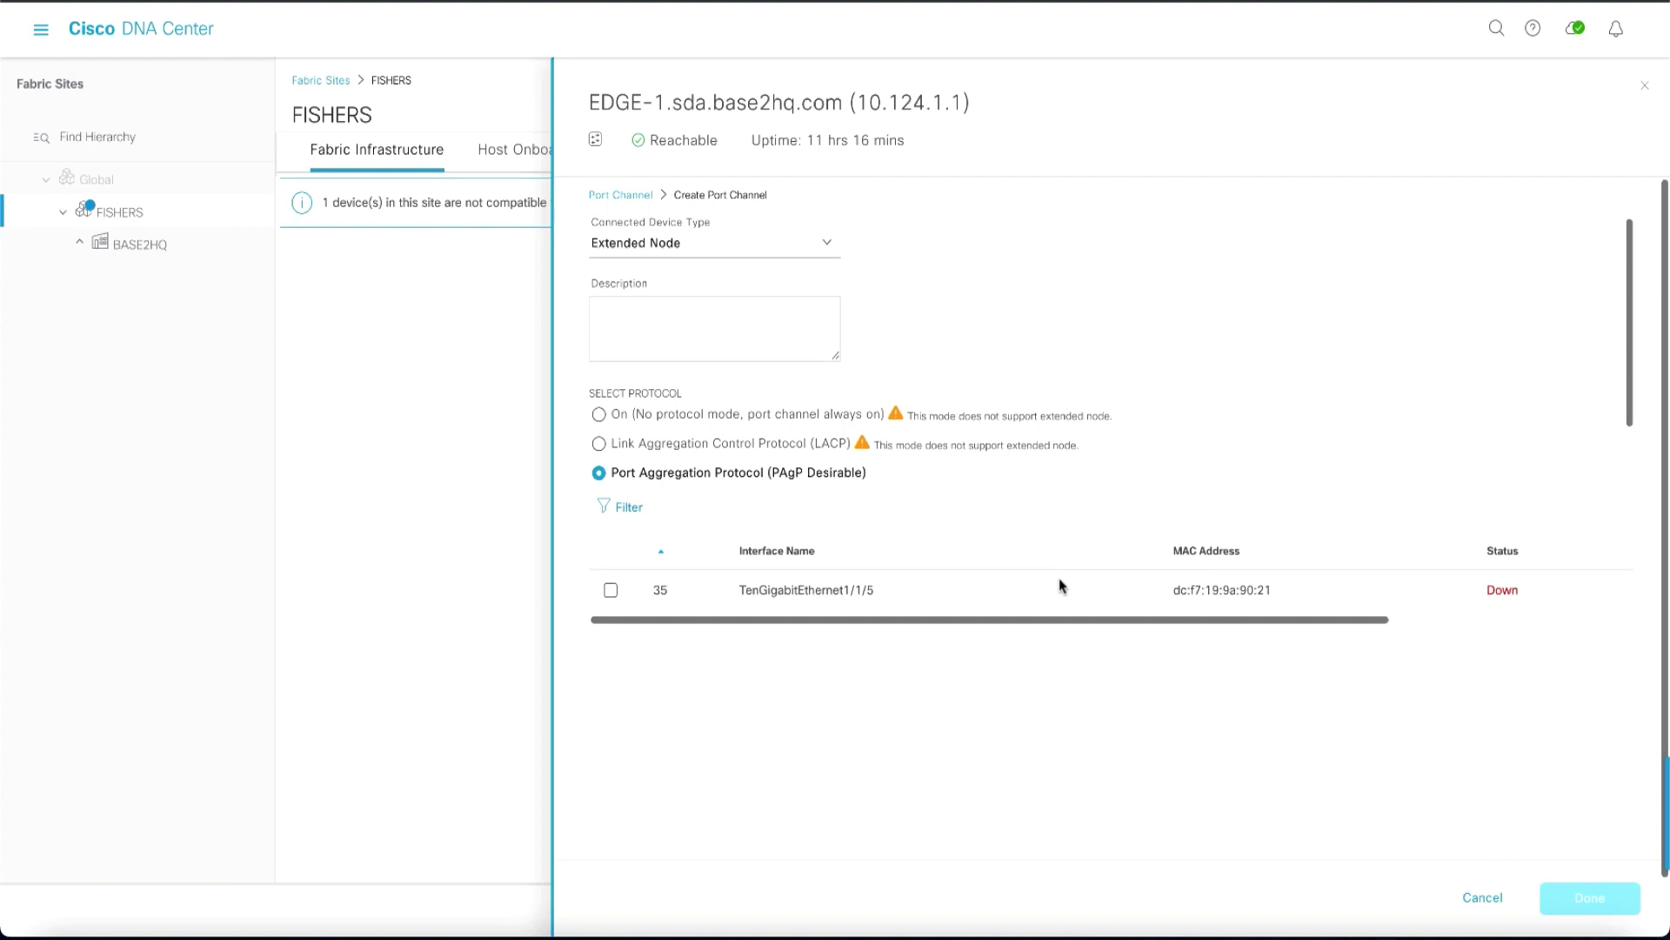
scroll(1060, 584, "down", 2)
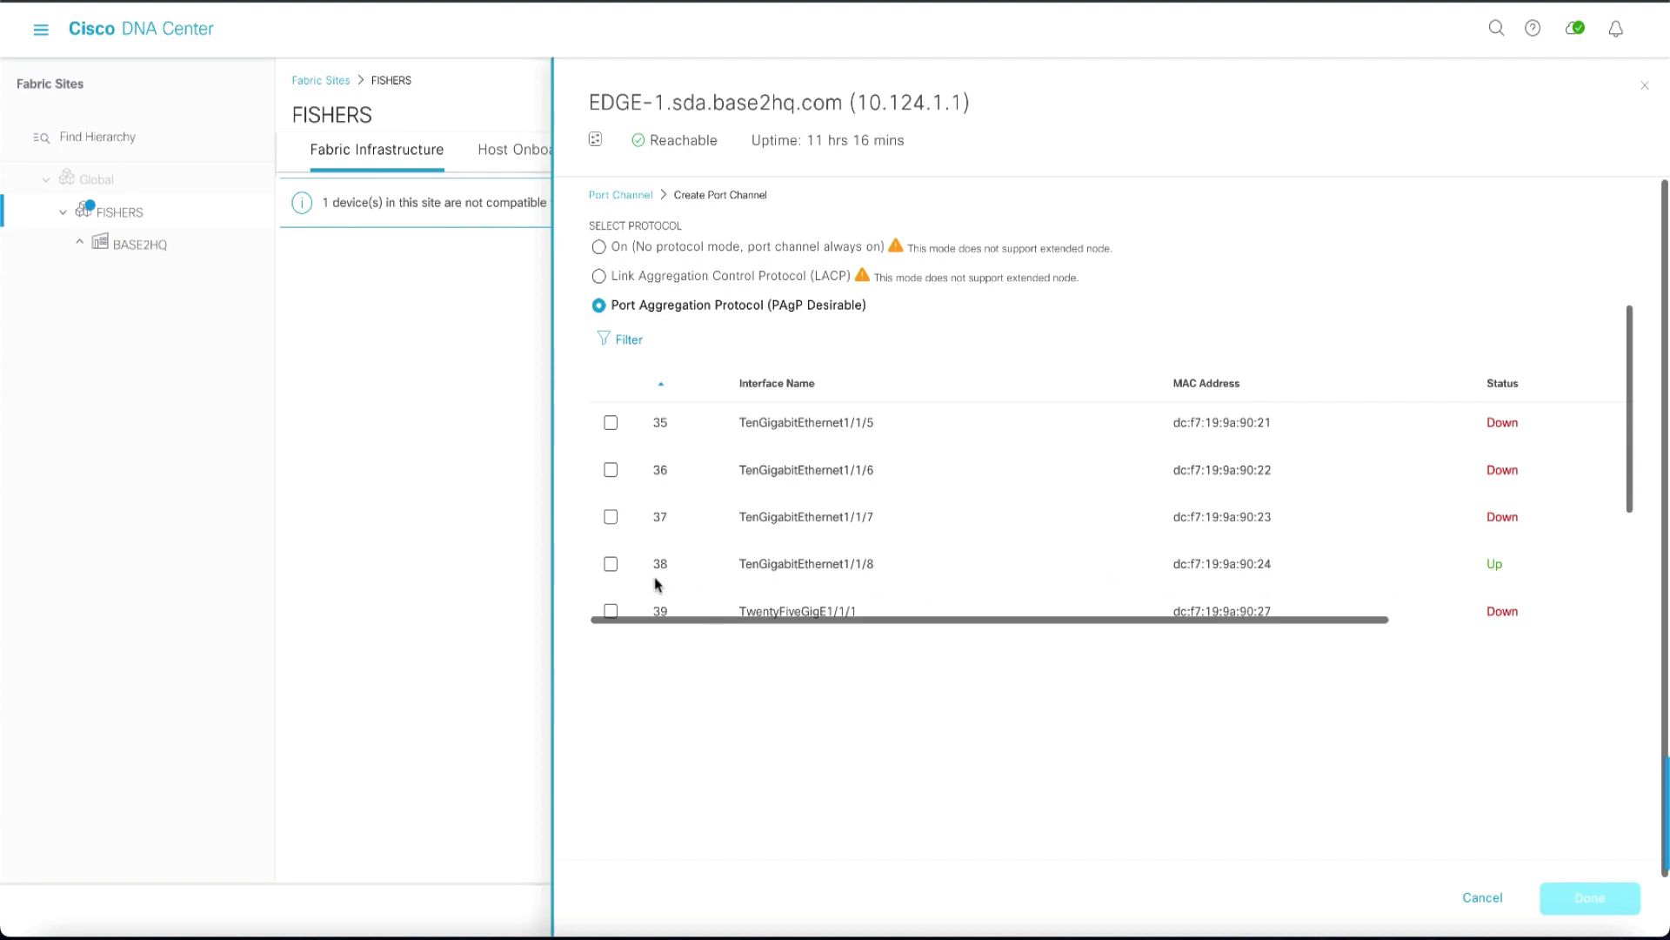
left_click(611, 564)
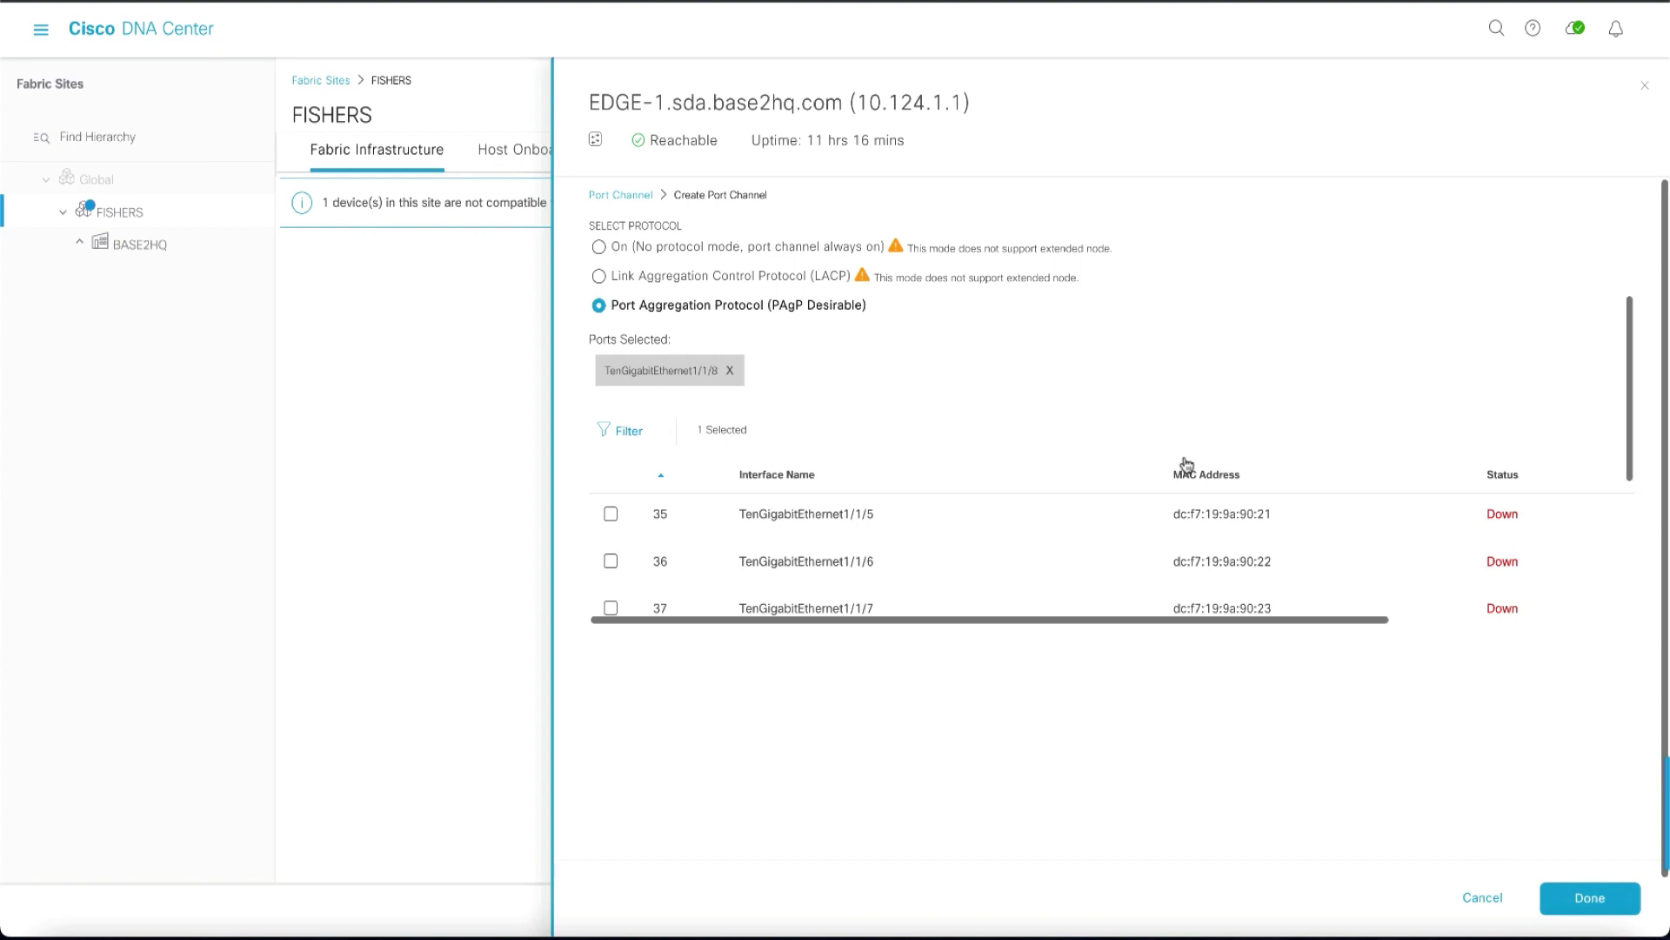
left_click(1581, 901)
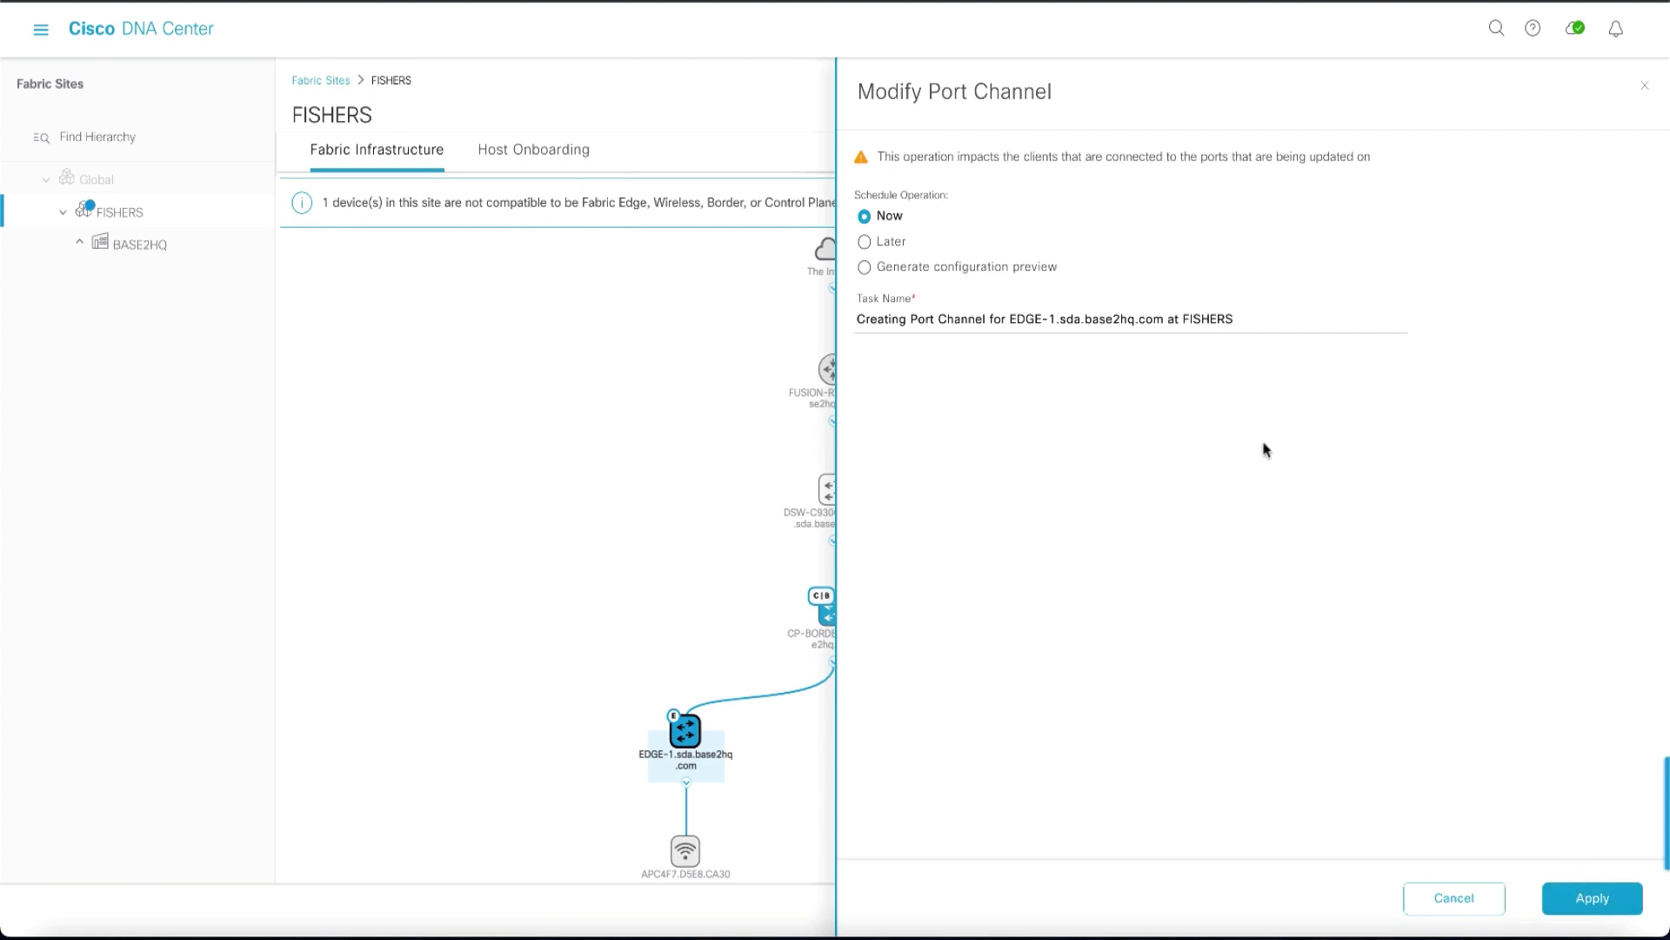
Apply Port-channel1 on EDGE-1 immediately, dismiss the notices, and close the device panel.
left_click(1590, 898)
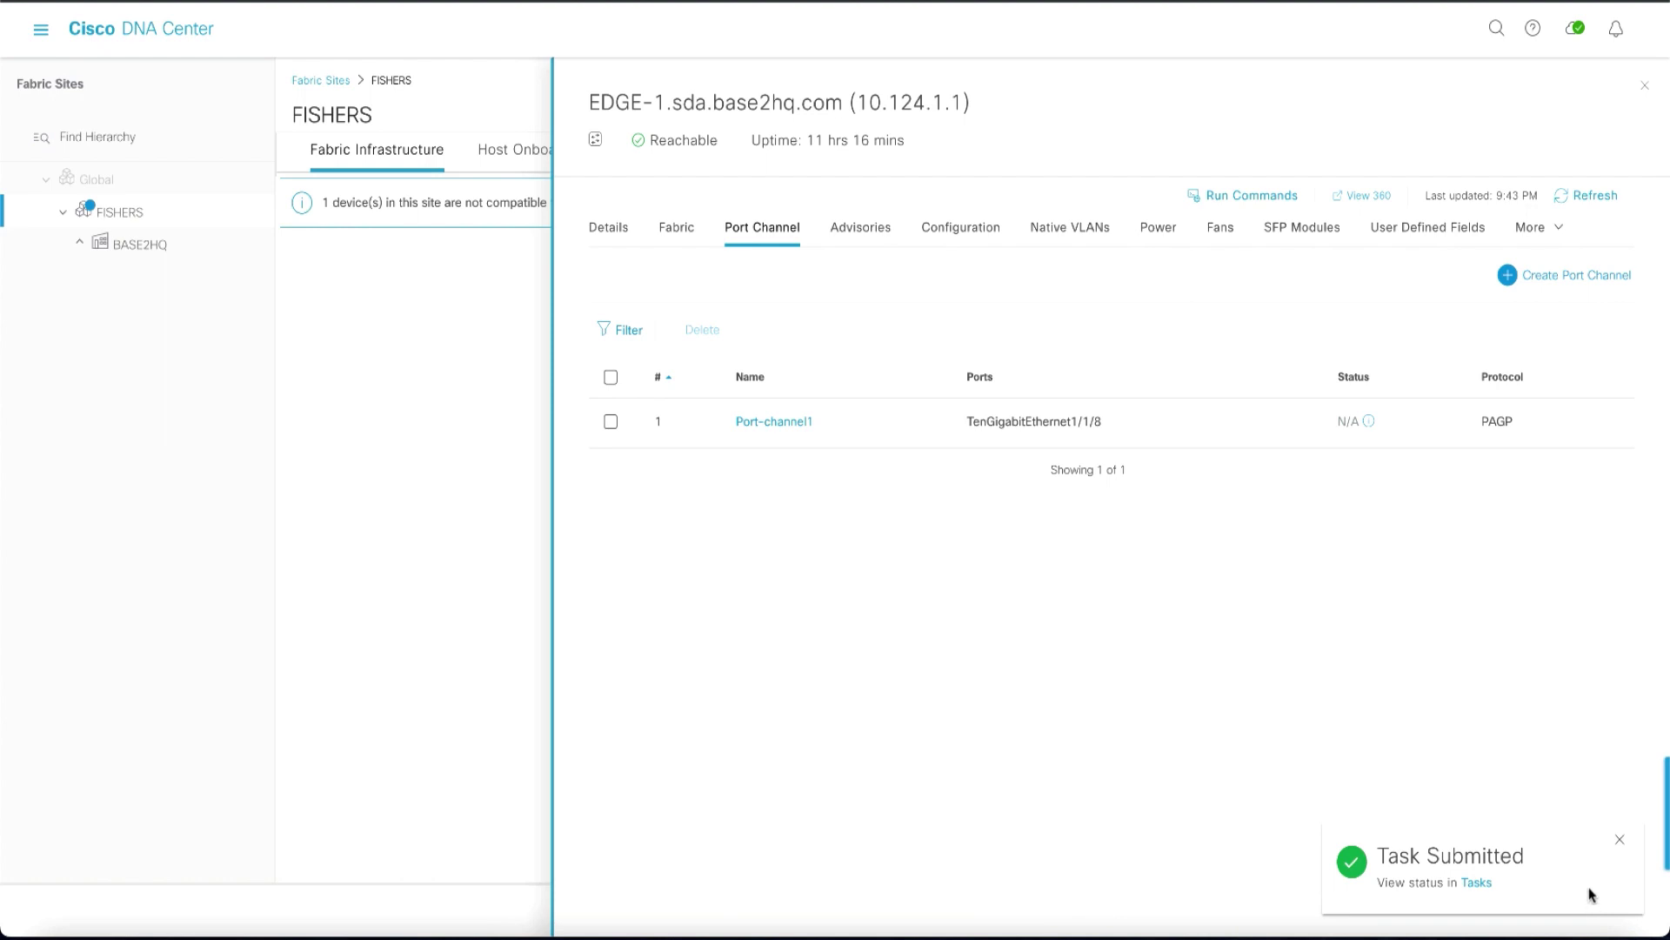
left_click(1620, 841)
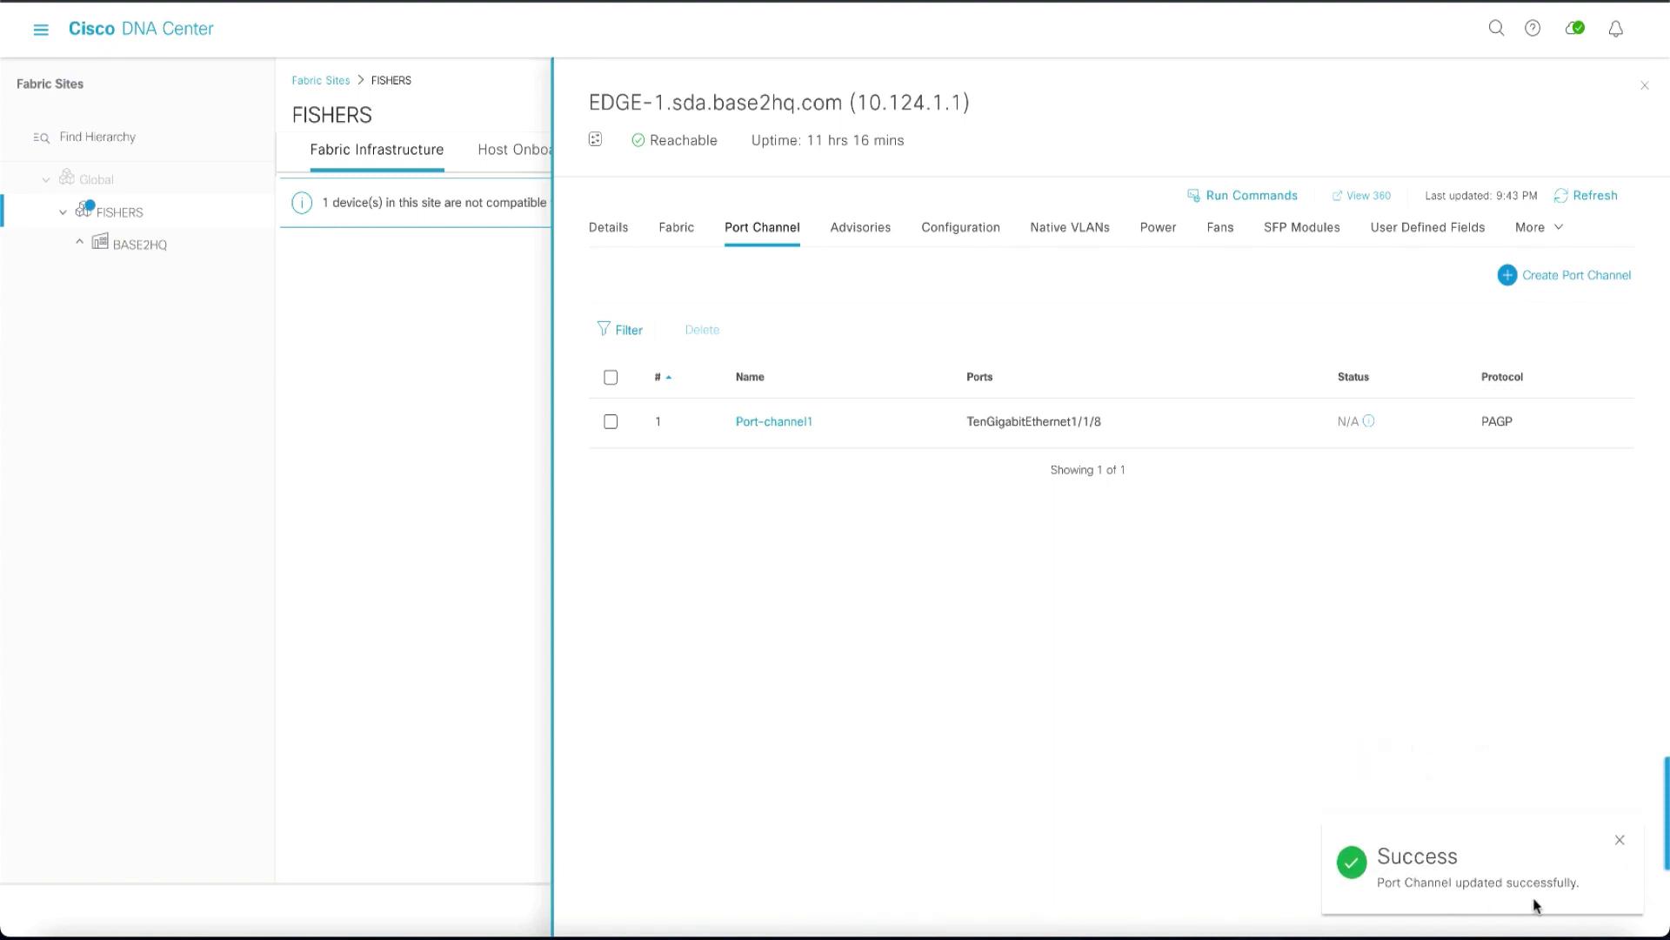
left_click(1620, 840)
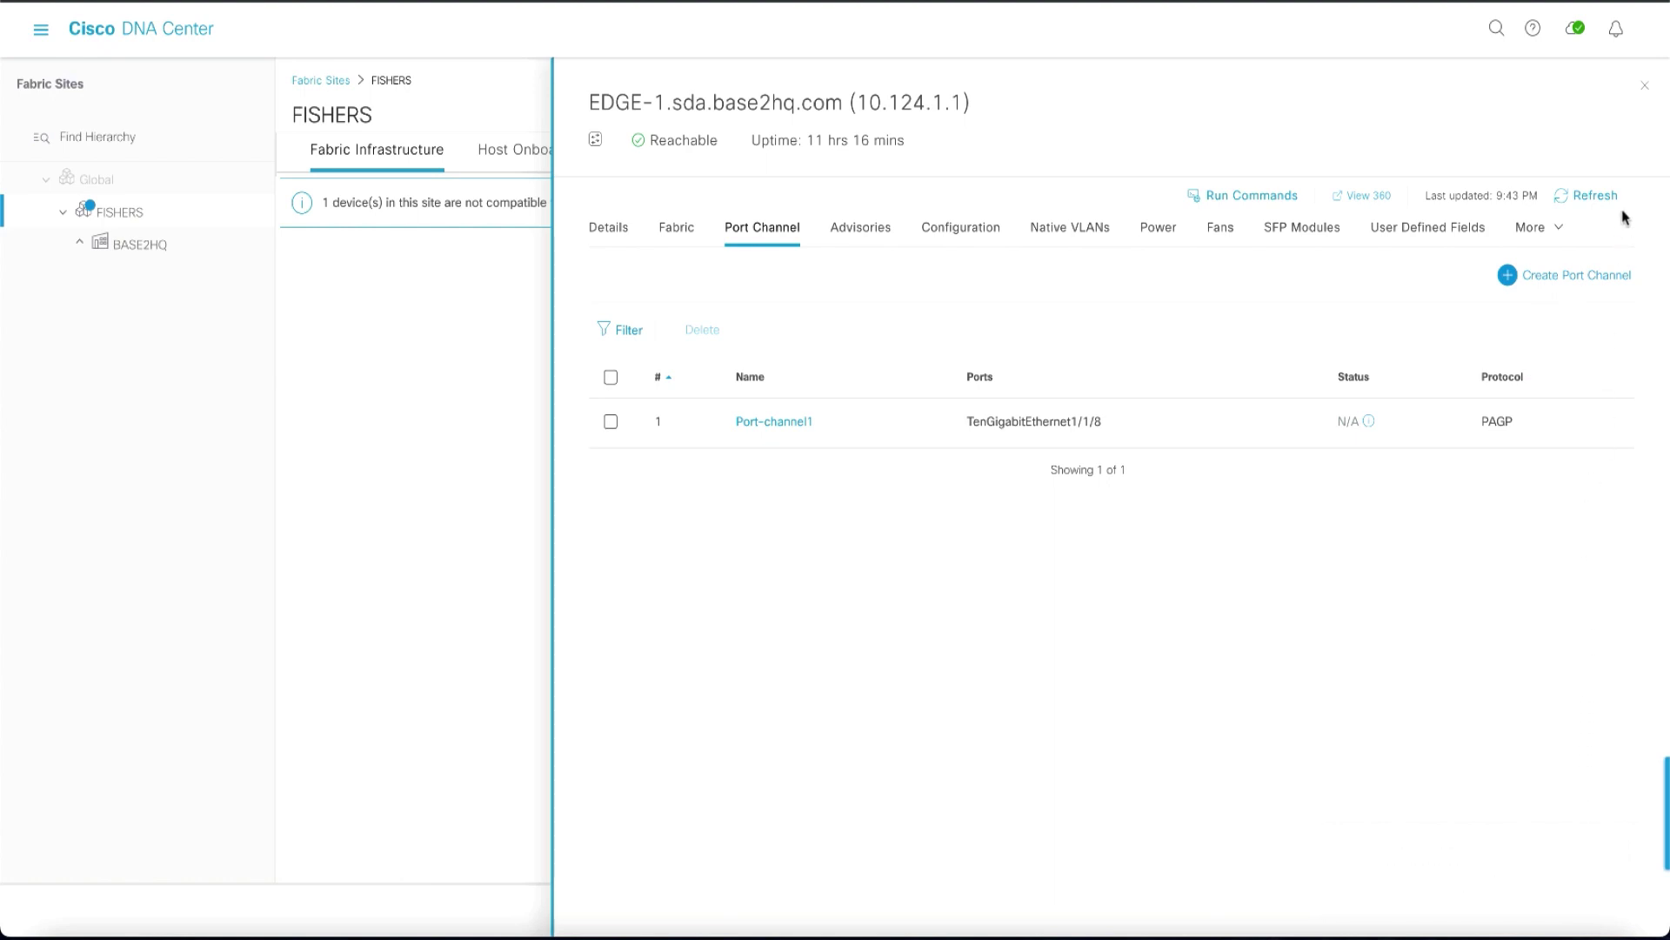
left_click(1644, 87)
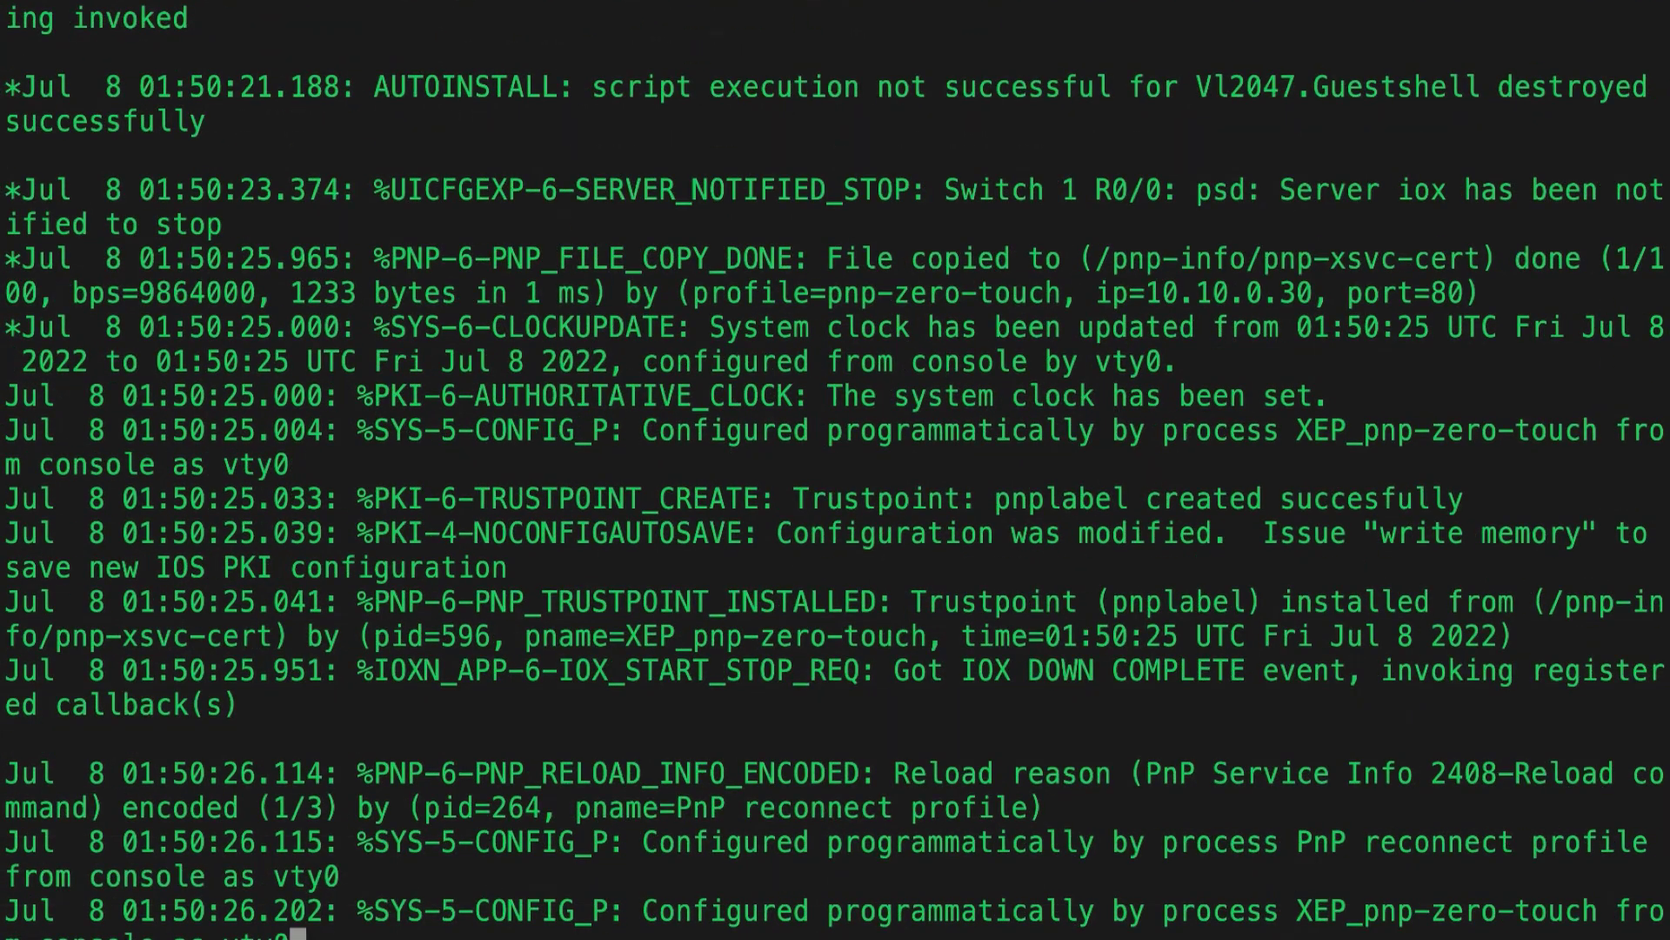
Switch from the switch console to Cisco DNA Center's Plug and Play device list.
key("super+Tab")
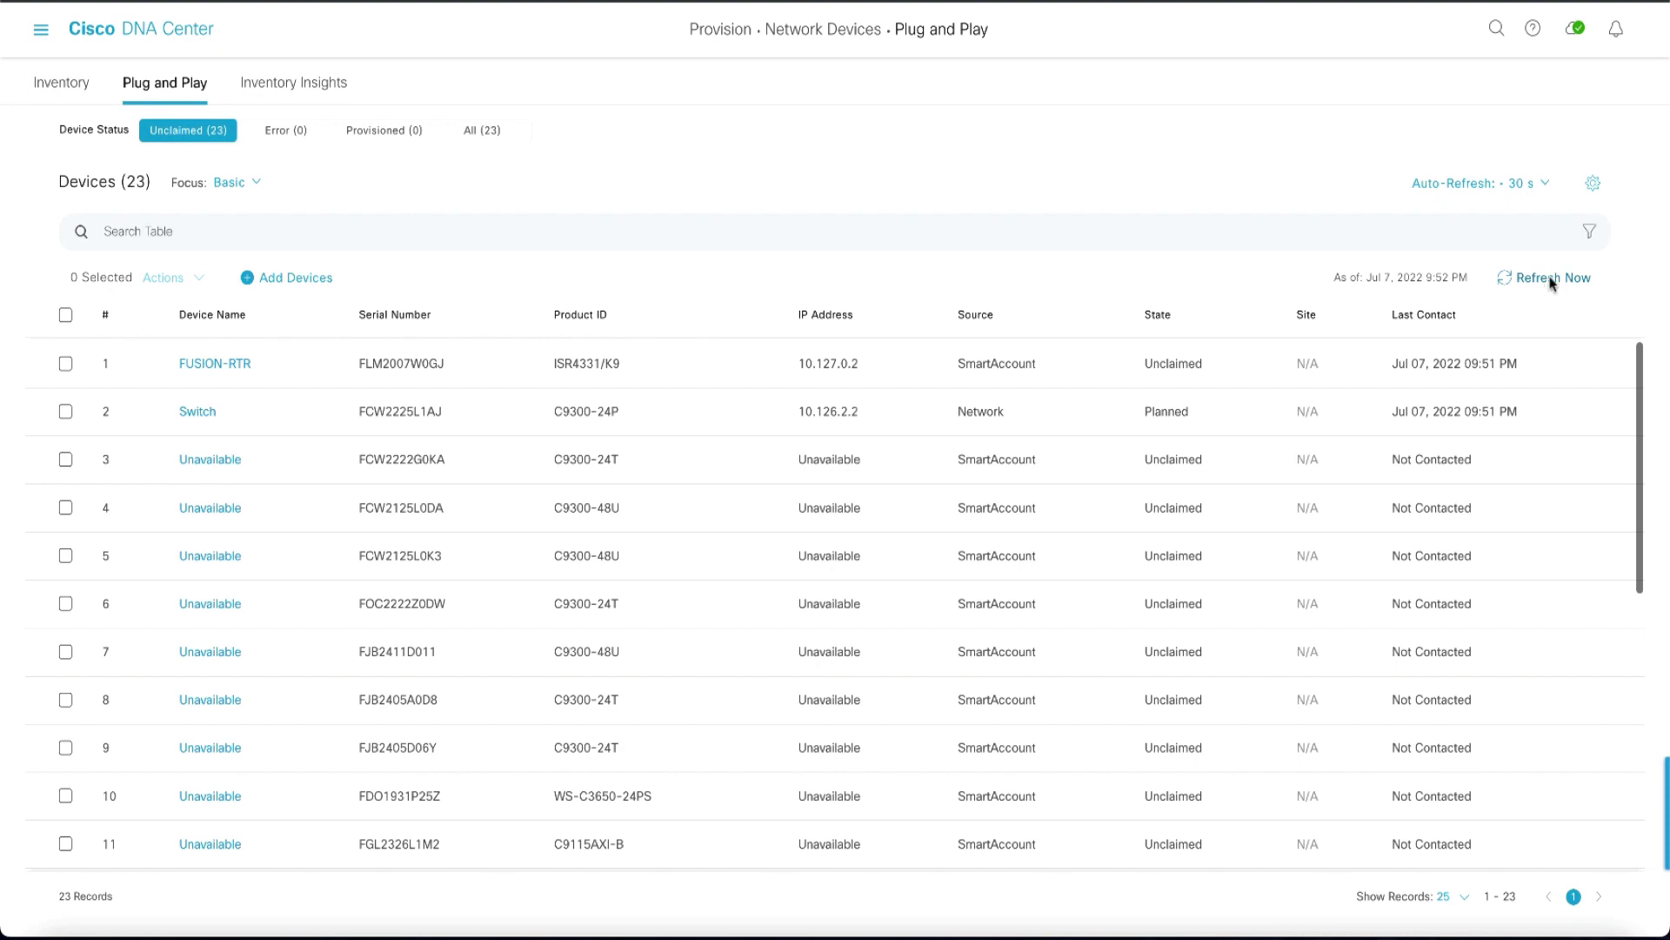
Refresh Plug and Play, filter it to Provisioned devices, then open the FISHERS device inventory.
left_click(1551, 278)
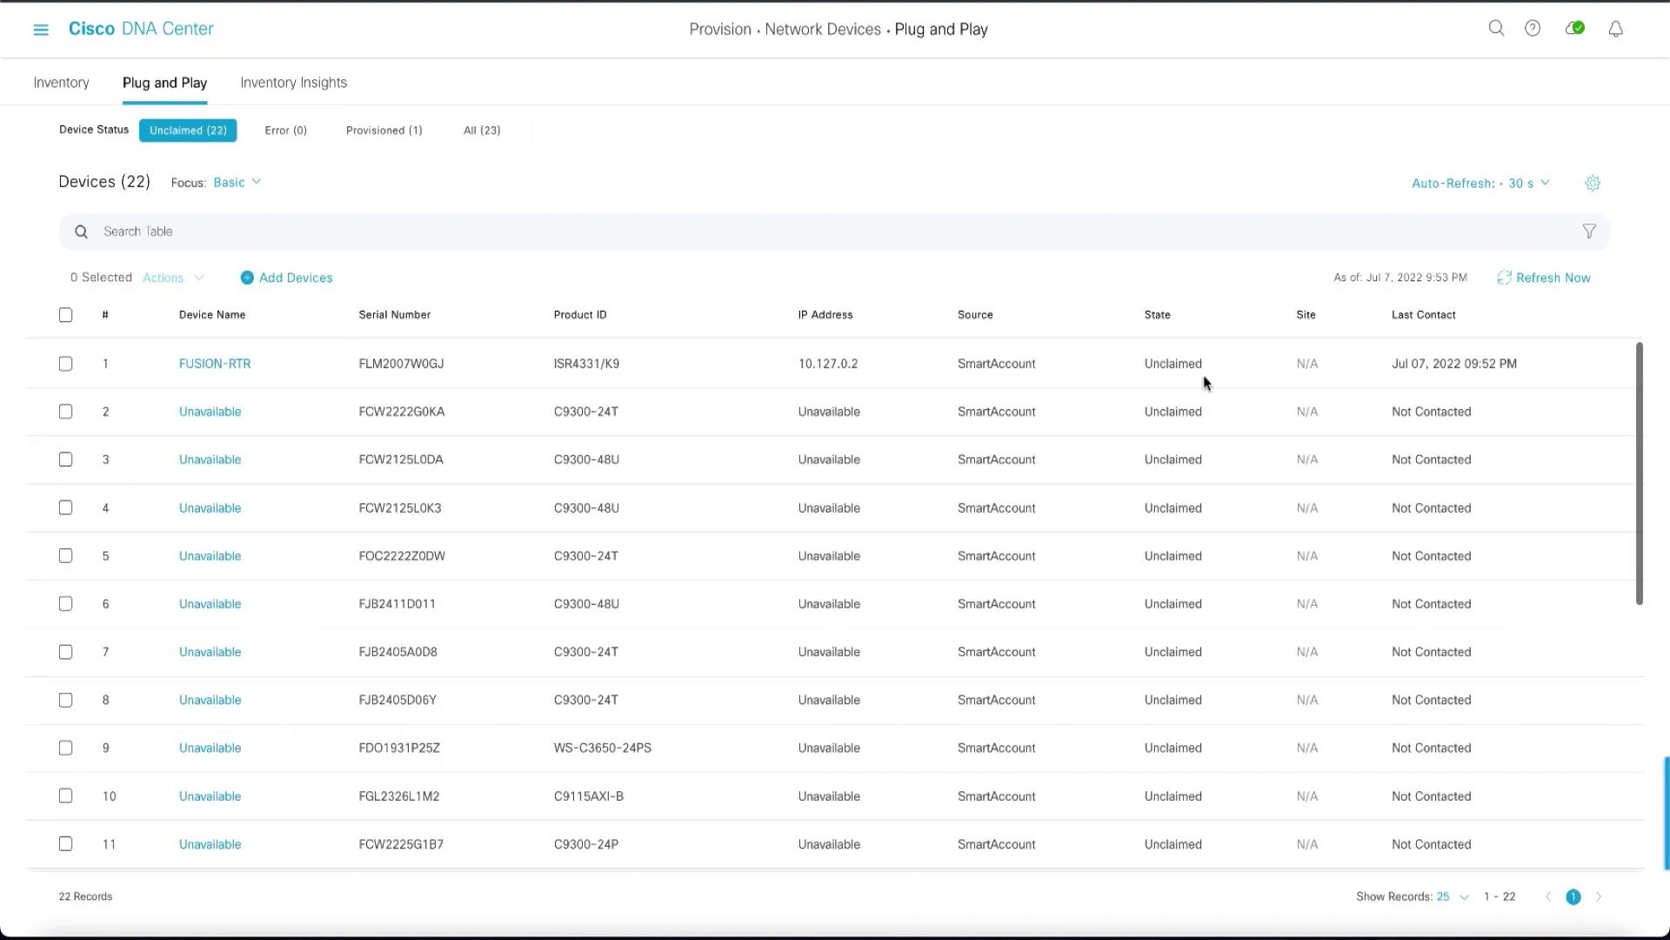
left_click(398, 128)
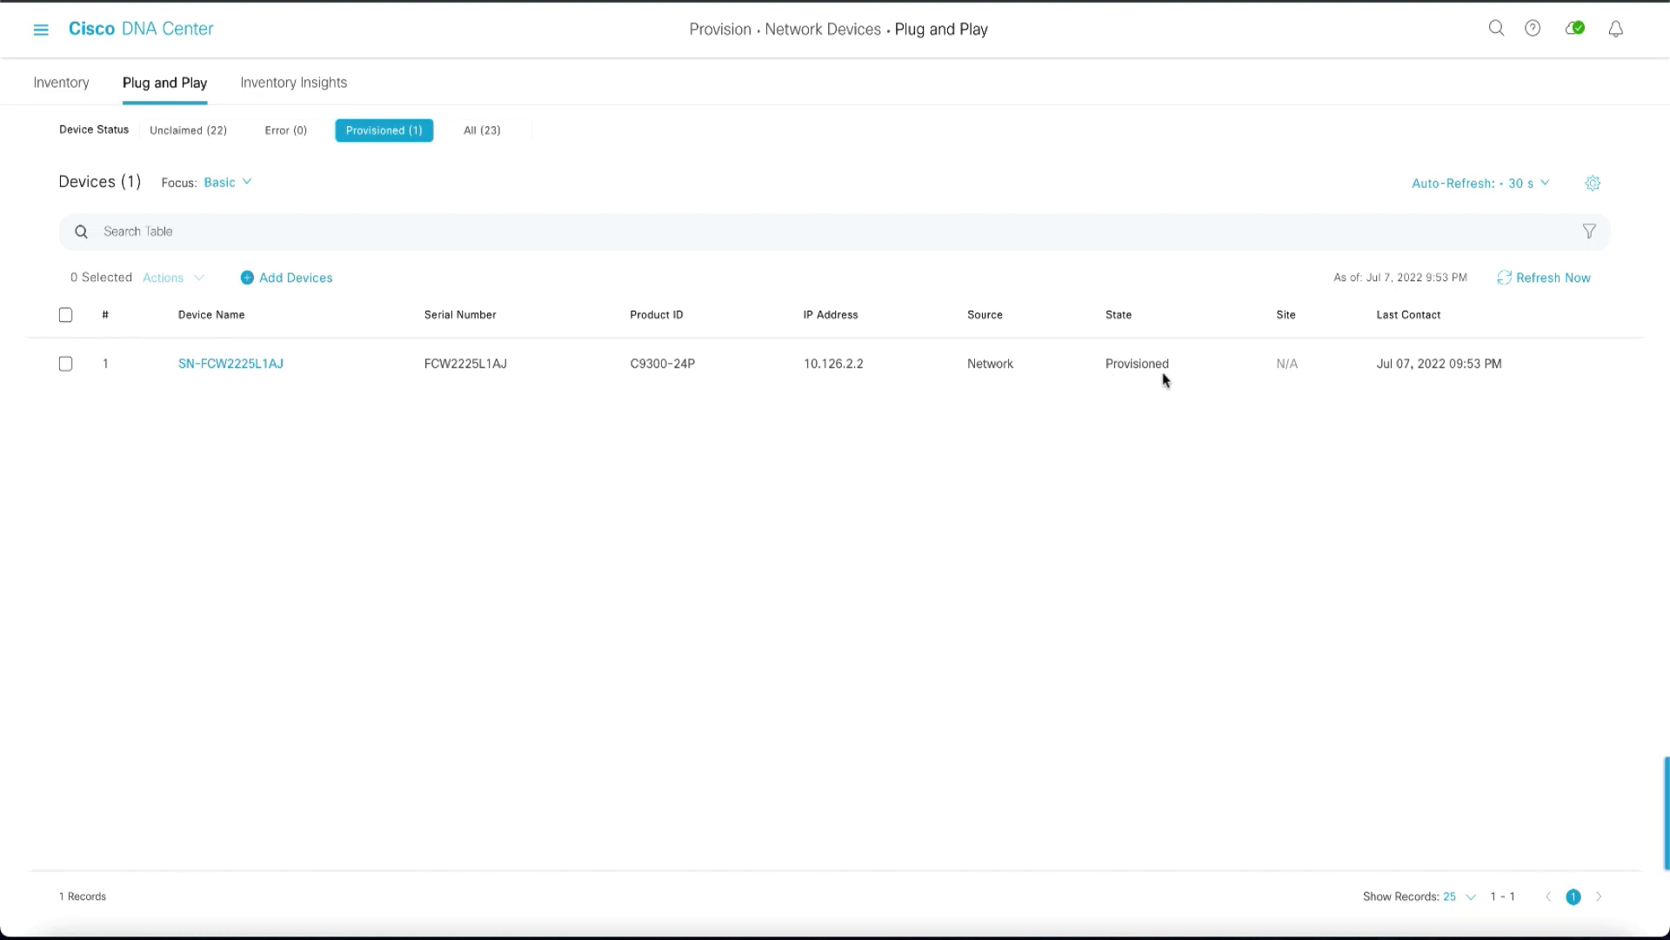
left_click(69, 86)
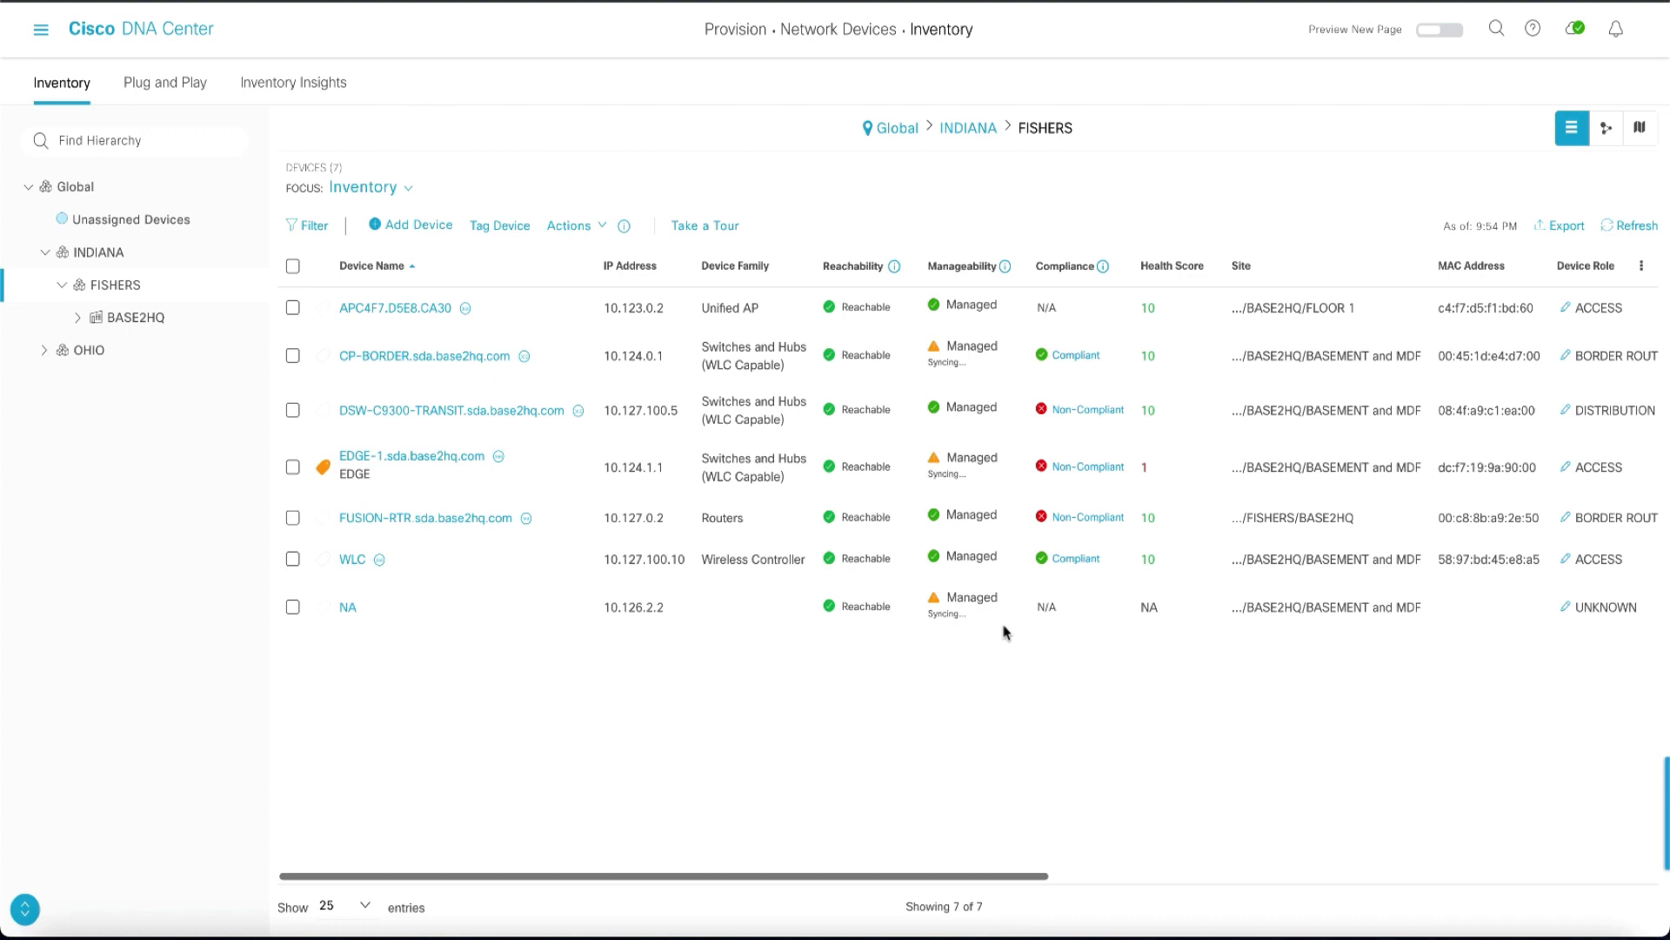
Refresh the inventory until SN-FCW2225L1AJ is managed, check the FISHERS fabric site, then return to Terminal.
left_click(1635, 228)
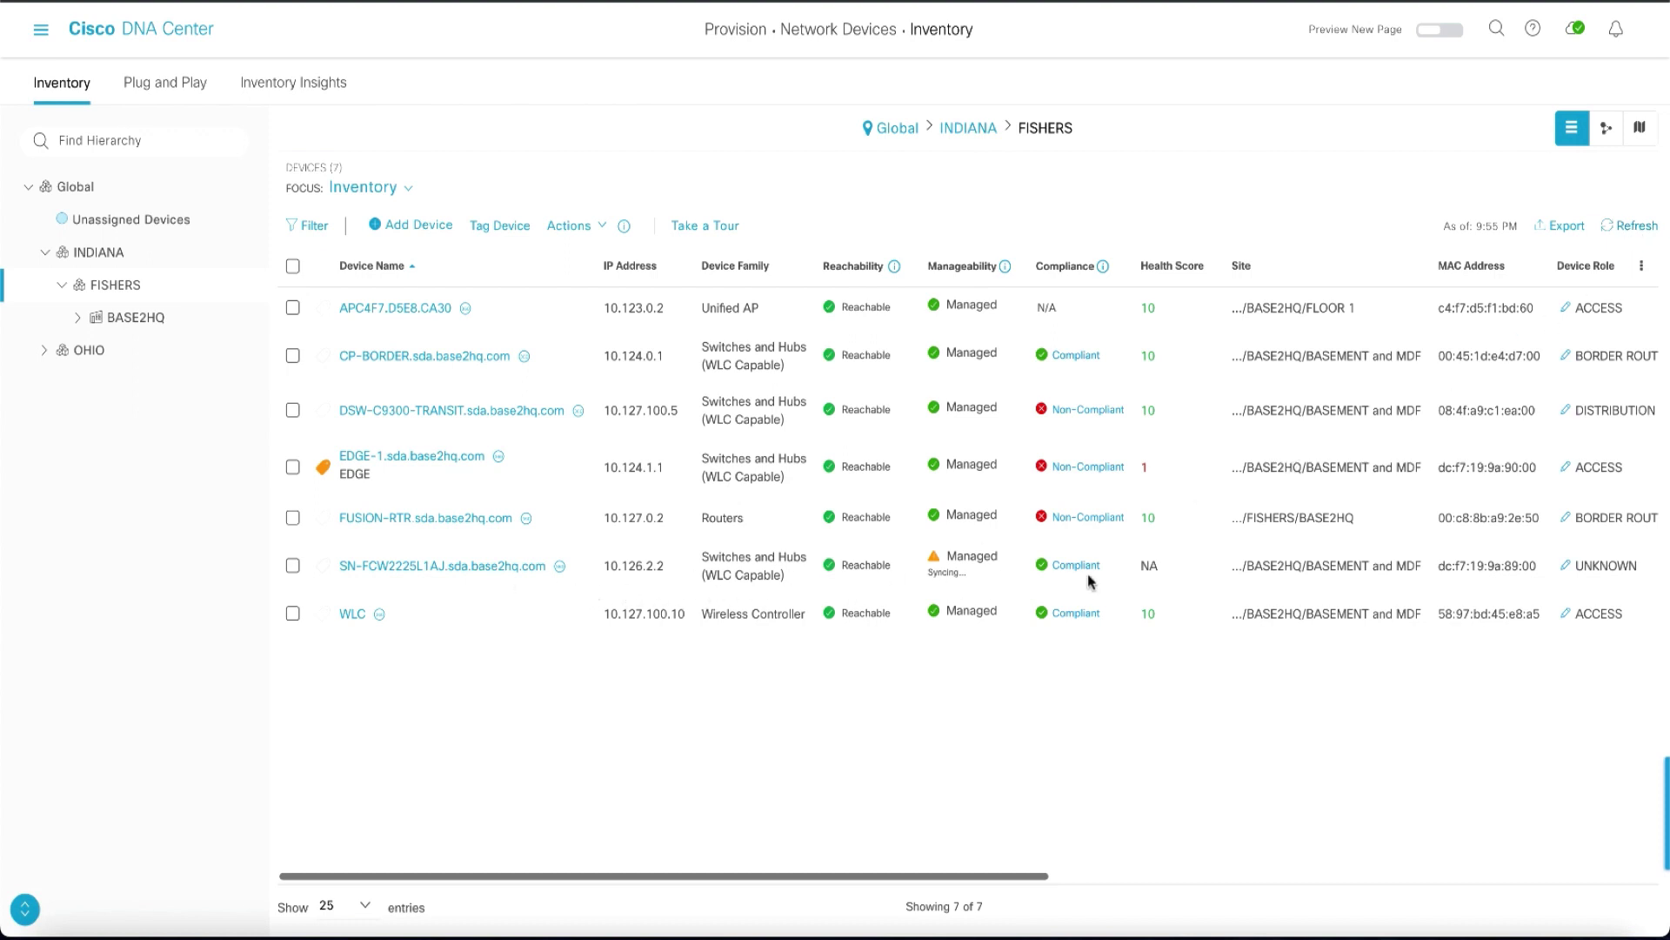
left_click(1637, 228)
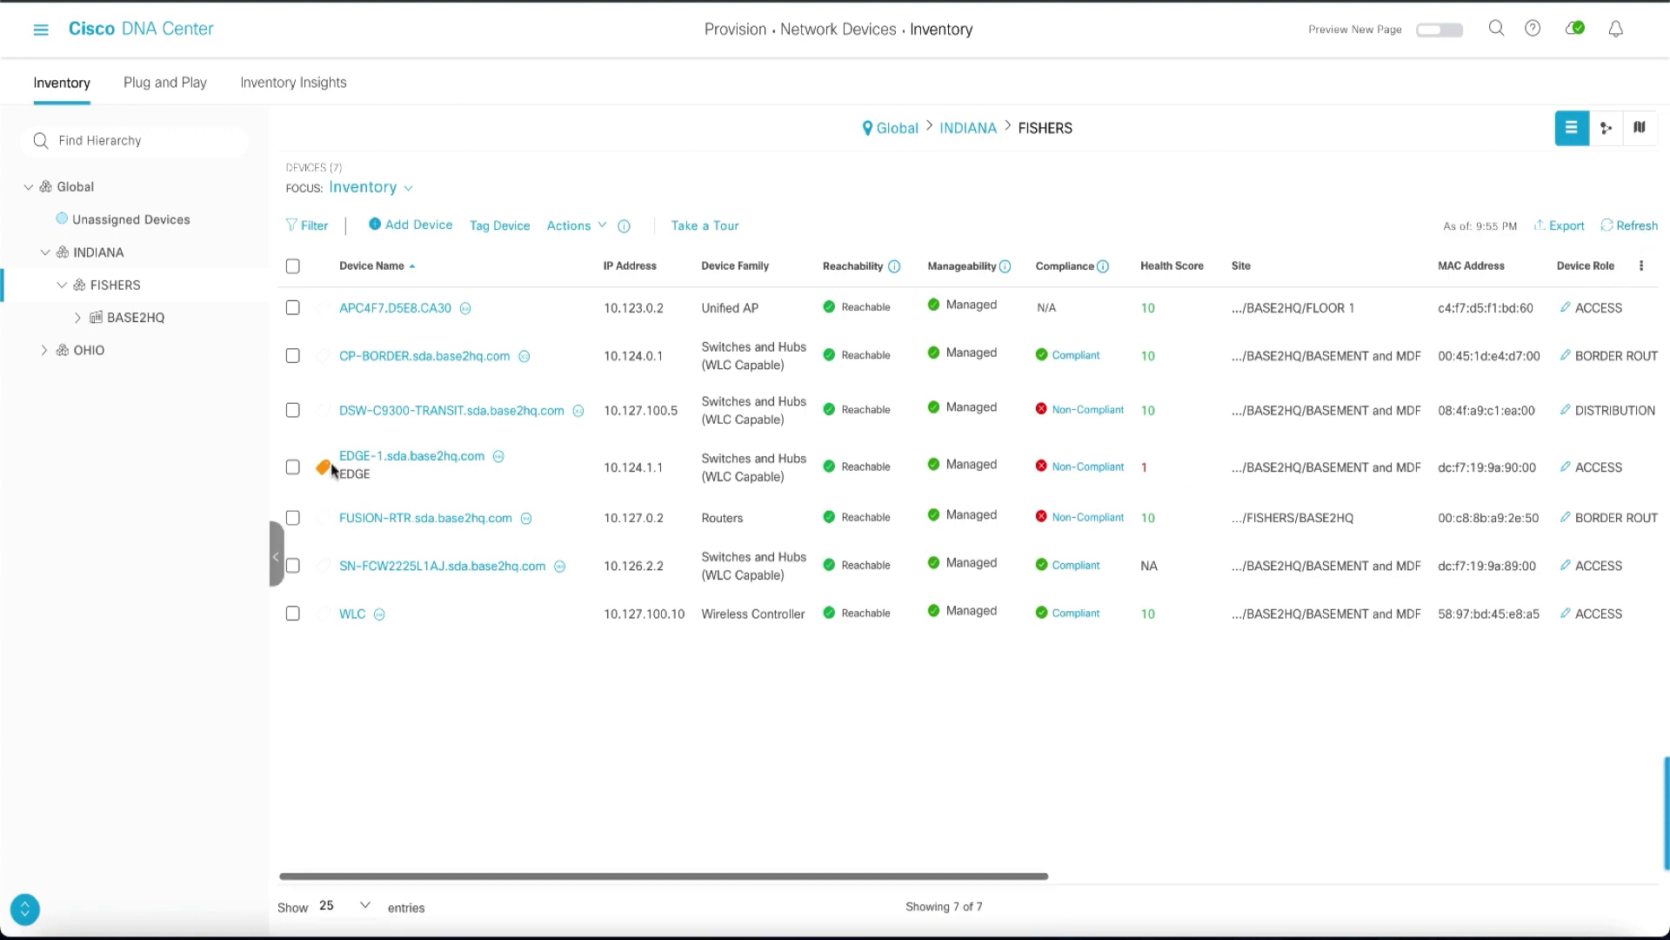
left_click(40, 30)
left_click(304, 229)
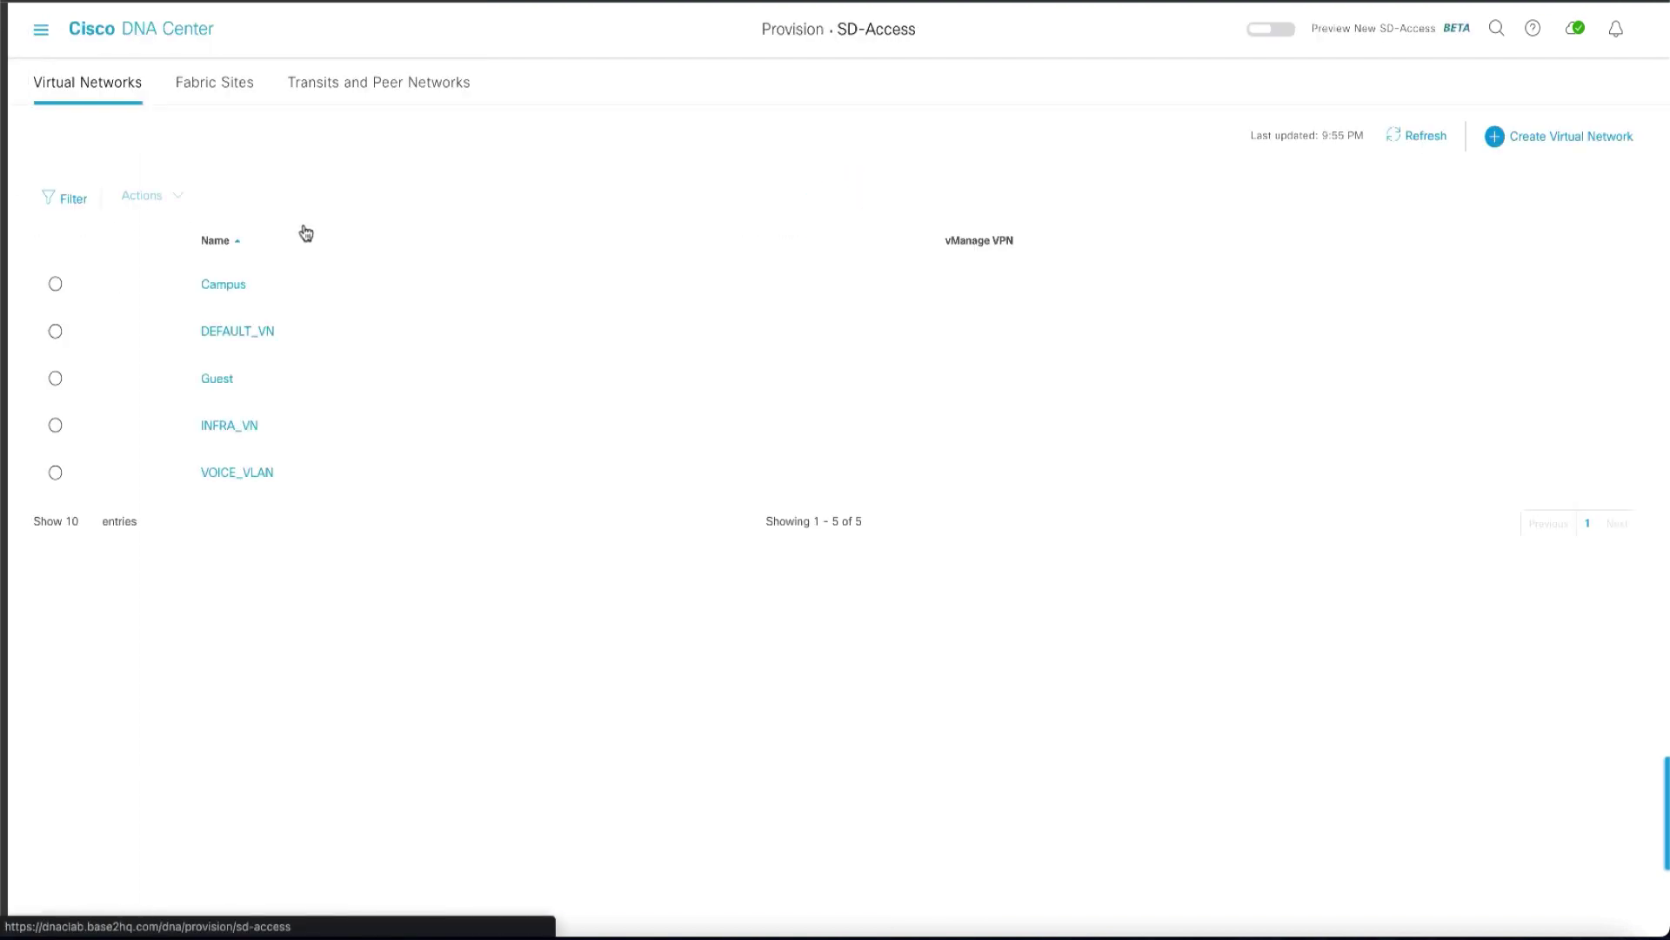
left_click(227, 84)
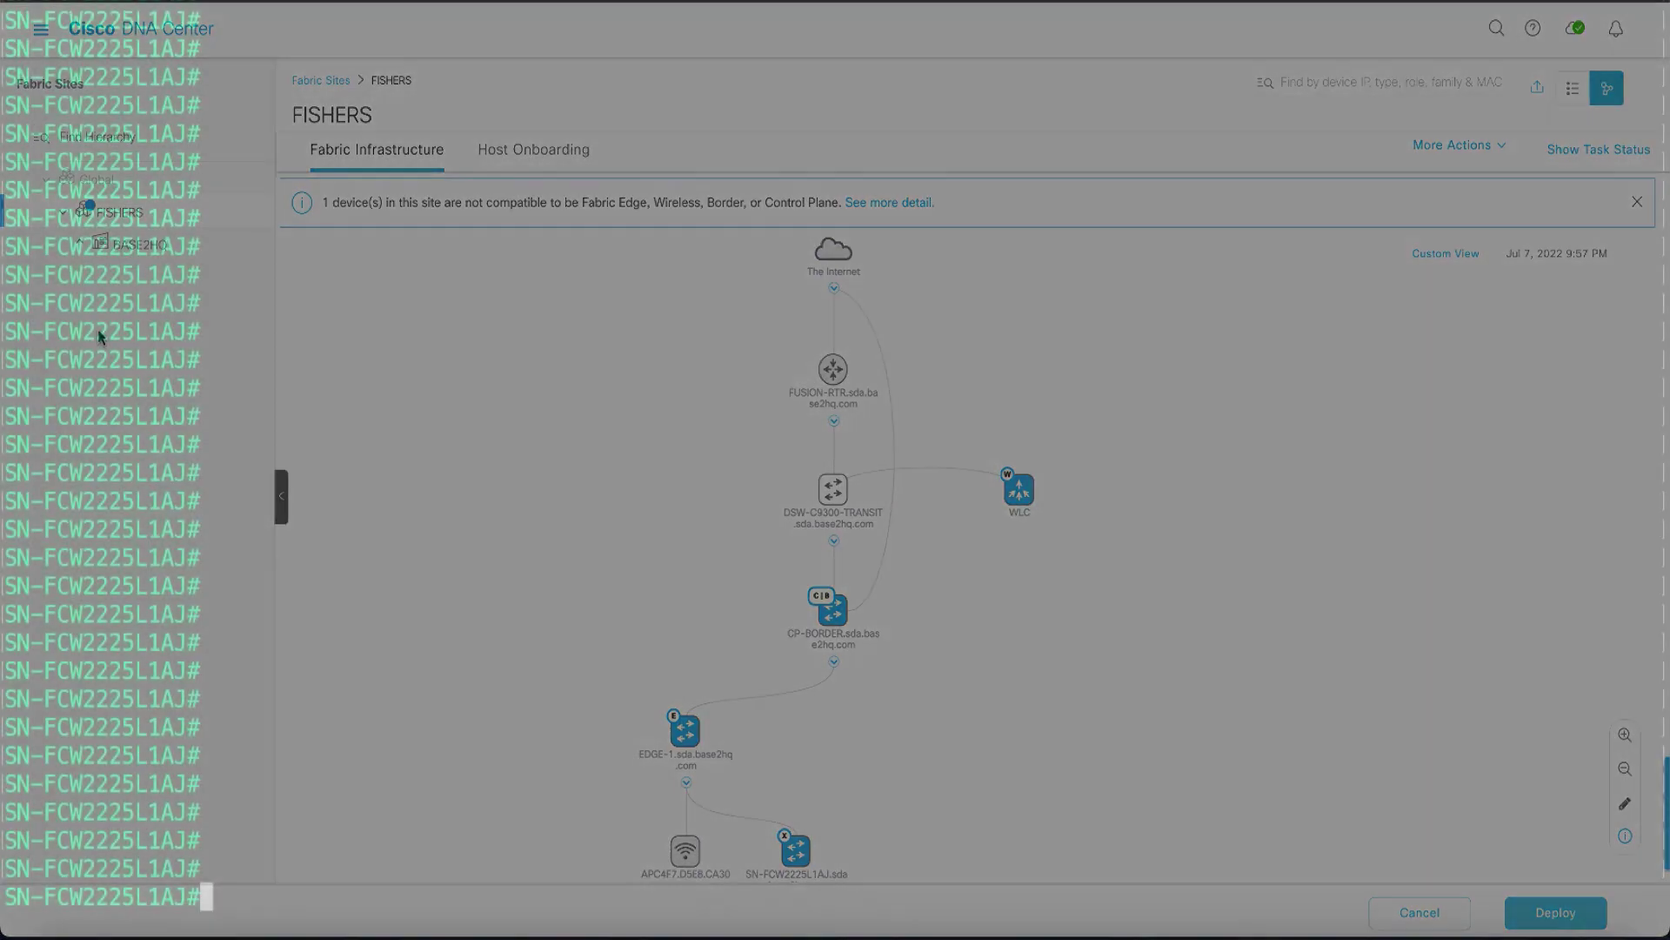
key("super+Tab")
Run sh vlan br and sh vrf to confirm VLAN 2047 ExtendedNode is active.
type("h v")
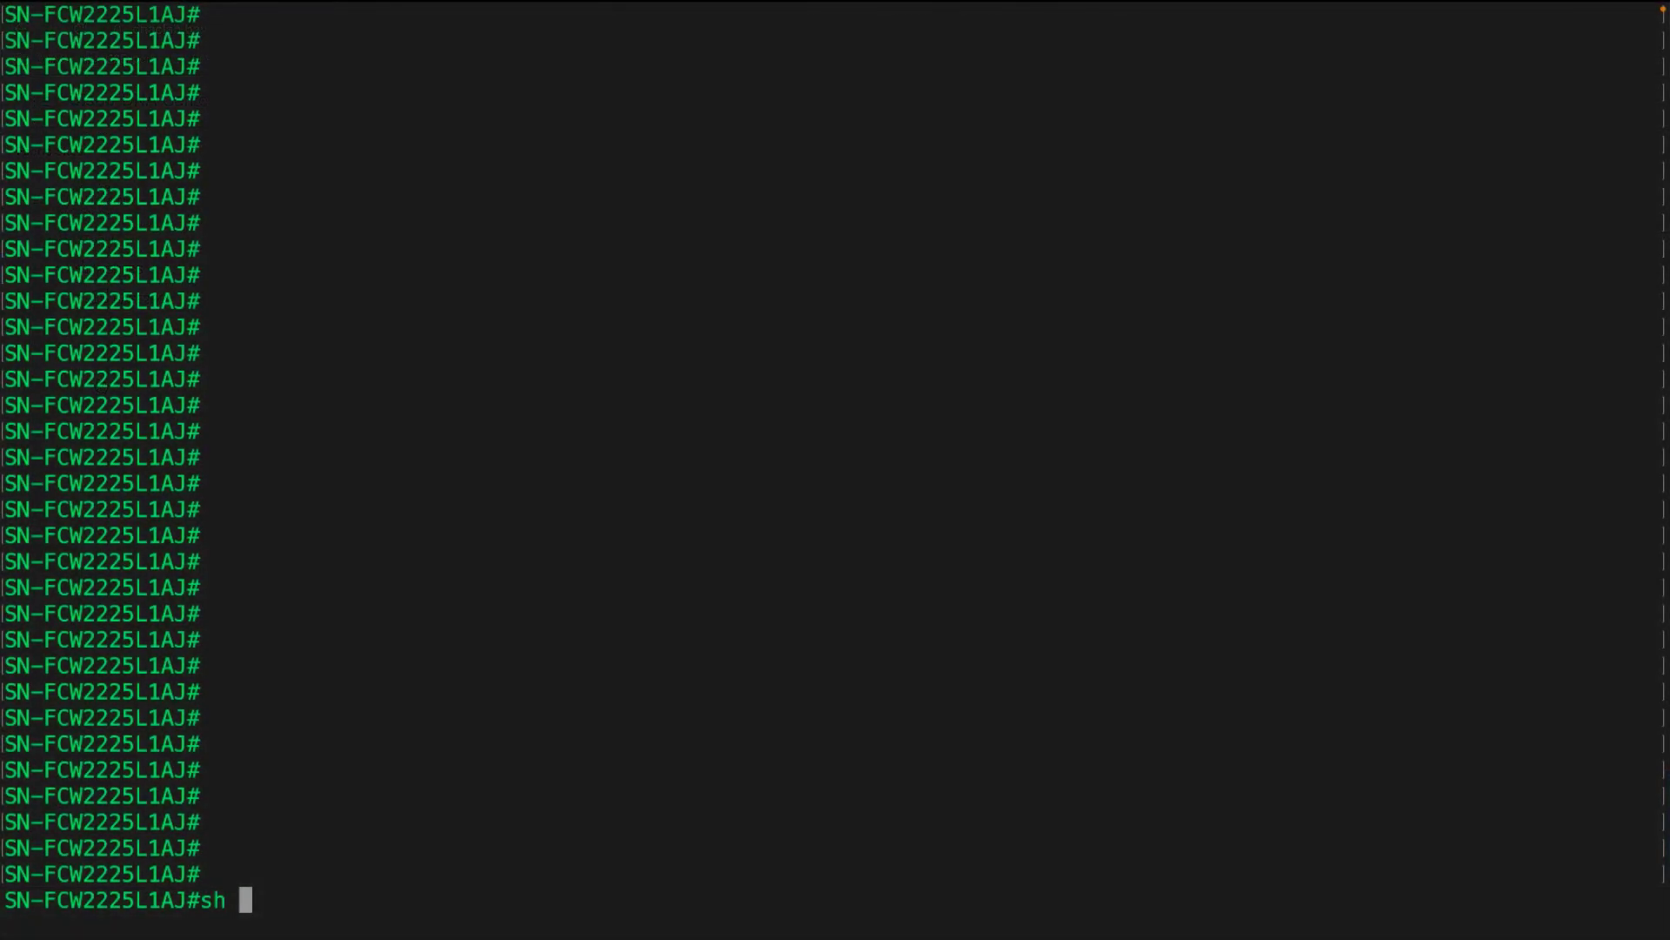
type("an br")
key("Return")
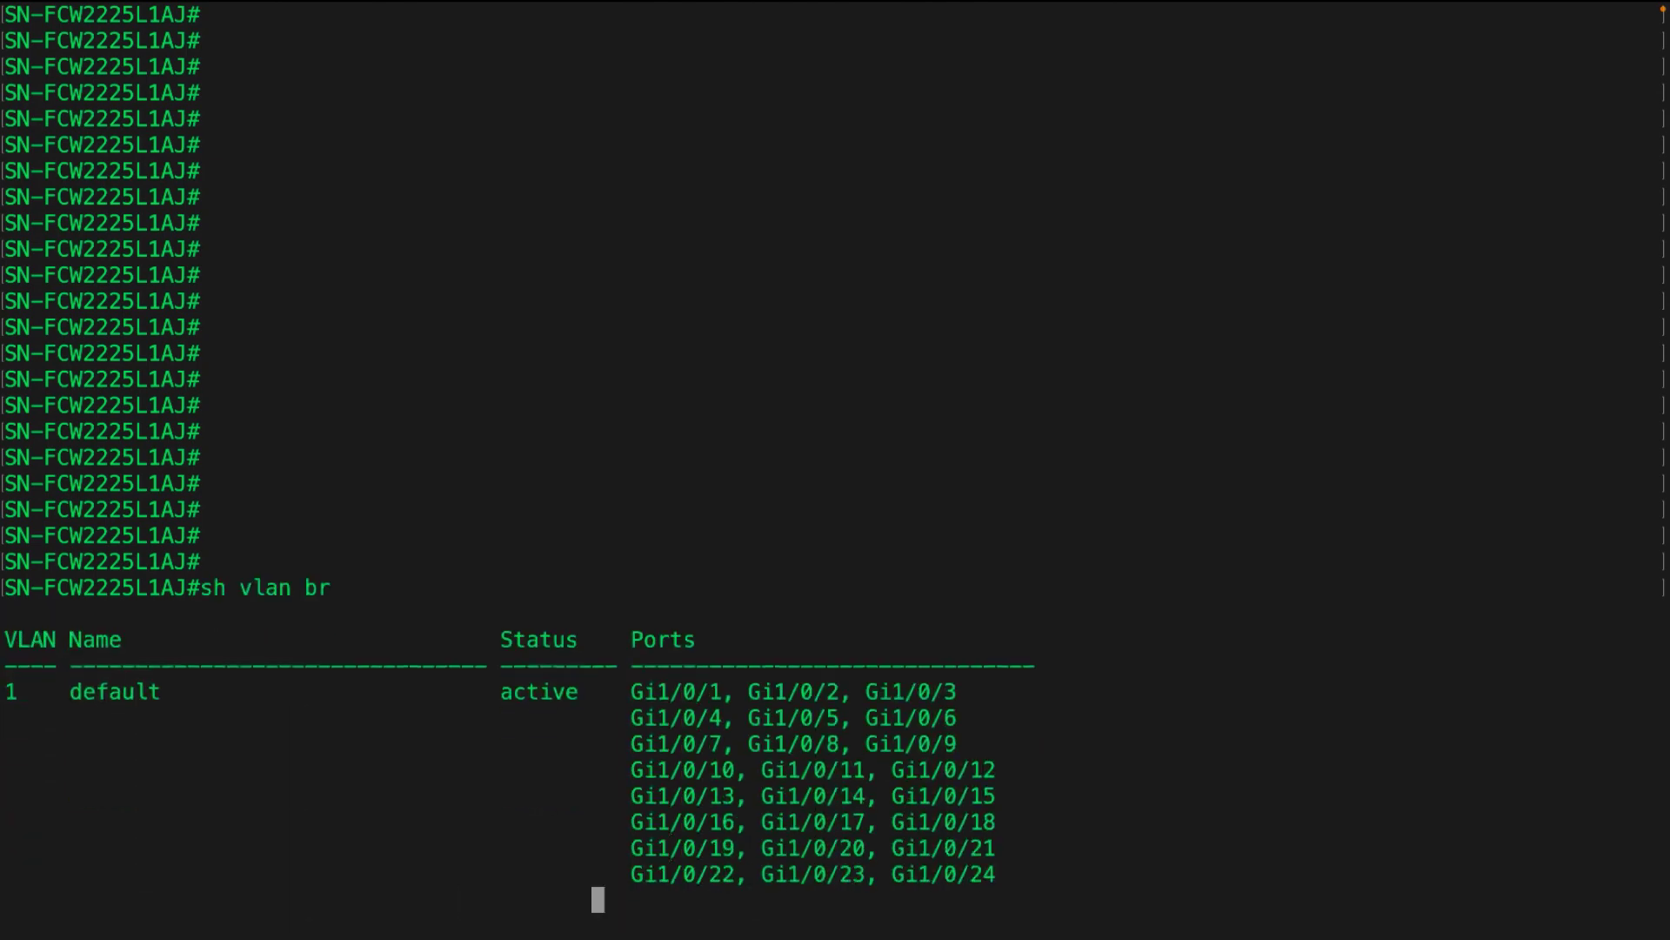
key("space")
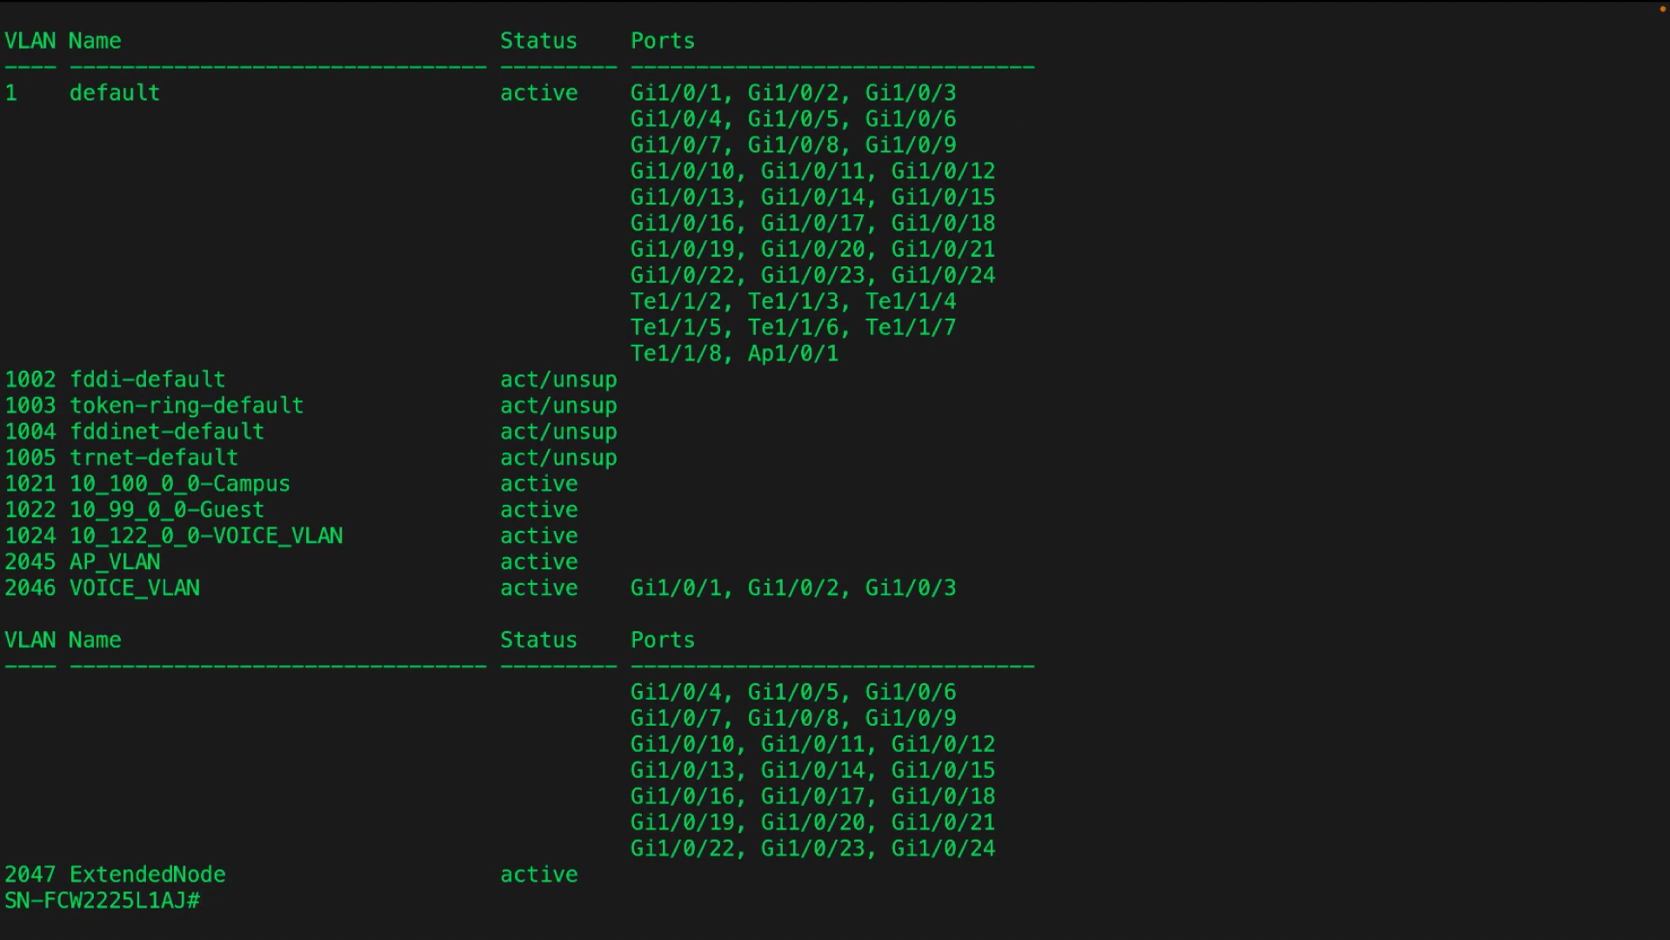
type("sh vrf")
key("Return")
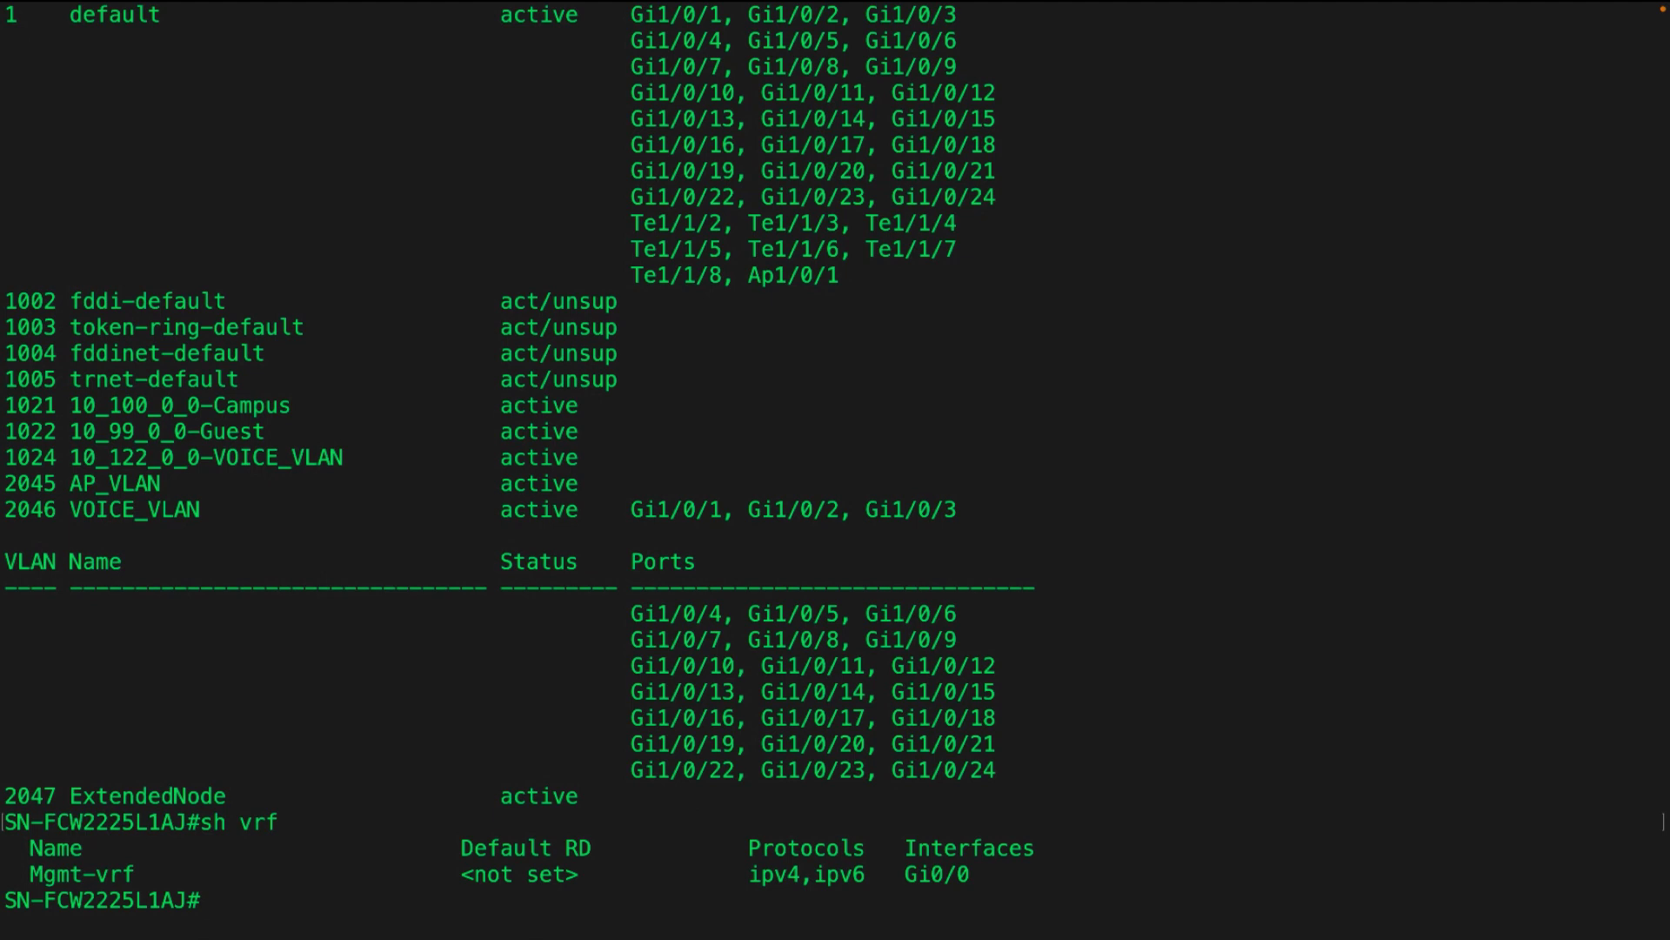
Run sh cts pac and sh cts environment to confirm TrustSec data downloaded successfully.
type("sh ctp")
key("BackSpace")
key("BackSpace")
type("s pac")
key("Return")
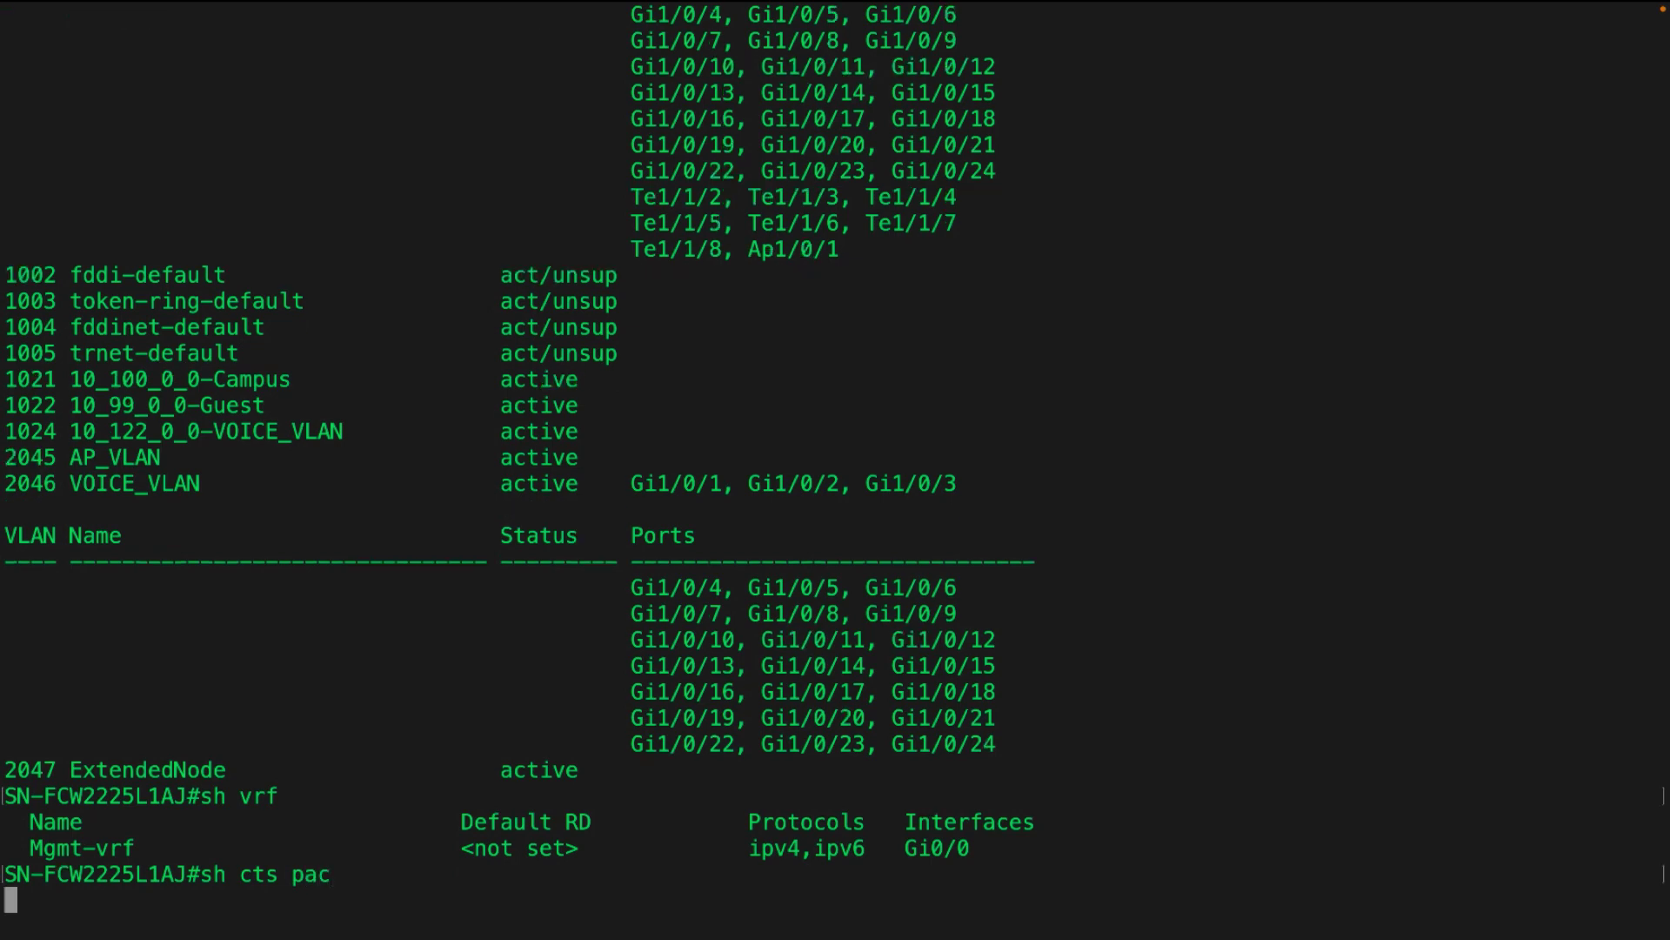
type("sh cts")
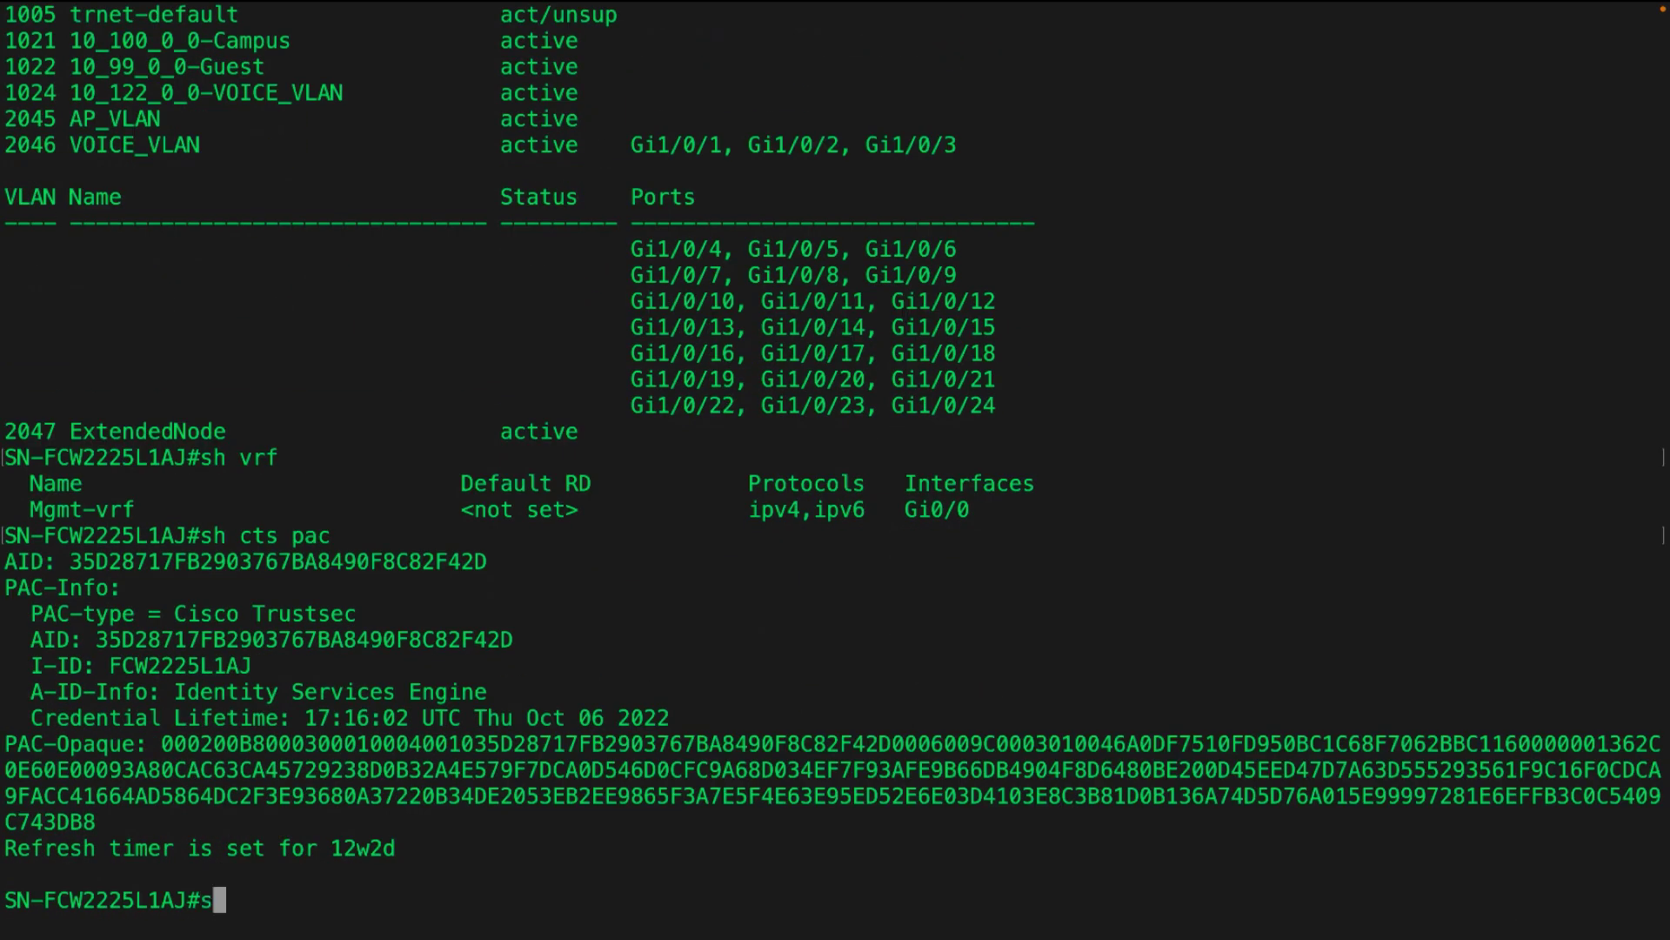
type(" environ")
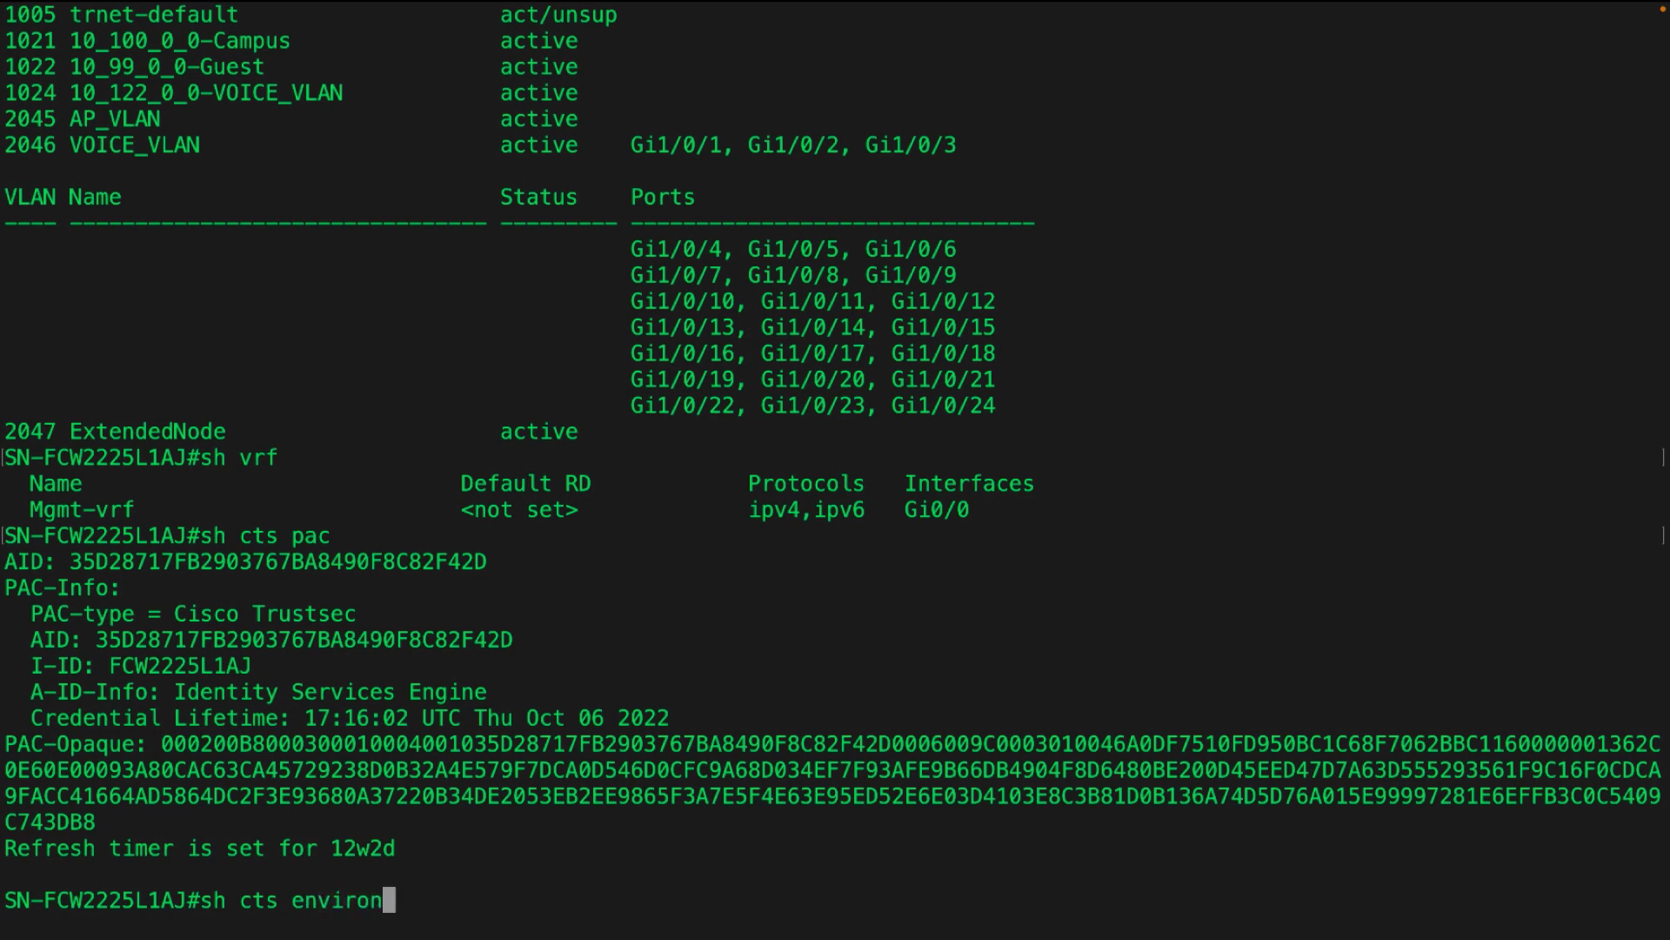
type("ment")
key("Return")
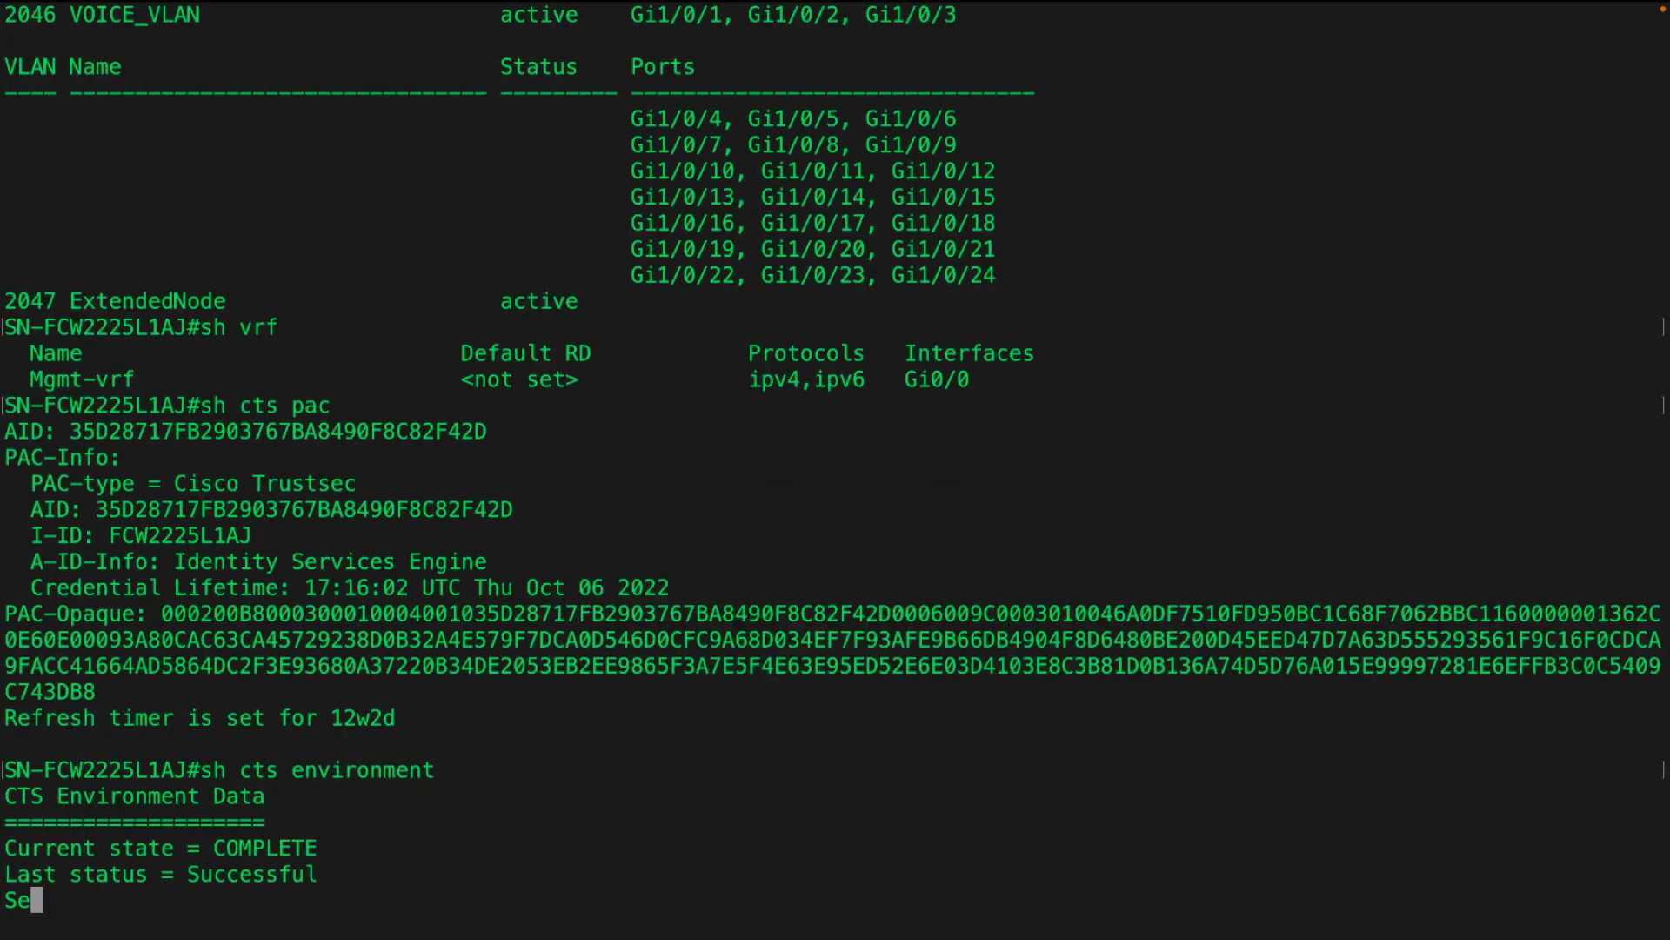
key("space")
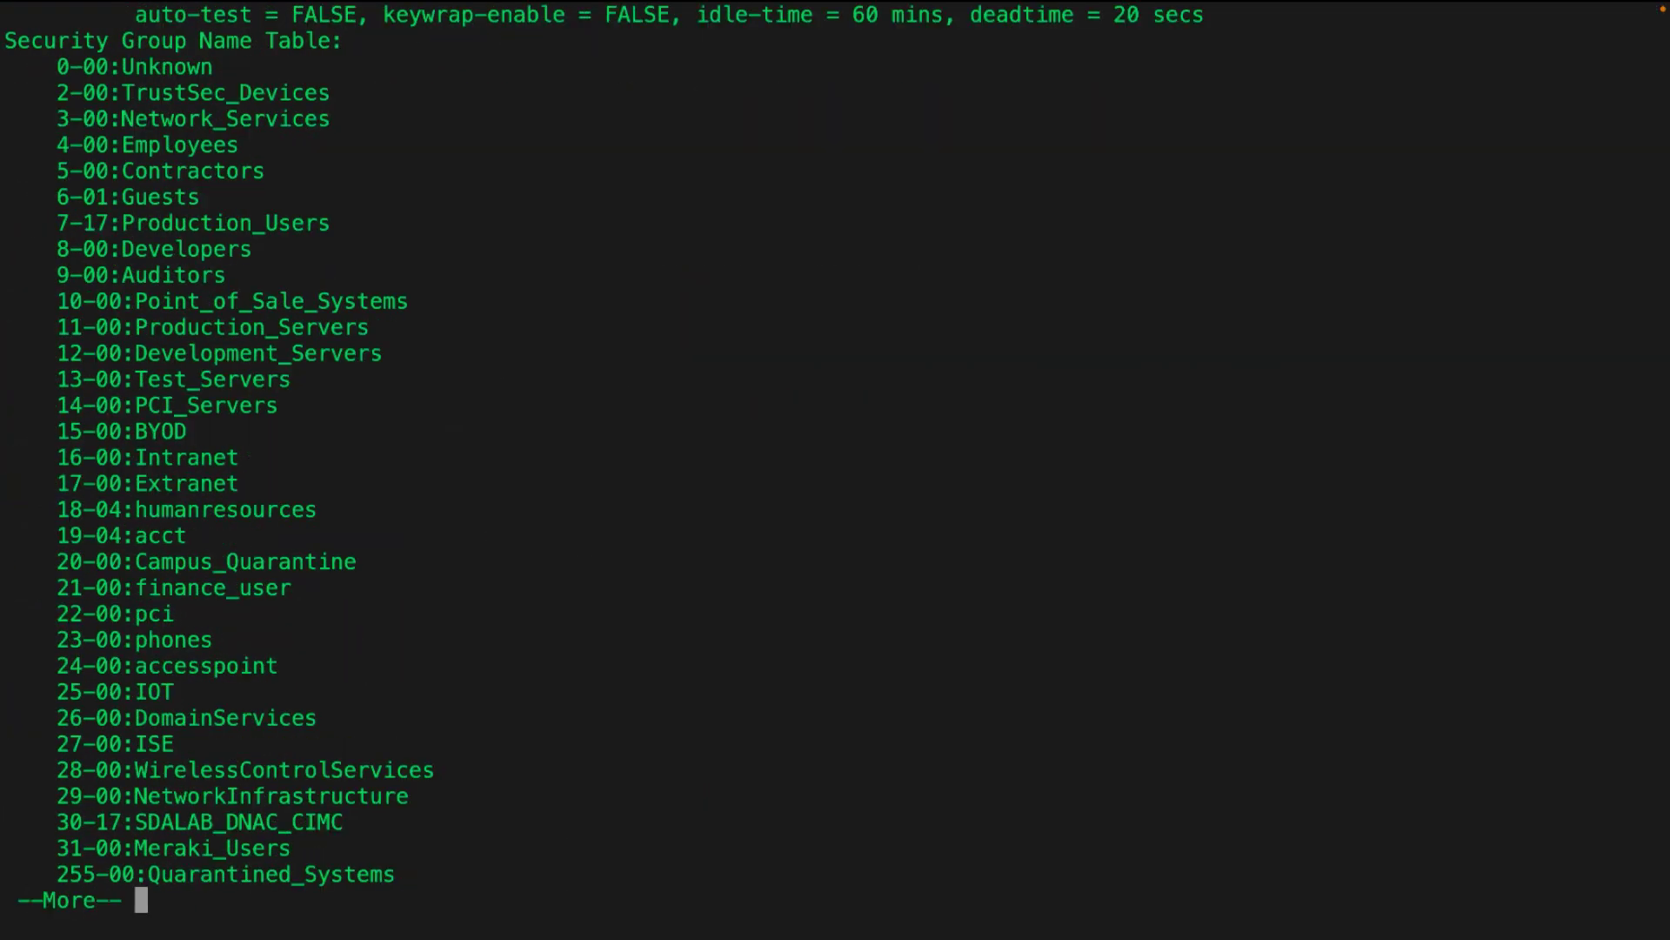
key("space")
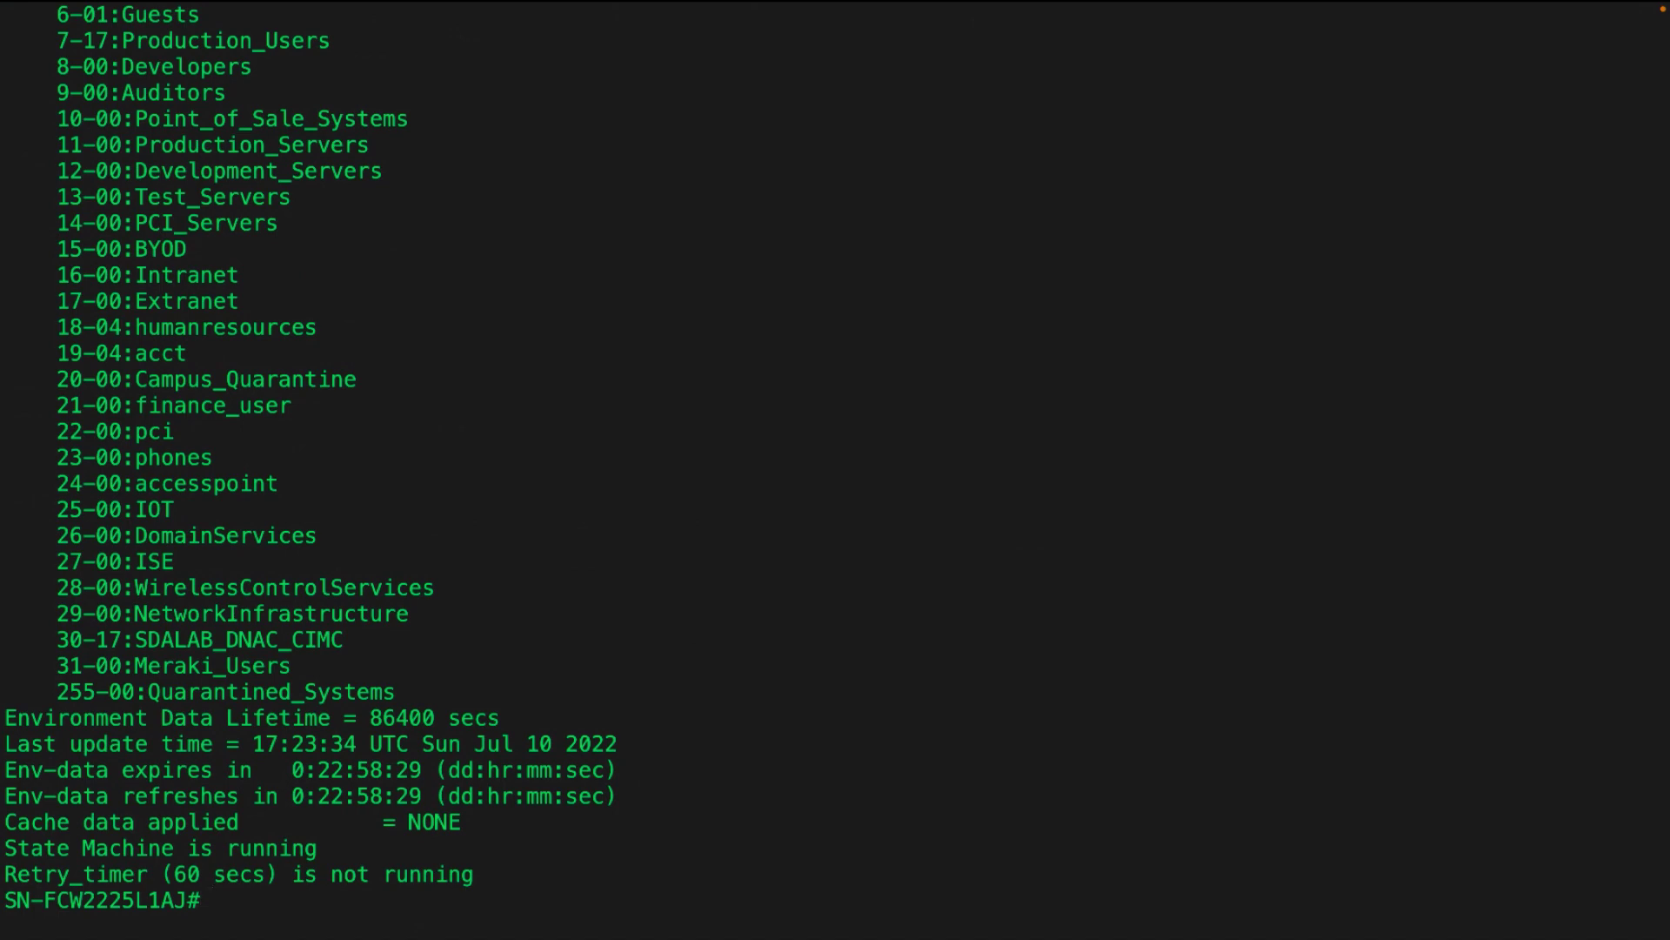
Run sh cts to confirm one MANUAL-mode trusted CTS interface in OPEN state.
type("sh cts")
key("Return")
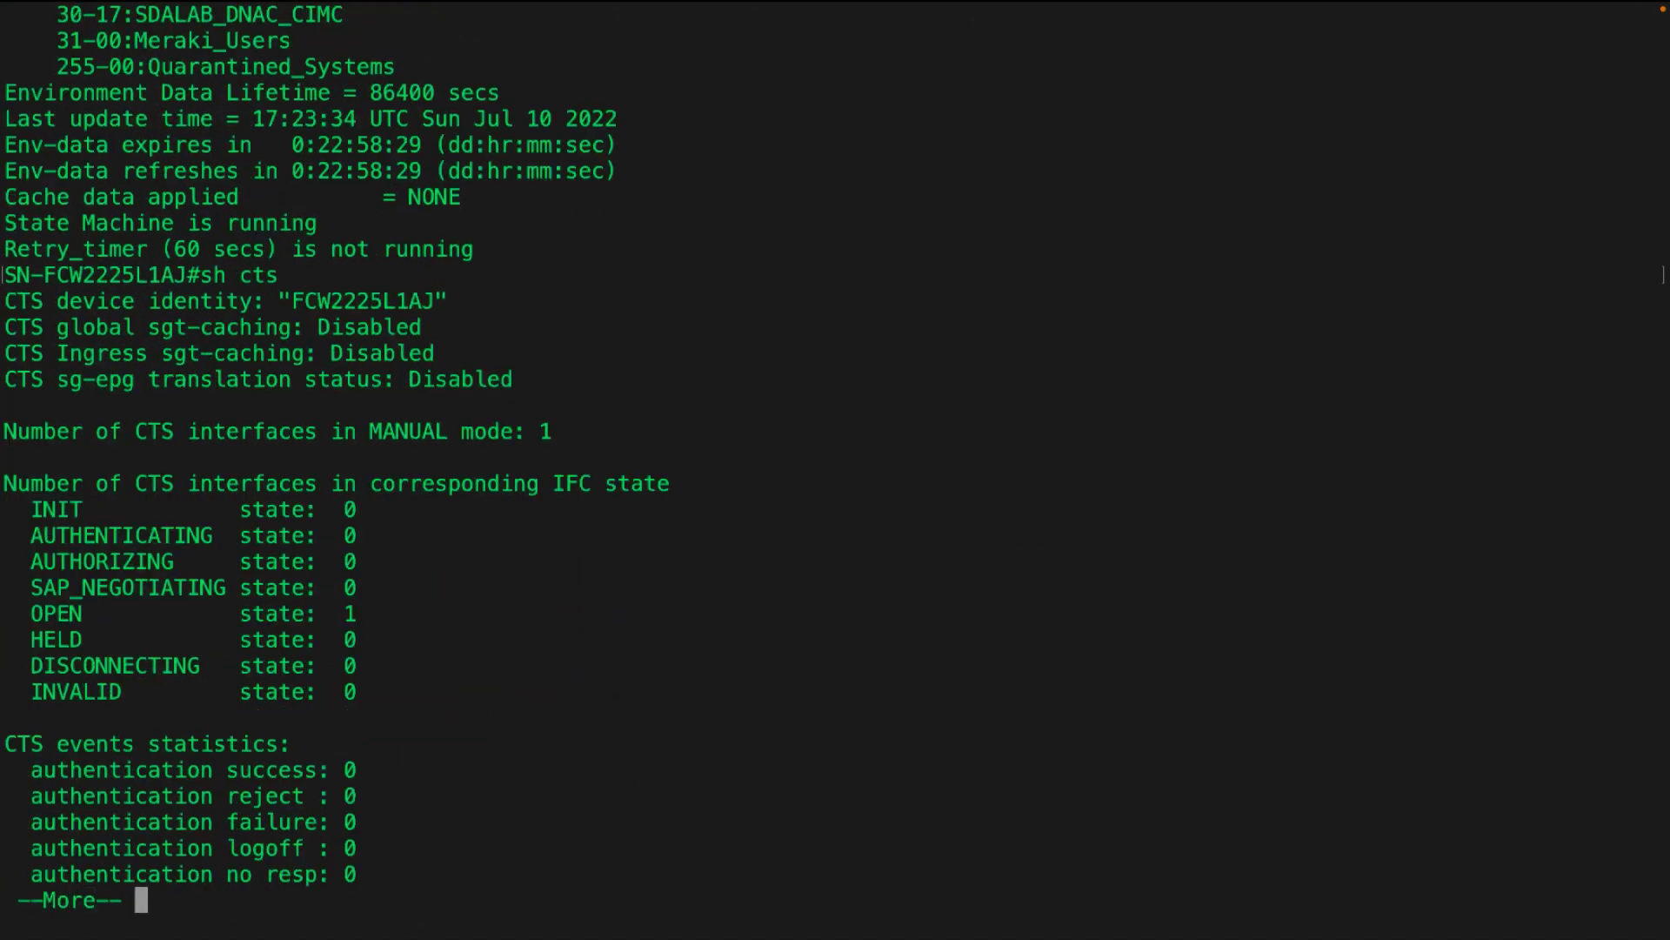
key("space")
key("space")
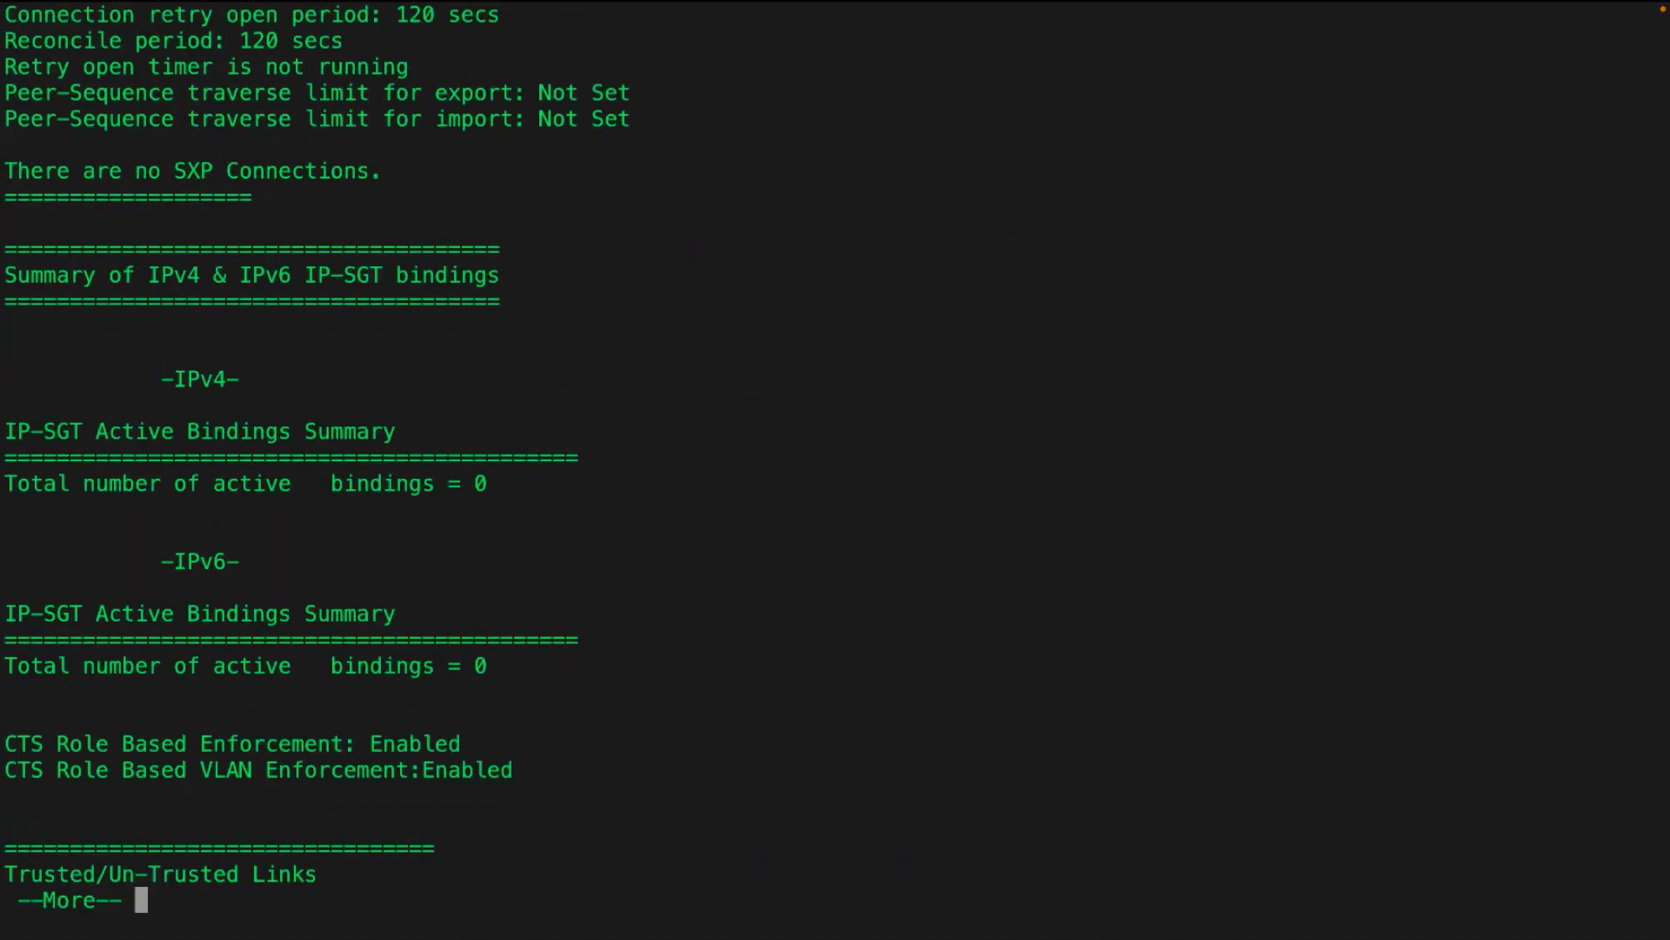
key("space")
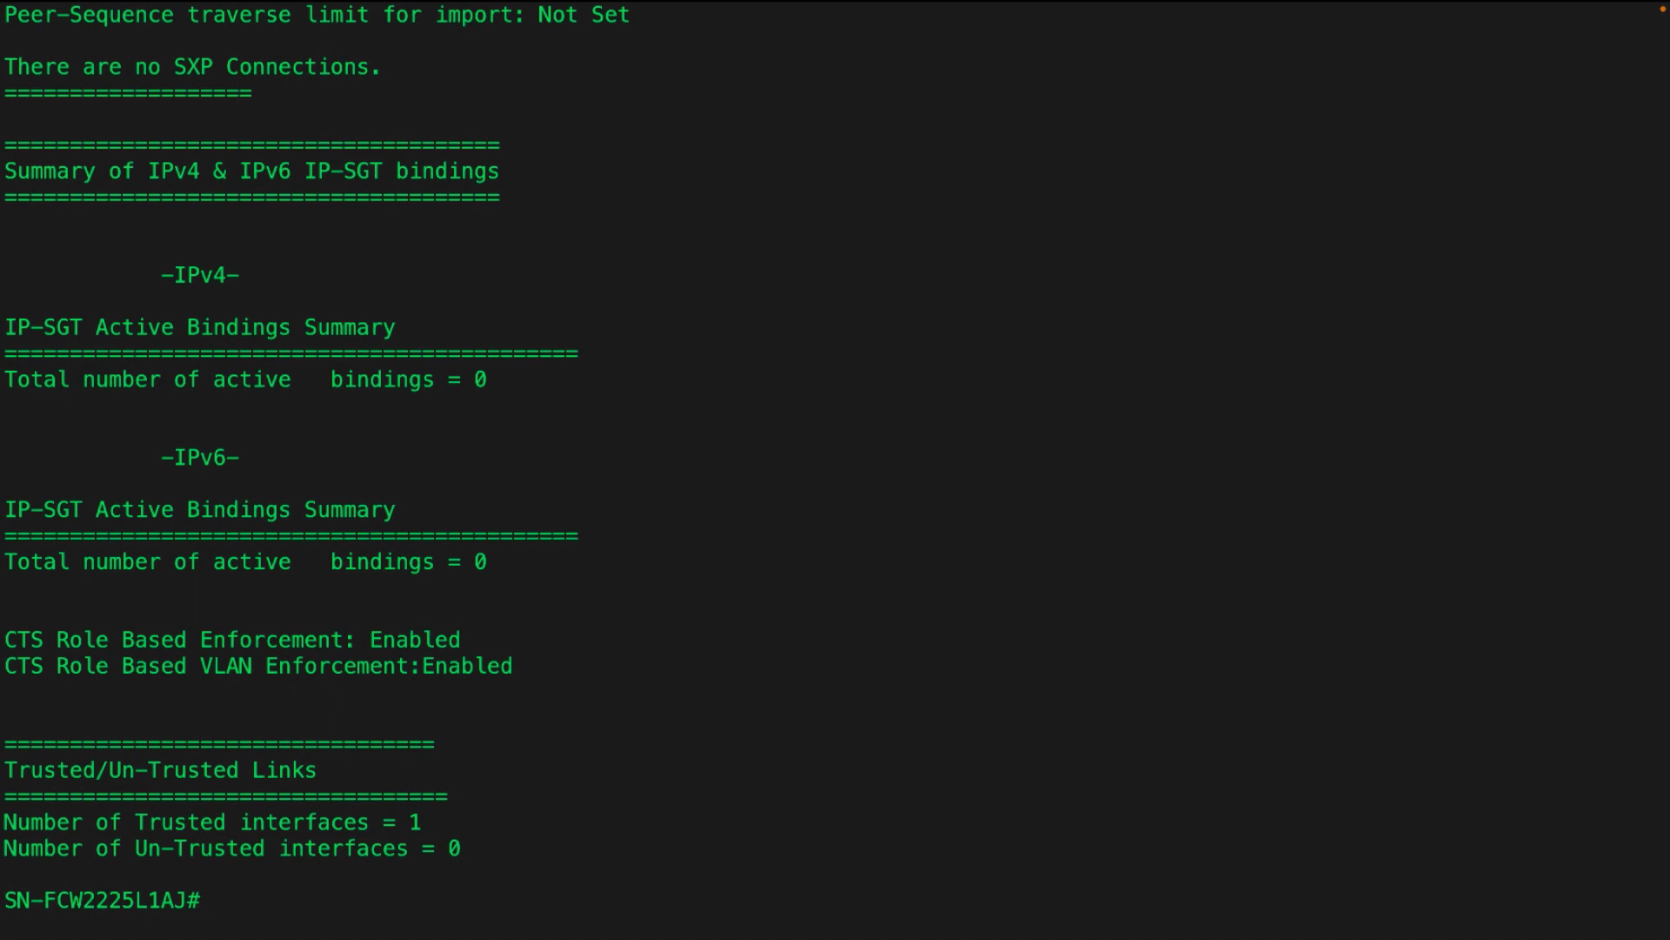
Check EDGE-1 is the CDP neighbour and Te1/1/1 runs channel-group 1 desirable.
type("sh cdp nei")
key("Return")
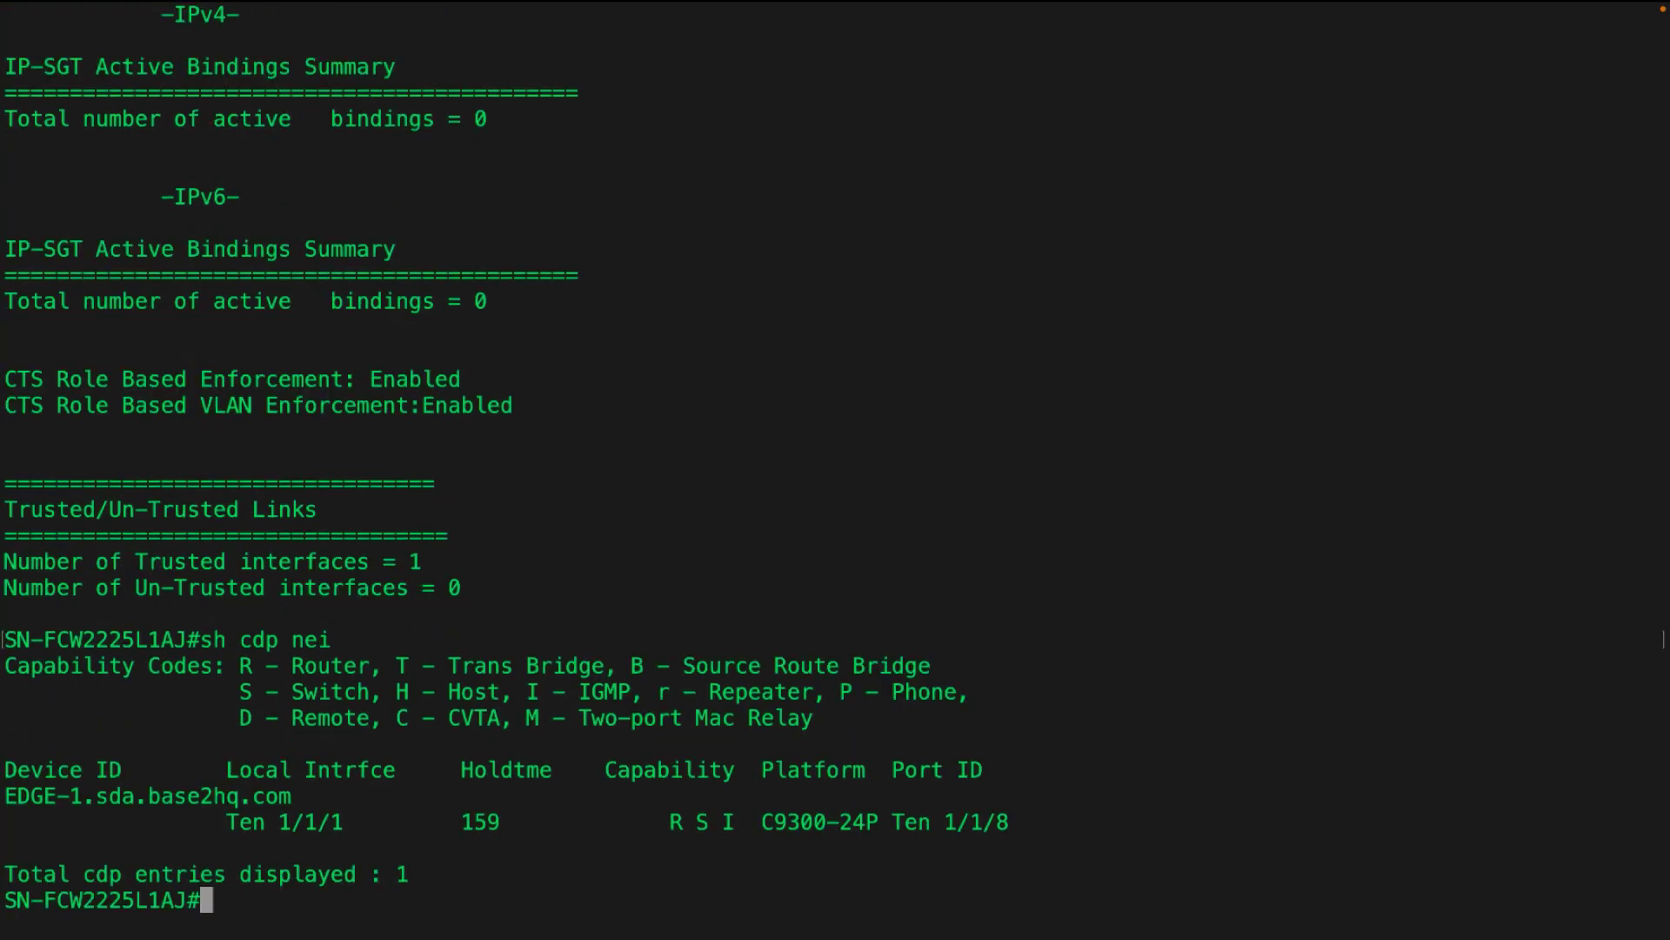
type("sh run int te 1")
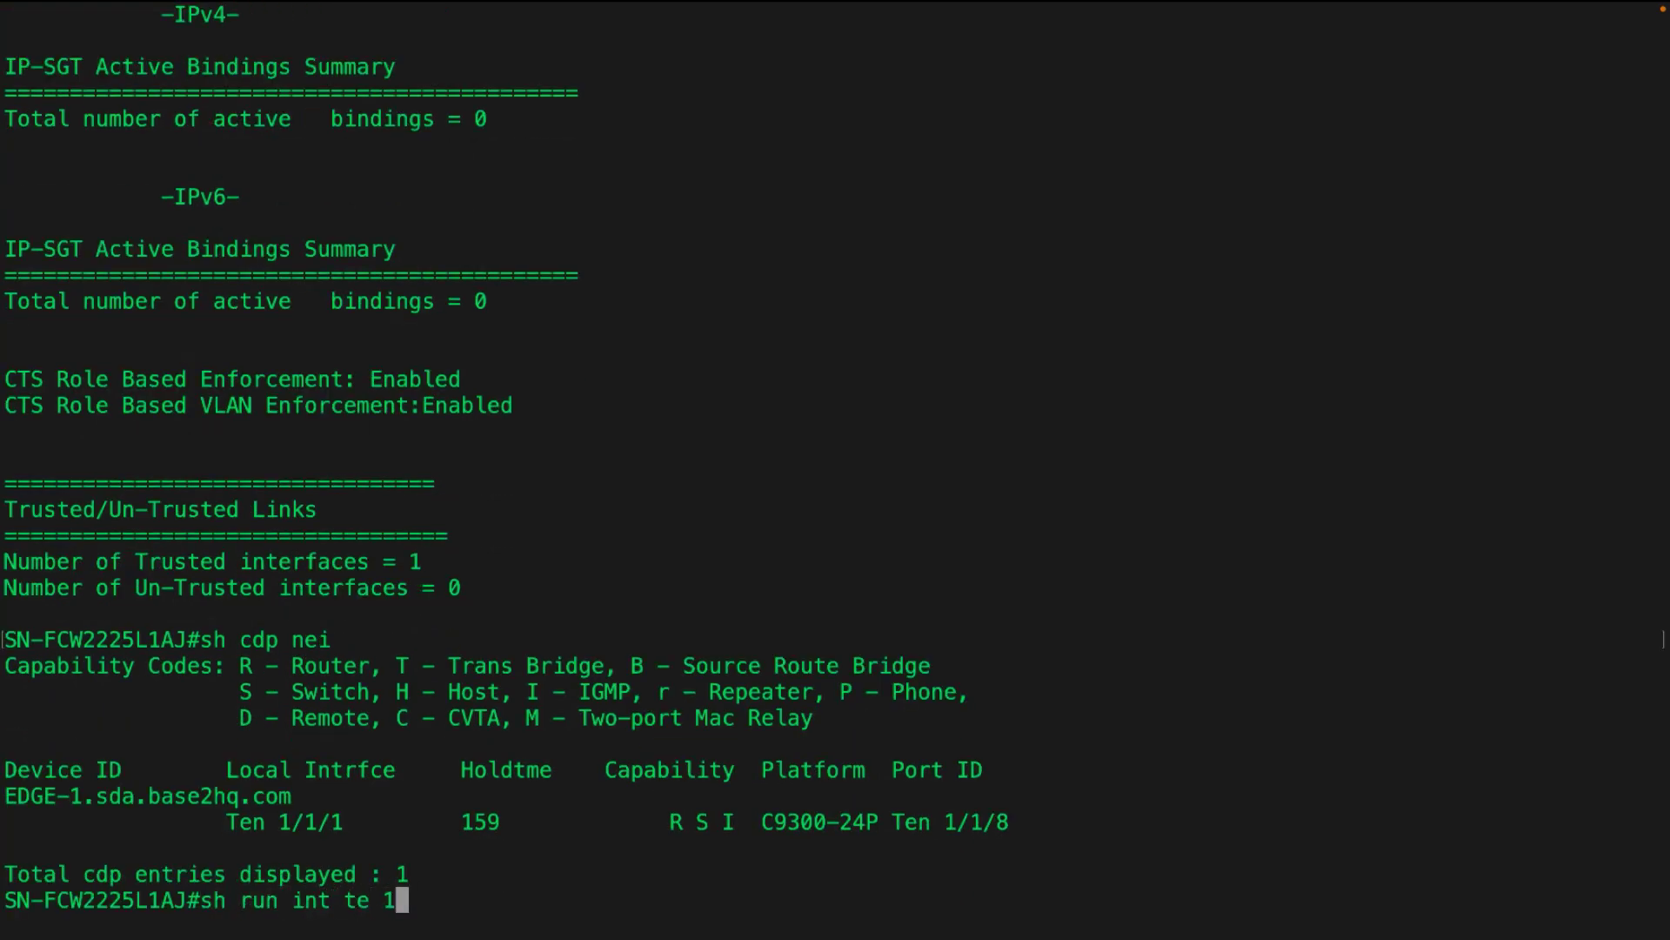
type("/1/1")
key("Return")
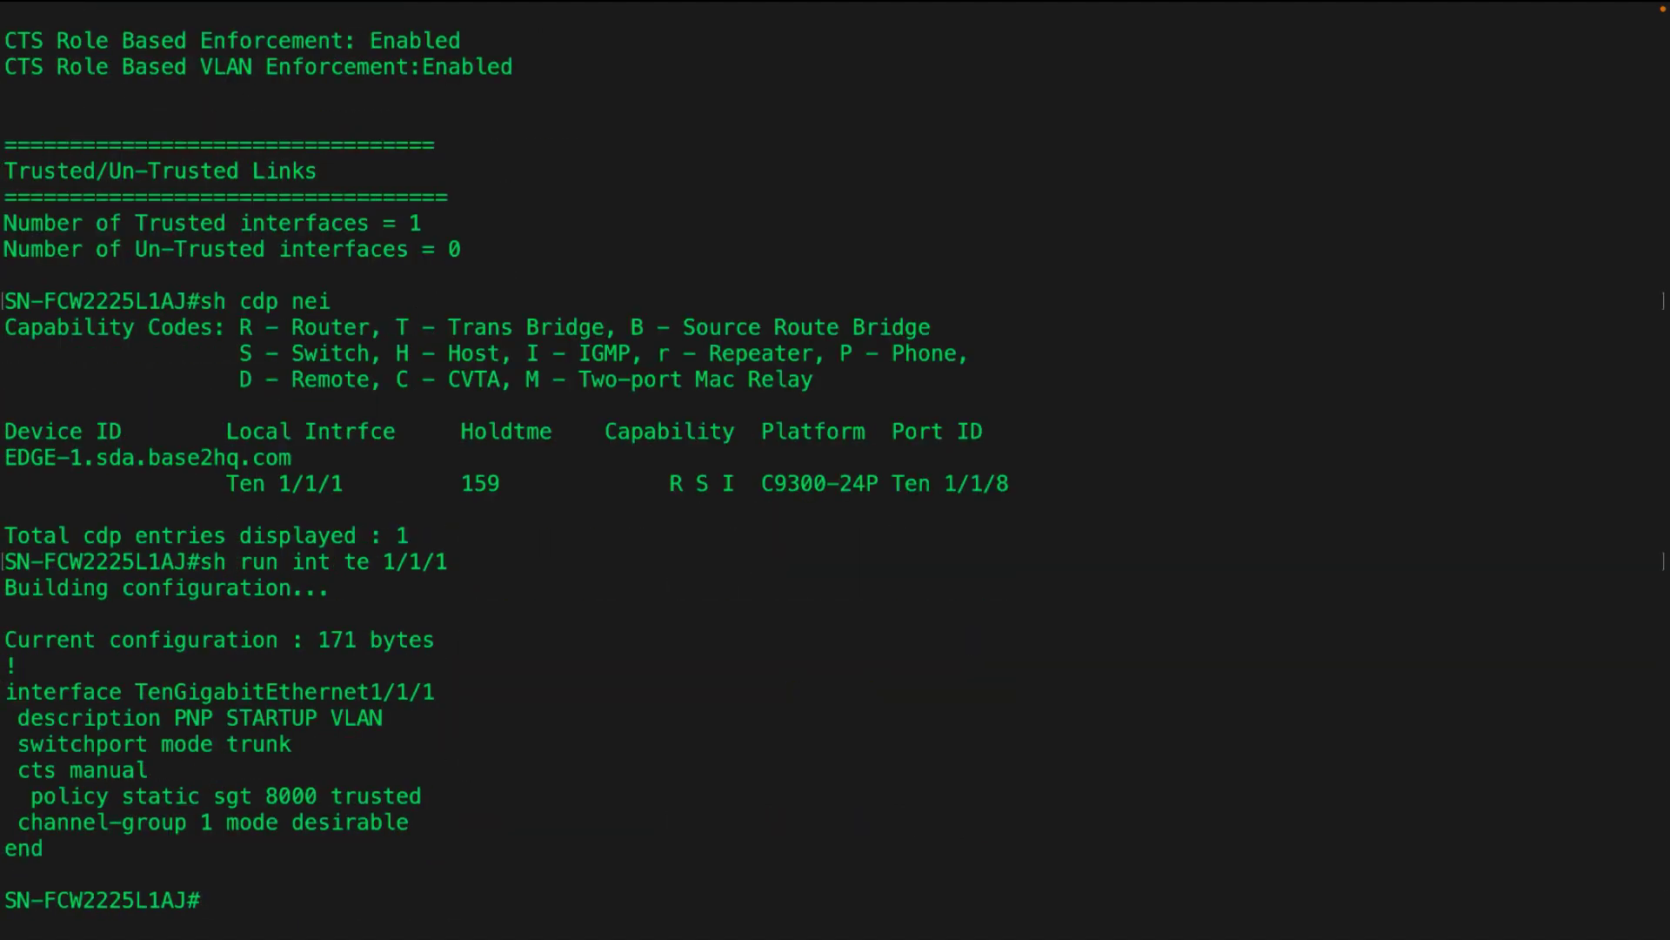